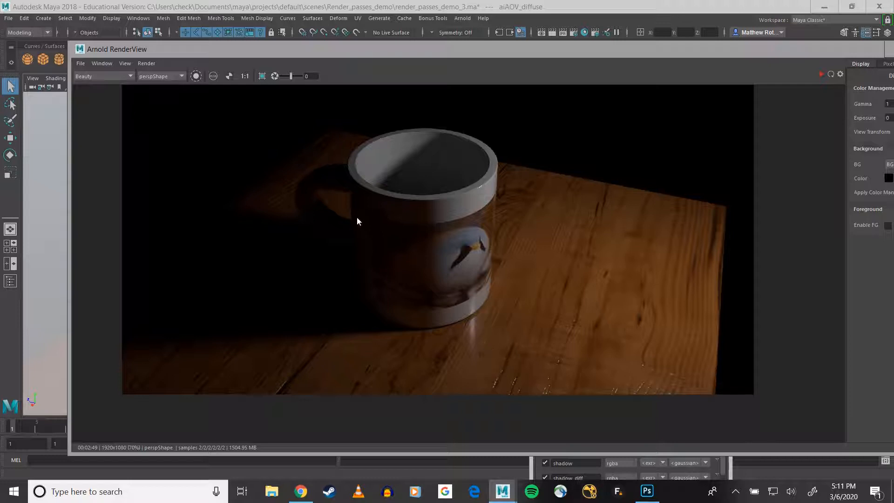
Step: Enlarge and reposition the Arnold RenderView window so the full beauty render of the mug fits in it
{"action": "middle_click_drag", "start_coordinate": [356, 221], "coordinate": [356, 266]}
{"action": "left_click_drag", "start_coordinate": [70, 453], "coordinate": [56, 468]}
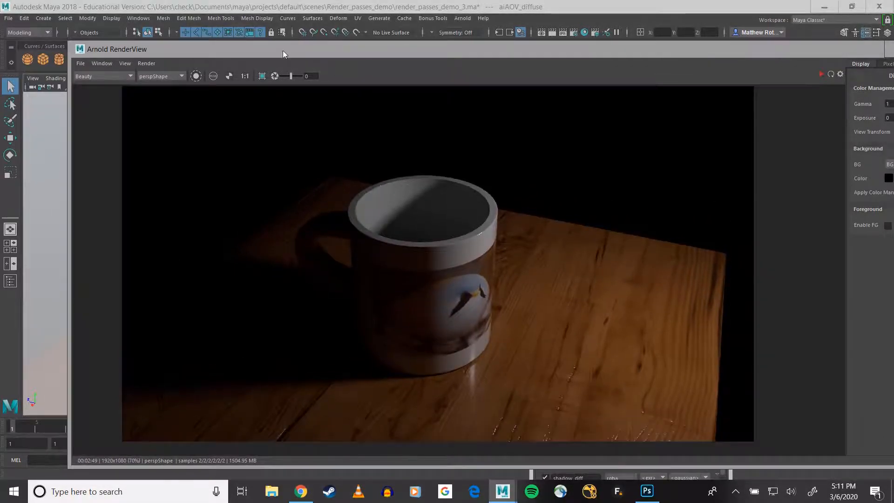
{"action": "left_click_drag", "start_coordinate": [283, 50], "coordinate": [227, 49]}
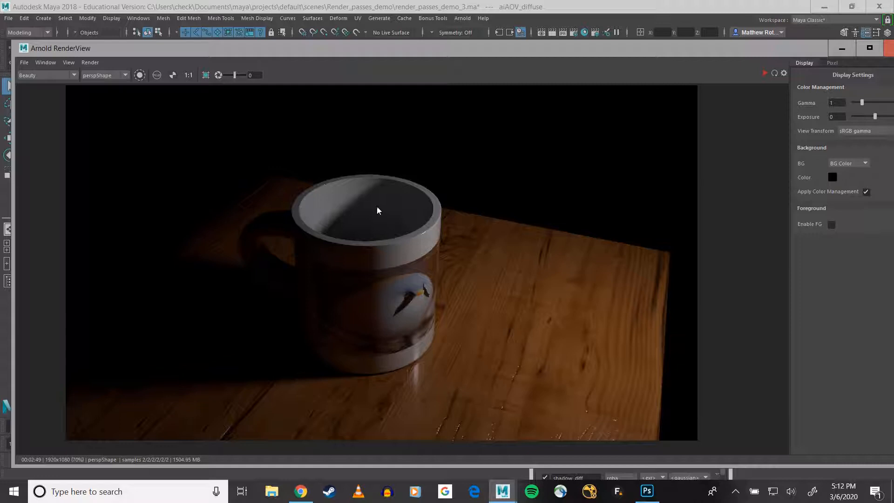
Step: Check the list of available render passes, and display the diffuse pass followed by the specular pass
{"action": "left_click", "coordinate": [48, 76]}
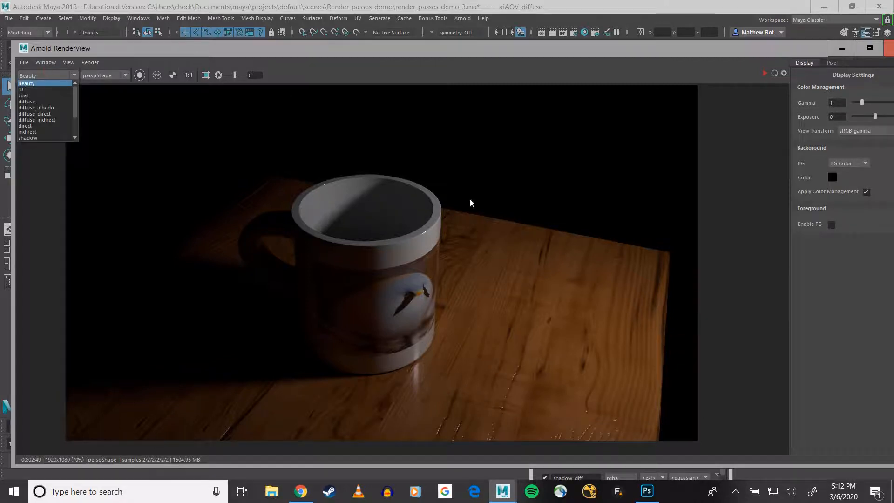
{"action": "left_click", "coordinate": [154, 52]}
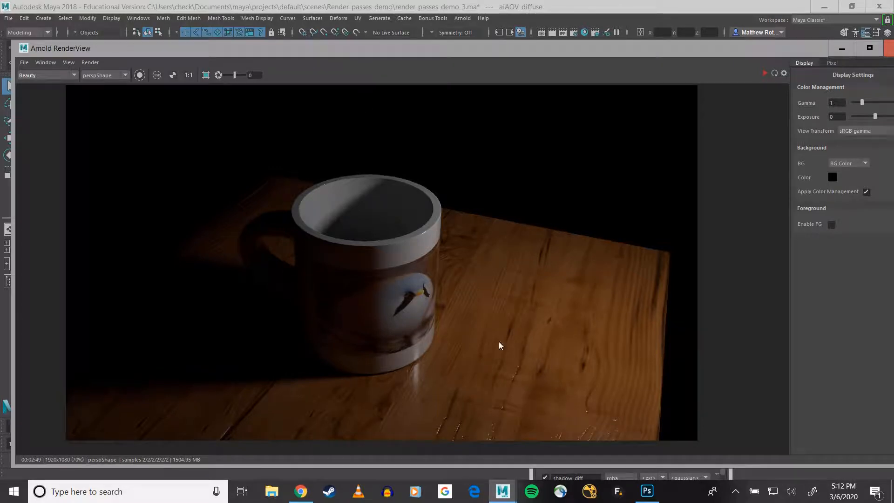
{"action": "left_click", "coordinate": [66, 76]}
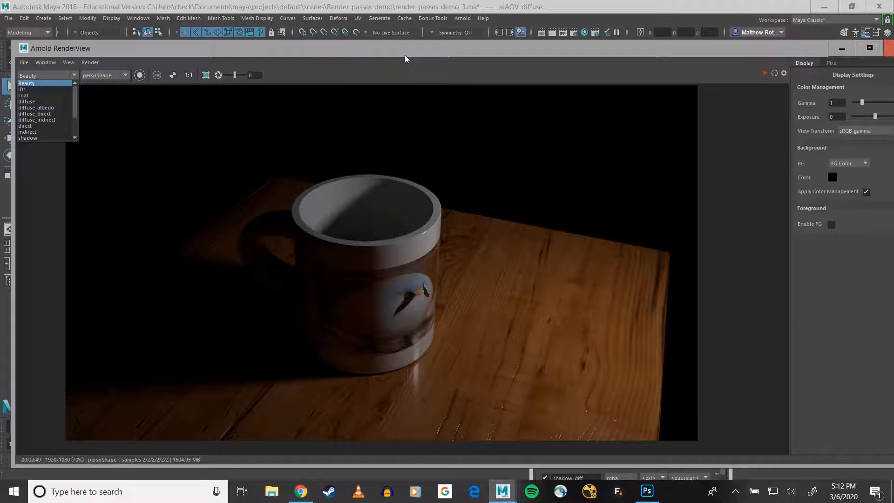
{"action": "left_click", "coordinate": [36, 102]}
{"action": "left_click", "coordinate": [50, 76]}
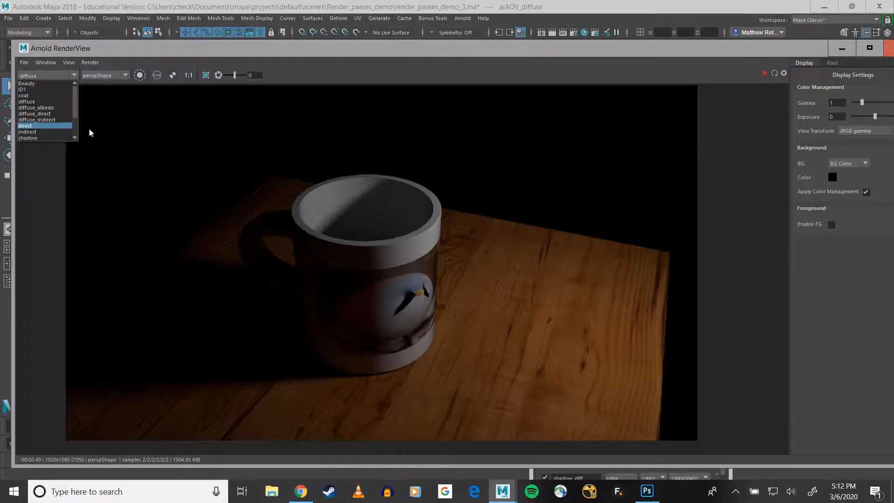
{"action": "scroll", "coordinate": [49, 119], "scroll_direction": "down", "scroll_amount": 2}
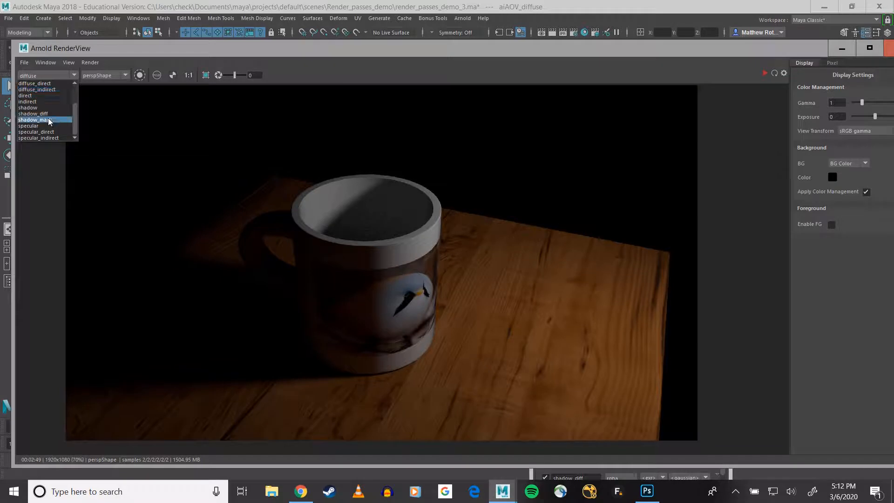
{"action": "left_click", "coordinate": [41, 125]}
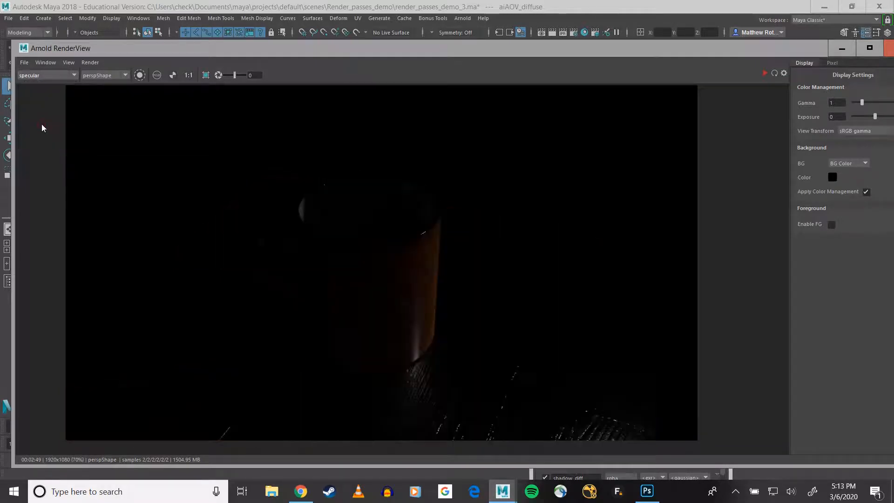
Step: Display the diffuse_direct pass and examine the directly lit areas of the mug up close
{"action": "left_click", "coordinate": [46, 76]}
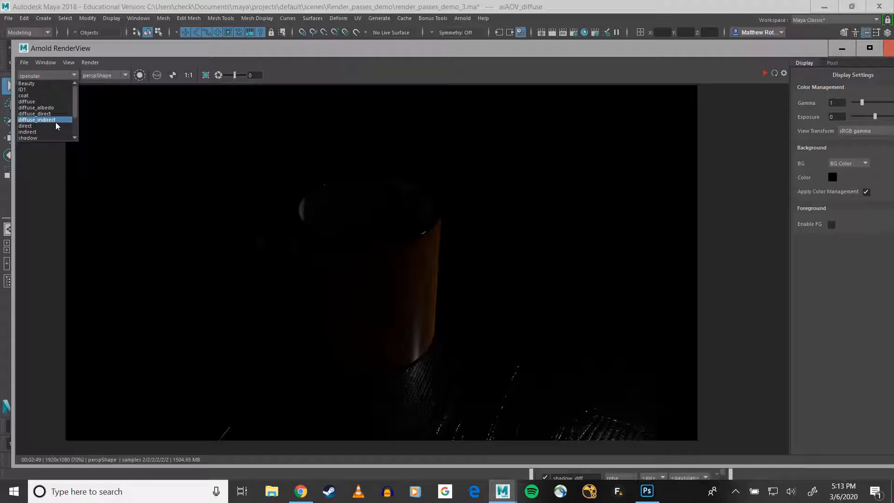
{"action": "left_click", "coordinate": [41, 115]}
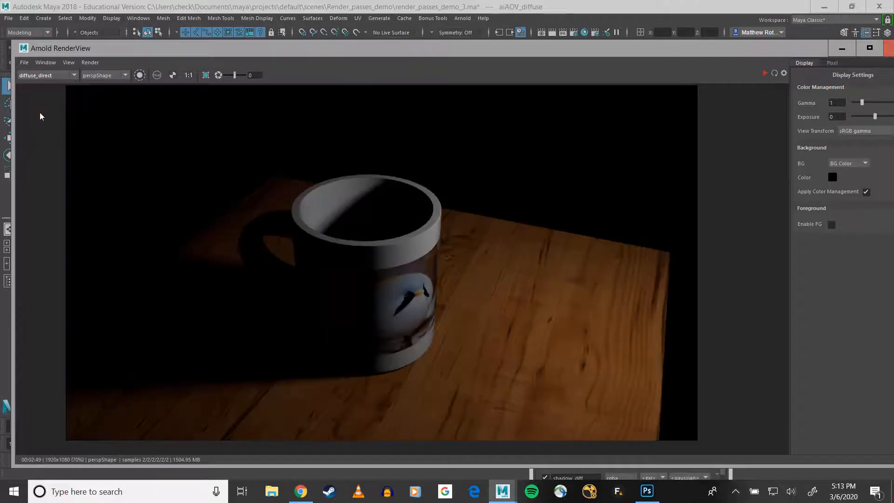
{"action": "scroll", "coordinate": [397, 285], "scroll_direction": "up", "scroll_amount": 3}
{"action": "scroll", "coordinate": [421, 308], "scroll_direction": "down", "scroll_amount": 1}
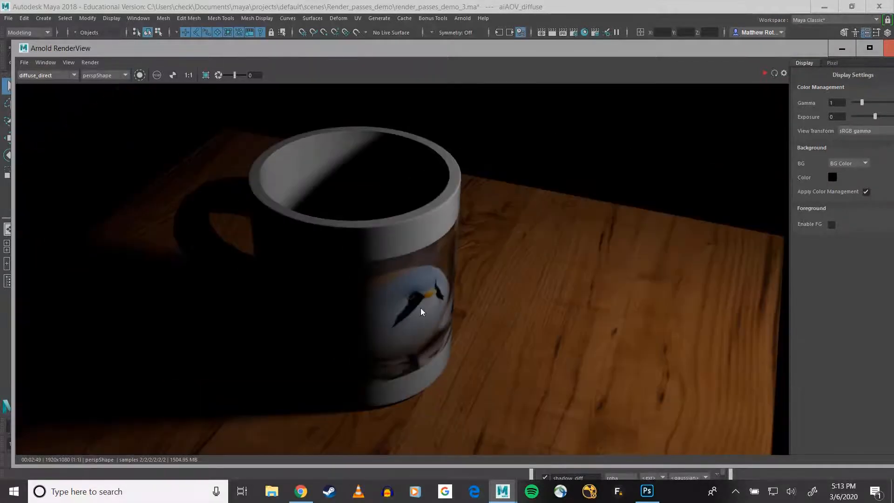
Step: Display the diffuse_indirect pass and examine the bounced light on the mug's base, picture, rim and interior
{"action": "left_click", "coordinate": [42, 76]}
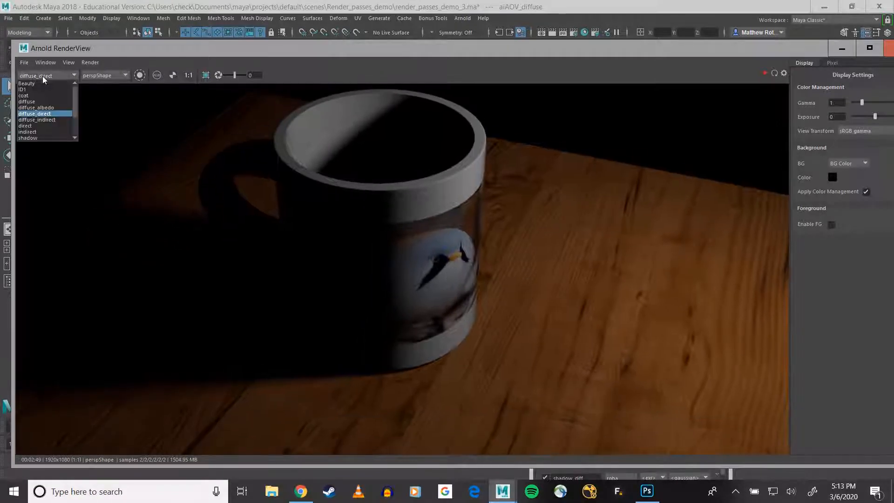
{"action": "left_click", "coordinate": [43, 119]}
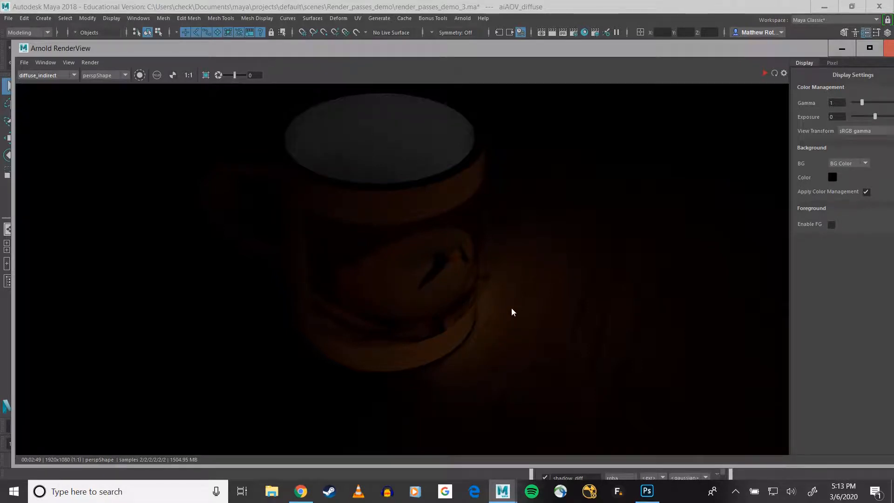
{"action": "scroll", "coordinate": [511, 312], "scroll_direction": "up", "scroll_amount": 1}
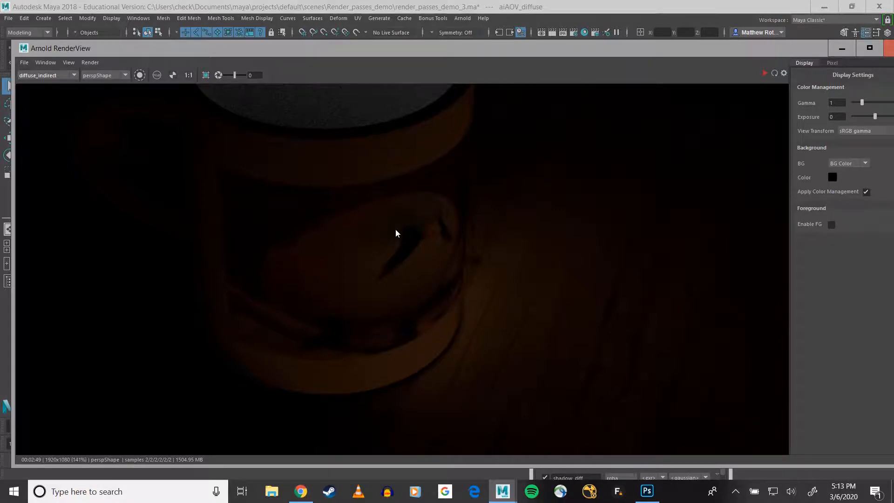
{"action": "scroll", "coordinate": [396, 233], "scroll_direction": "up", "scroll_amount": 1}
{"action": "scroll", "coordinate": [540, 357], "scroll_direction": "up", "scroll_amount": 1}
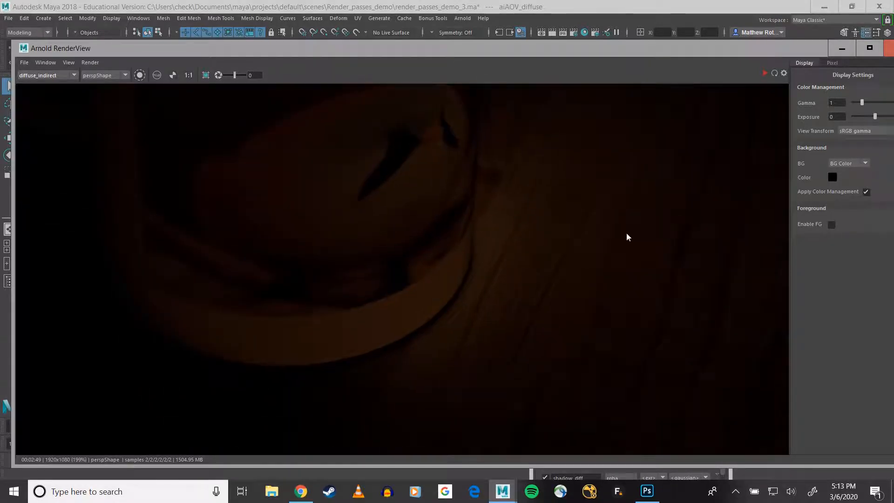
{"action": "middle_click_drag", "start_coordinate": [445, 295], "coordinate": [484, 331]}
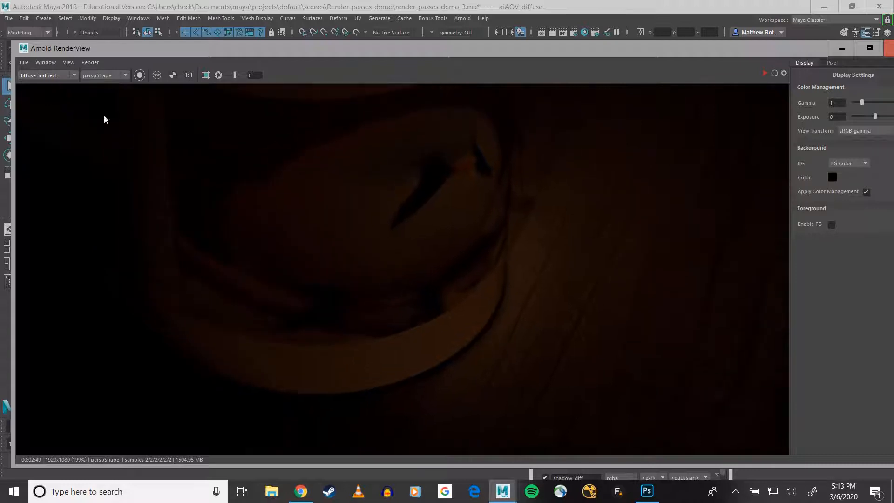
{"action": "middle_click_drag", "start_coordinate": [357, 228], "coordinate": [397, 347]}
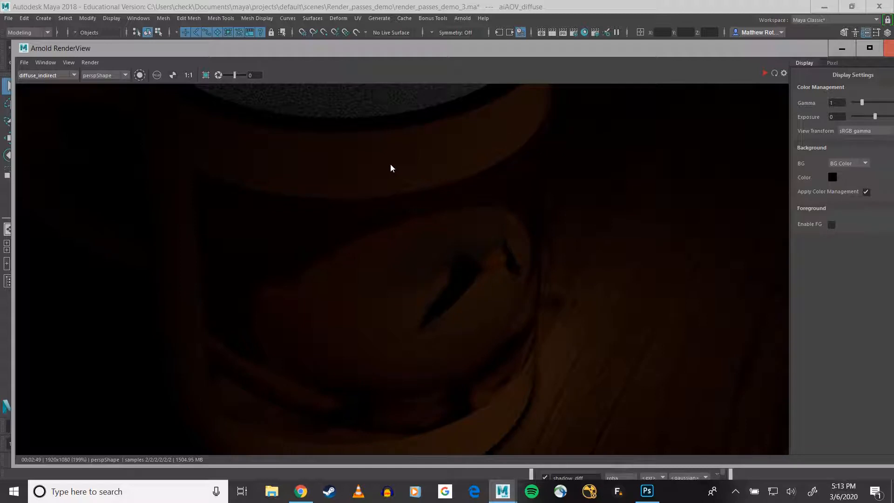
{"action": "middle_click_drag", "start_coordinate": [389, 167], "coordinate": [433, 275]}
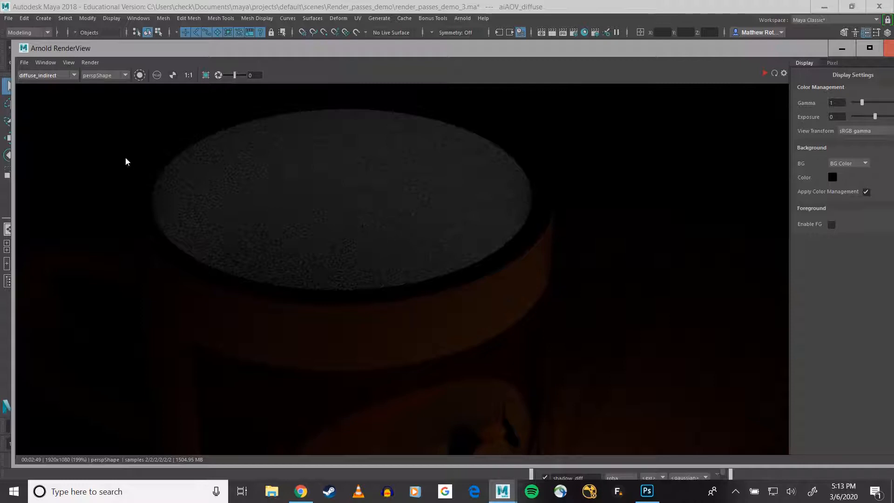
Step: Compare the mug's rim and interior in the diffuse_direct pass with the diffuse_indirect pass
{"action": "left_click", "coordinate": [50, 74]}
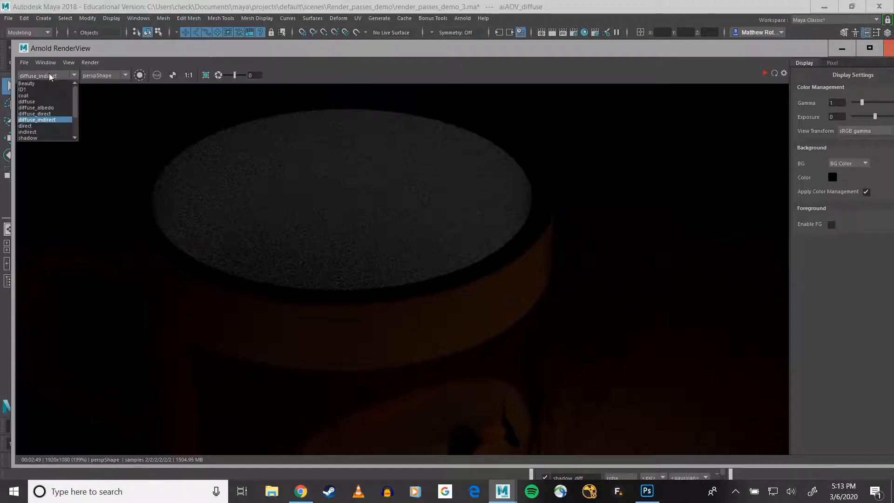
{"action": "left_click", "coordinate": [40, 114]}
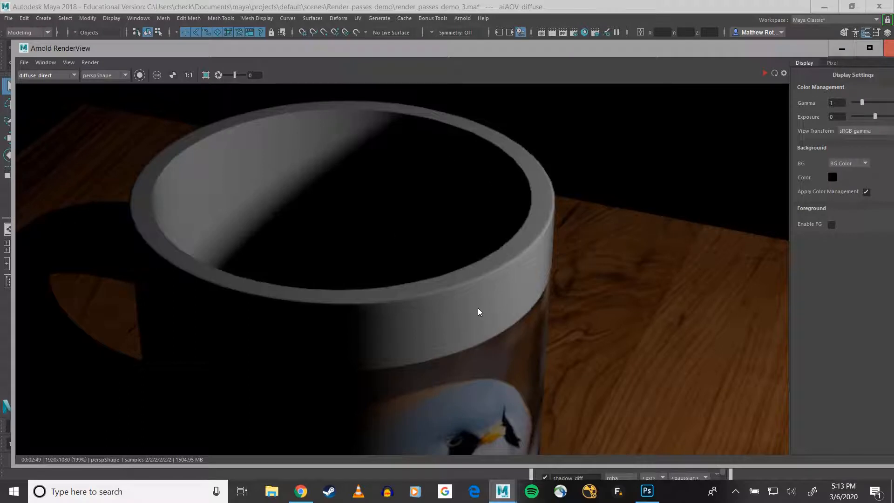
{"action": "left_click", "coordinate": [56, 75]}
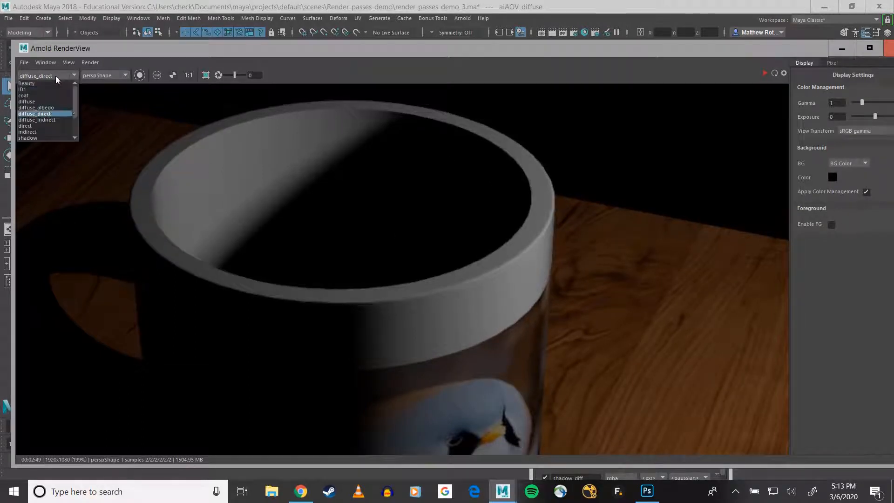
{"action": "left_click", "coordinate": [30, 120]}
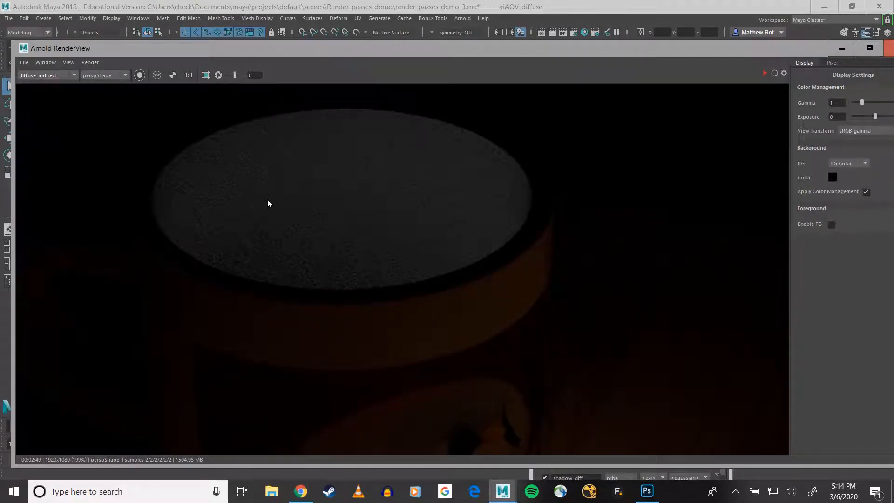
Step: Display the specular_direct pass and examine the direct highlights across the whole frame
{"action": "left_click", "coordinate": [52, 75]}
{"action": "scroll", "coordinate": [40, 122], "scroll_direction": "down", "scroll_amount": 1}
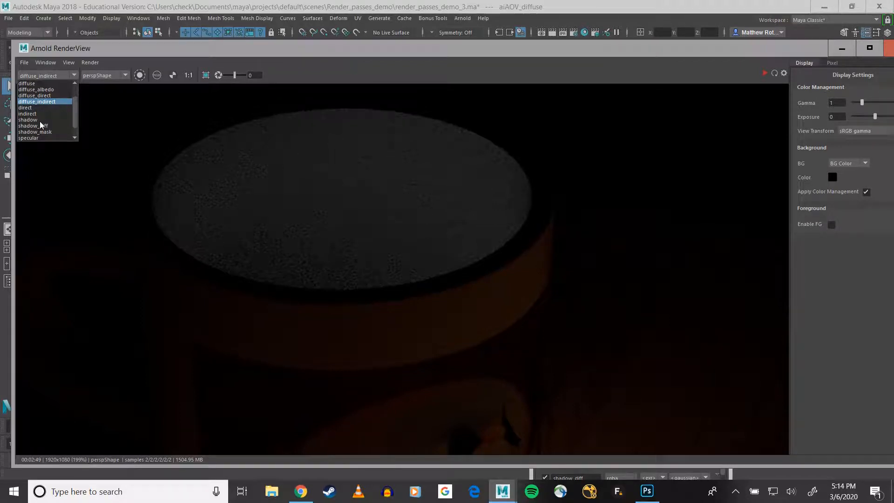
{"action": "scroll", "coordinate": [66, 112], "scroll_direction": "down", "scroll_amount": 1}
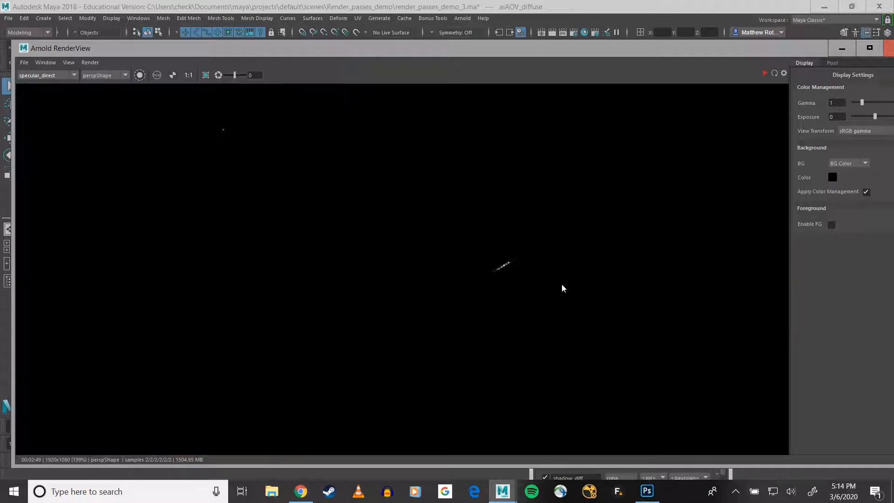
{"action": "scroll", "coordinate": [553, 228], "scroll_direction": "down", "scroll_amount": 5}
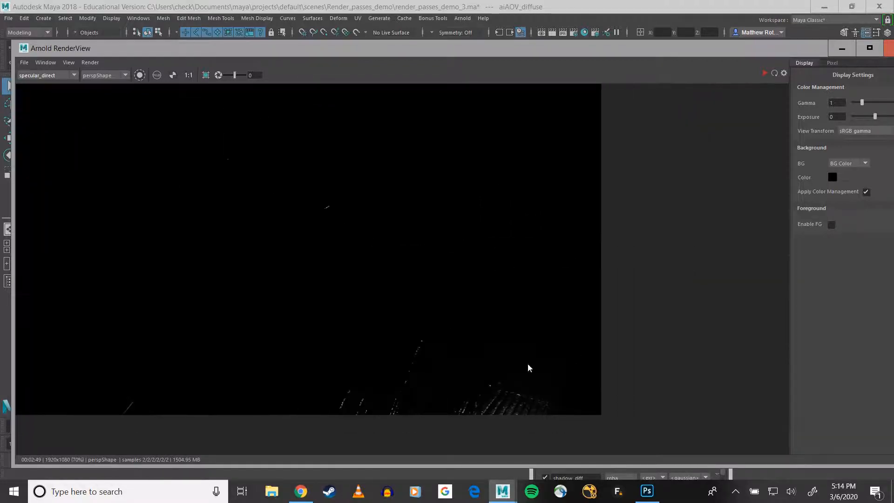
{"action": "middle_click_drag", "start_coordinate": [231, 193], "coordinate": [326, 158]}
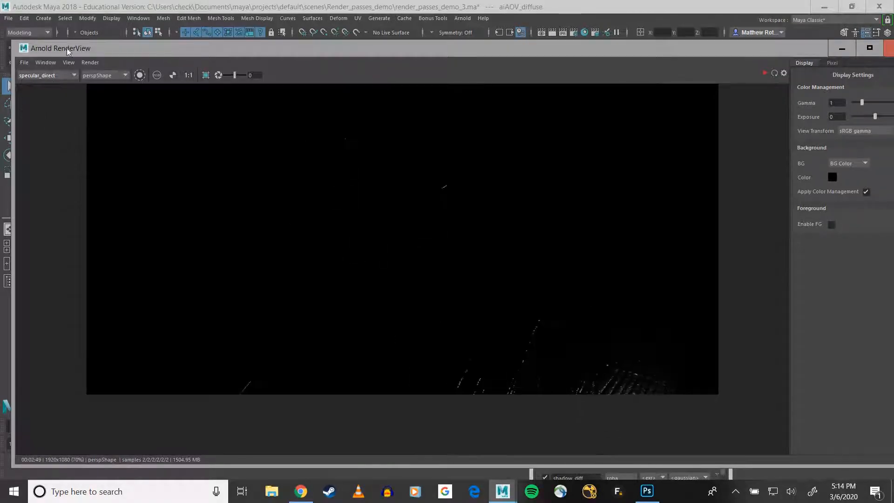
Step: Display the specular_indirect pass and examine the reflections at the mug's base up close
{"action": "left_click", "coordinate": [48, 76]}
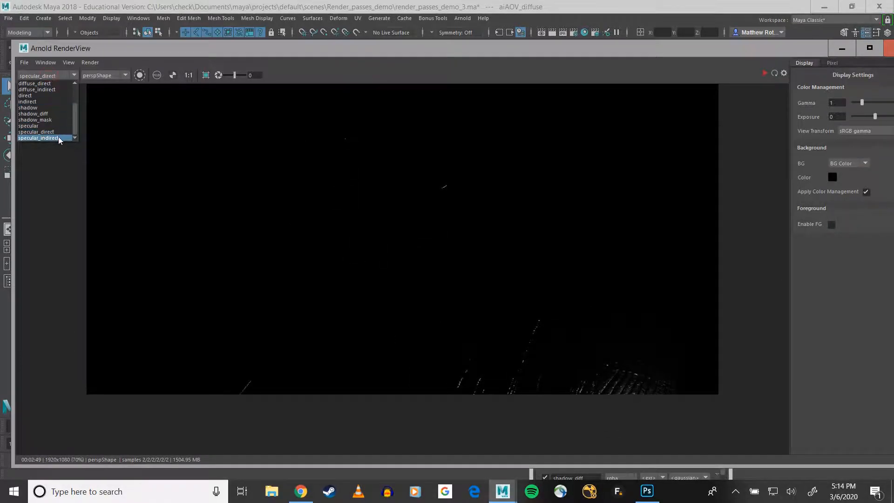
{"action": "left_click", "coordinate": [39, 137]}
{"action": "scroll", "coordinate": [479, 283], "scroll_direction": "up", "scroll_amount": 5}
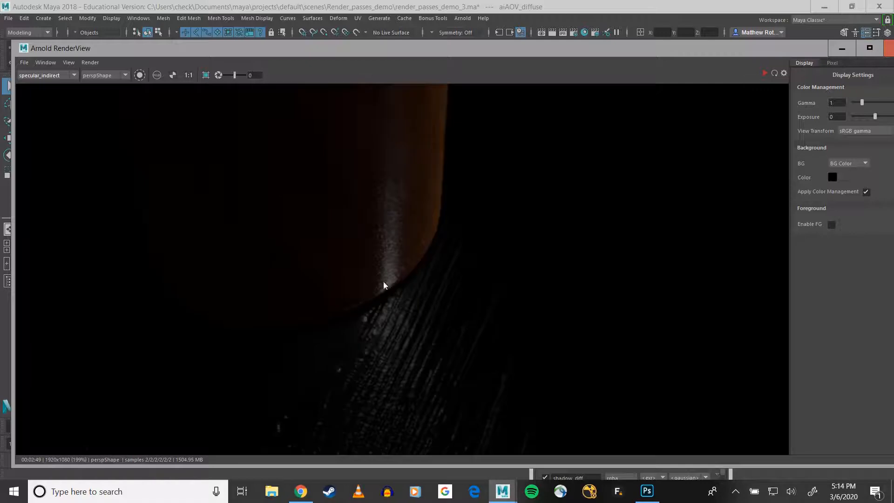
{"action": "middle_click_drag", "start_coordinate": [384, 210], "coordinate": [378, 173]}
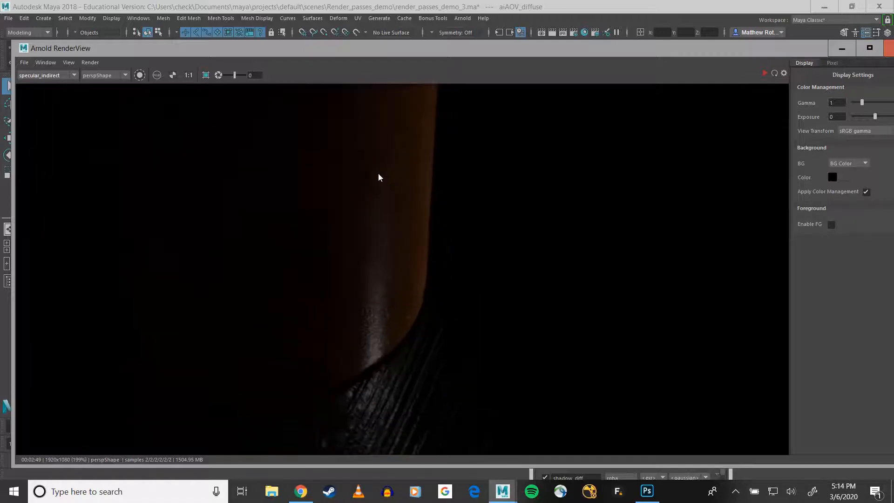
Step: Compare the specular_direct pass with specular_indirect and examine the indirect reflections on the tabletop, mug side and rim
{"action": "left_click", "coordinate": [38, 76]}
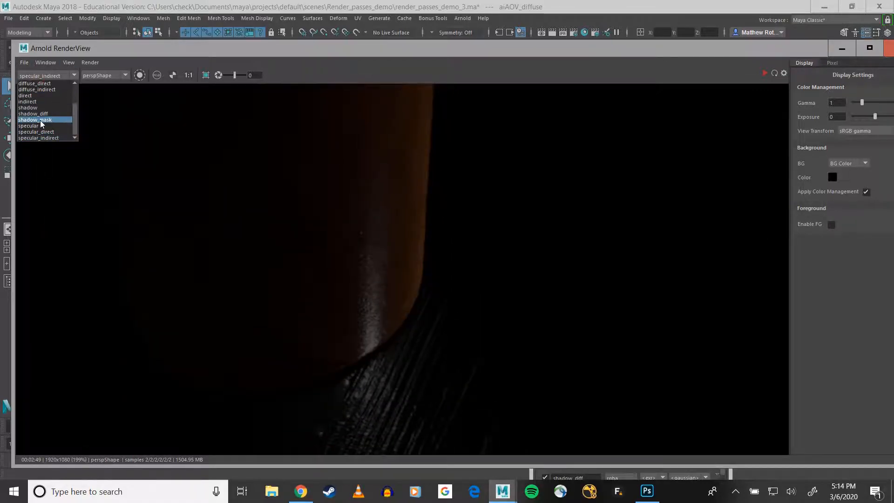
{"action": "left_click", "coordinate": [37, 132]}
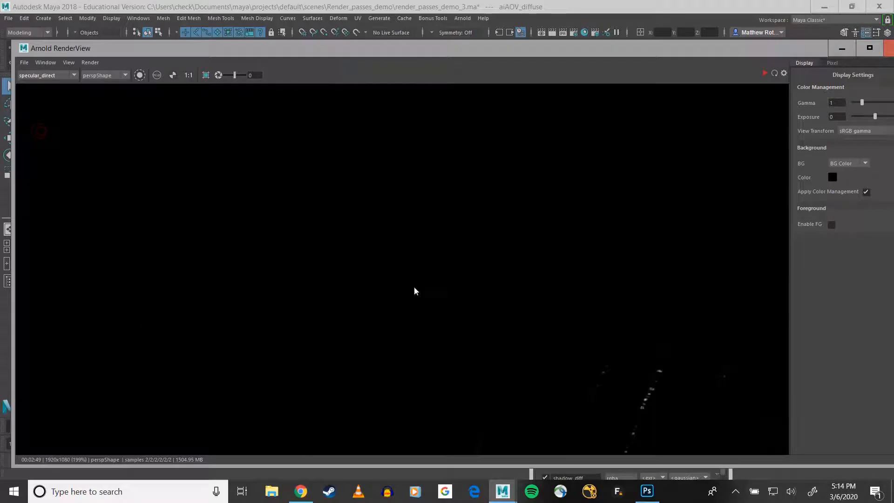
{"action": "left_click", "coordinate": [44, 75]}
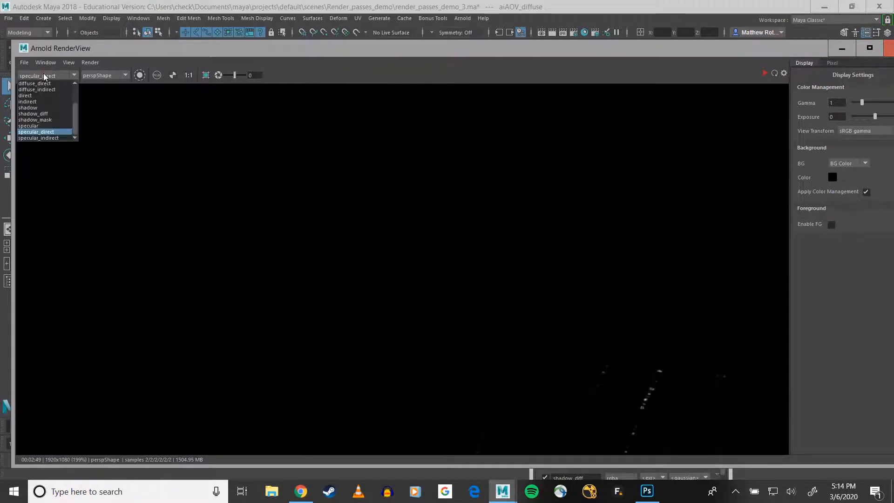
{"action": "left_click", "coordinate": [41, 137]}
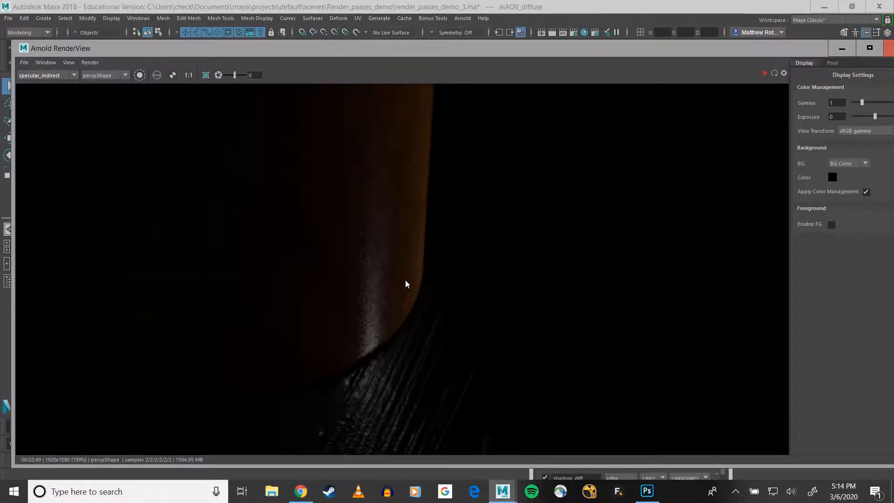
{"action": "middle_click_drag", "start_coordinate": [384, 308], "coordinate": [516, 347]}
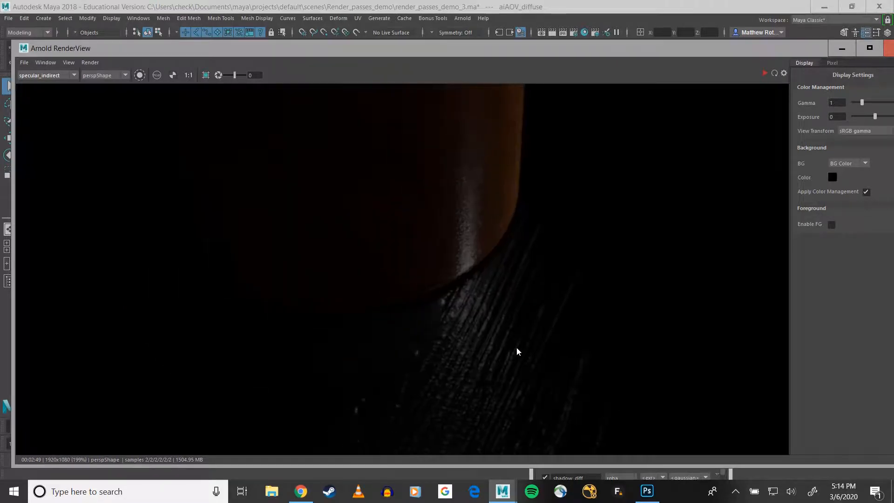
{"action": "scroll", "coordinate": [475, 319], "scroll_direction": "down", "scroll_amount": 2}
{"action": "middle_click_drag", "start_coordinate": [392, 198], "coordinate": [402, 258]}
{"action": "middle_click_drag", "start_coordinate": [378, 153], "coordinate": [385, 228]}
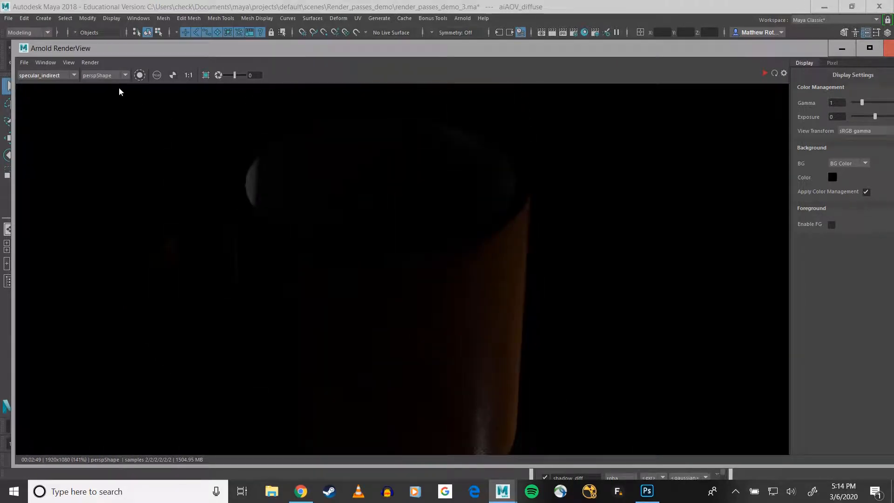
Step: Display the diffuse_albedo pass and examine the unlit textures of the mug and wooden table
{"action": "left_click", "coordinate": [36, 76]}
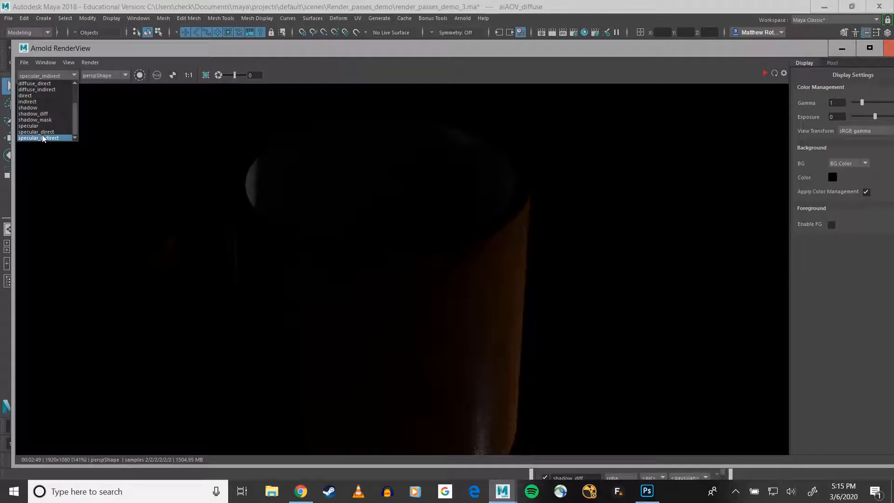
{"action": "scroll", "coordinate": [40, 116], "scroll_direction": "up", "scroll_amount": 2}
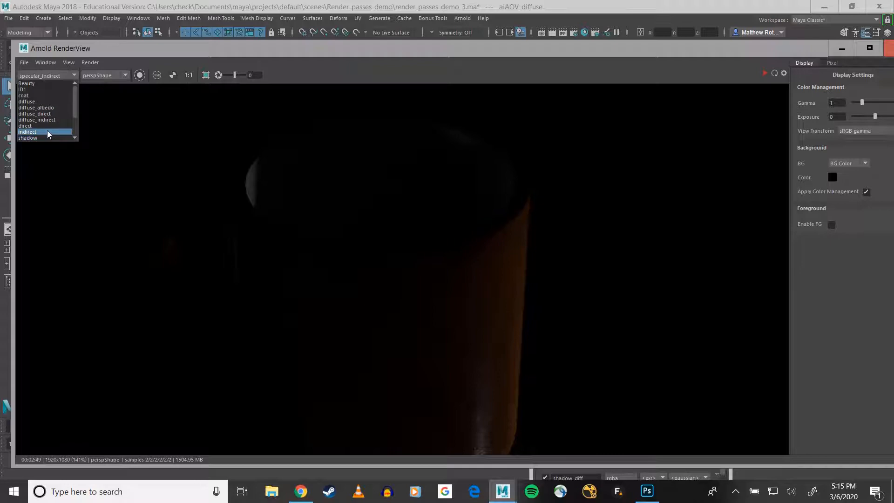
{"action": "left_click", "coordinate": [38, 107]}
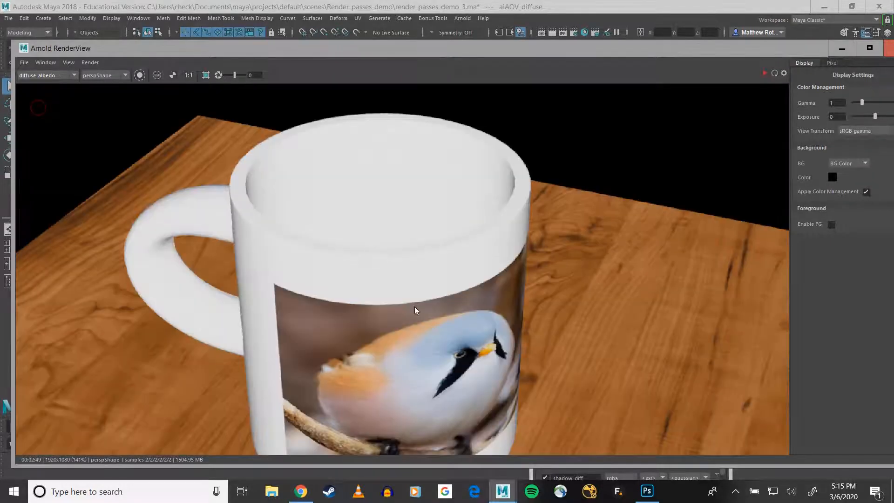
{"action": "scroll", "coordinate": [414, 306], "scroll_direction": "down", "scroll_amount": 3}
{"action": "scroll", "coordinate": [487, 295], "scroll_direction": "up", "scroll_amount": 3}
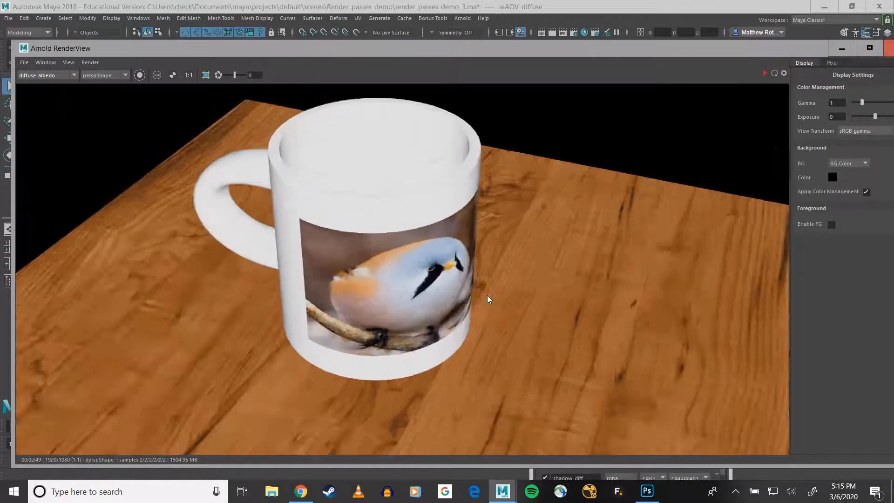
{"action": "scroll", "coordinate": [484, 270], "scroll_direction": "down", "scroll_amount": 1}
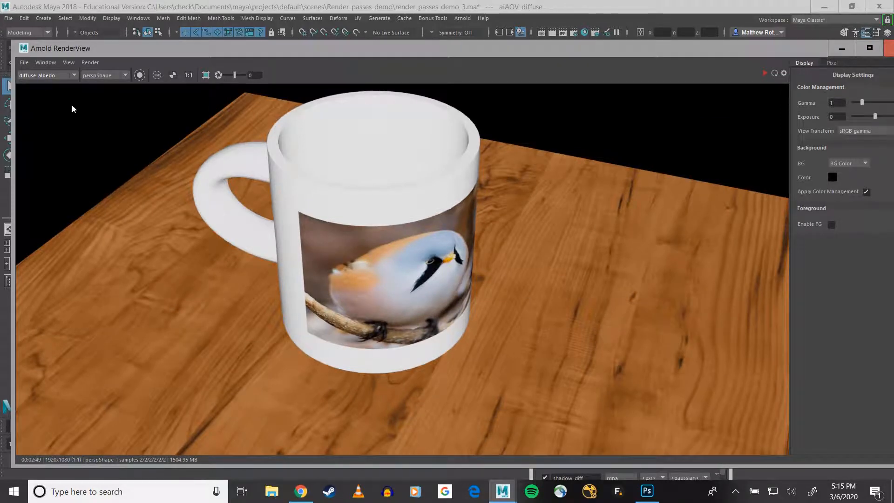
Step: Display the coat pass and examine the coat reflections on the mug and at its base
{"action": "left_click", "coordinate": [48, 76]}
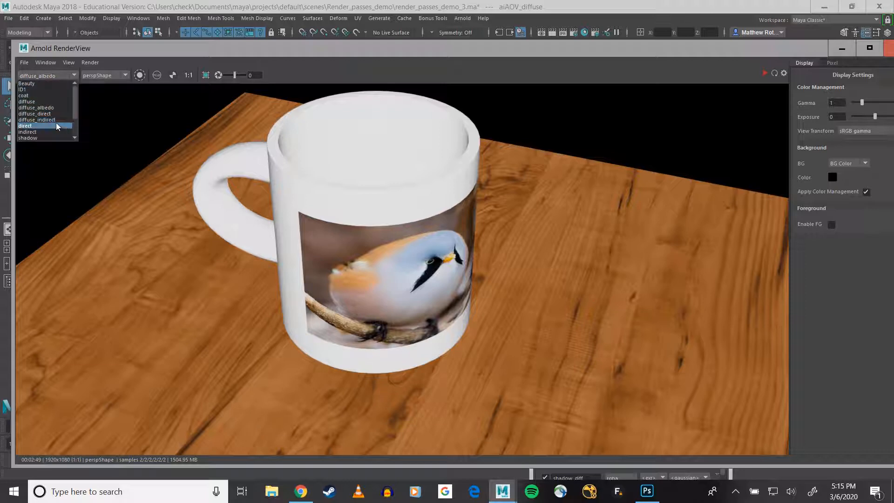
{"action": "left_click", "coordinate": [35, 96]}
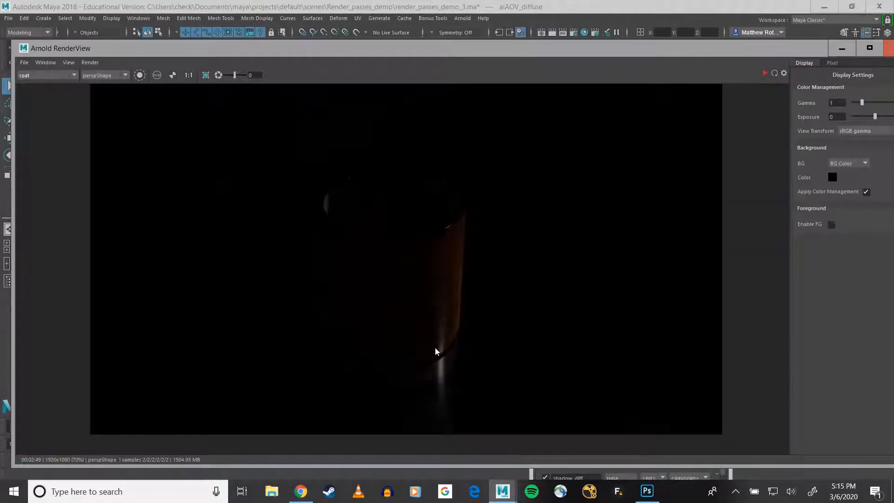
{"action": "middle_click_drag", "start_coordinate": [454, 349], "coordinate": [425, 361]}
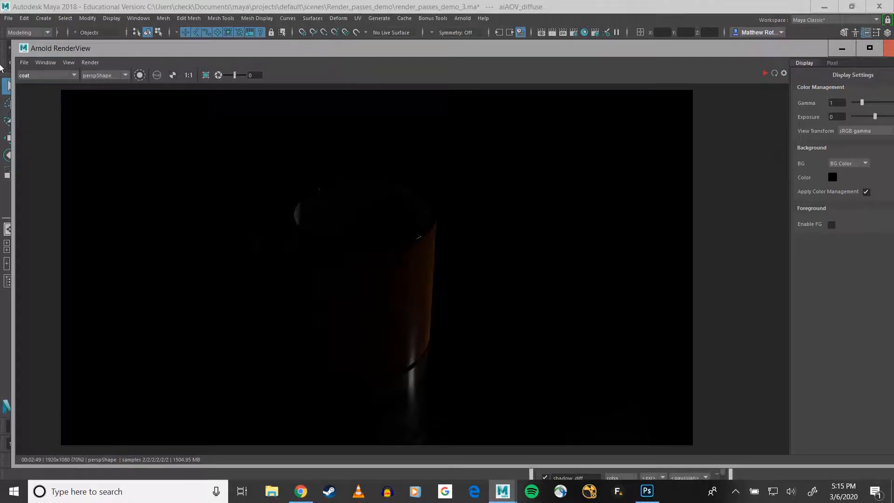
Step: Display the ID1 pass and examine how it separates the tabletop from the mug
{"action": "left_click", "coordinate": [31, 75]}
{"action": "left_click", "coordinate": [32, 76]}
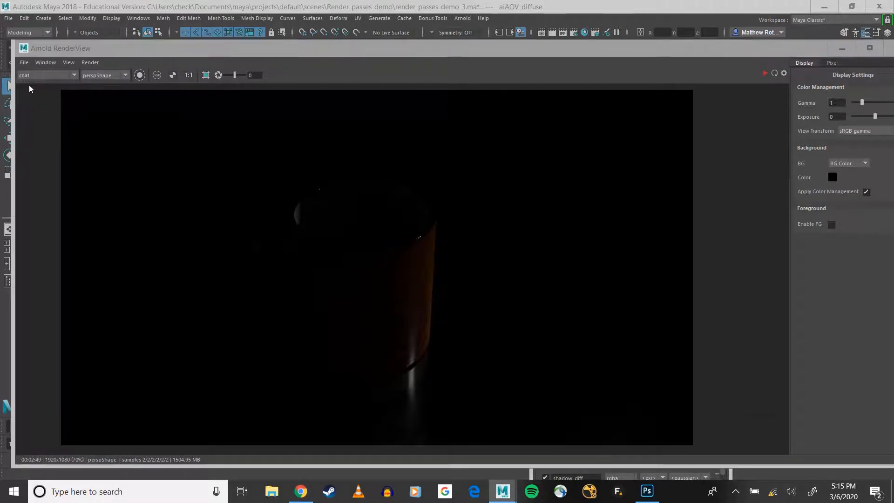
{"action": "left_click", "coordinate": [24, 75]}
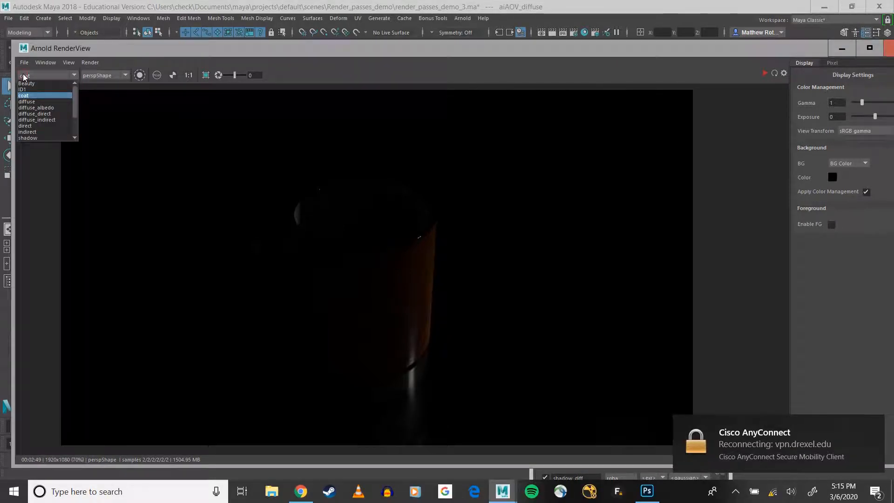
{"action": "left_click", "coordinate": [24, 89]}
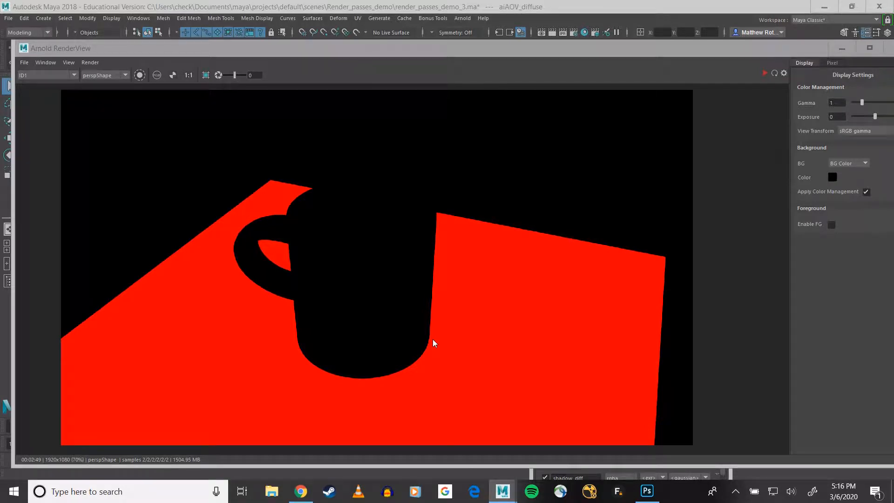
Step: Return the render view to the Beauty pass
{"action": "left_click", "coordinate": [37, 77]}
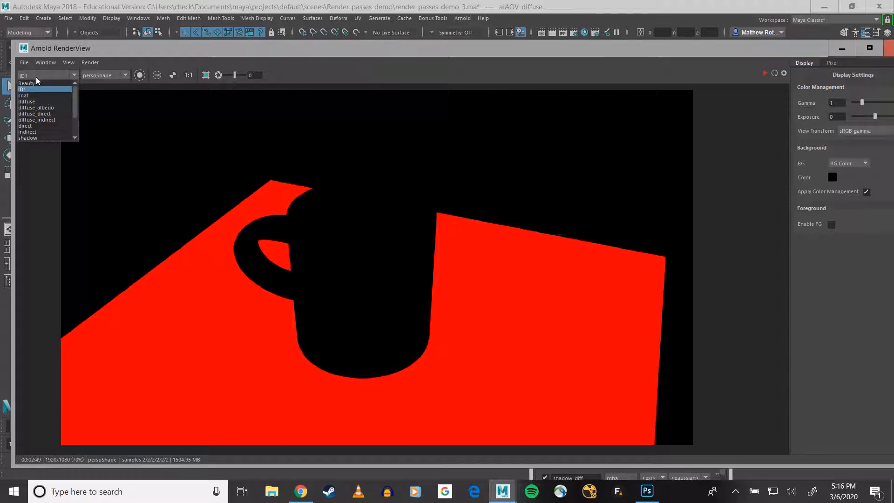
{"action": "left_click", "coordinate": [36, 83]}
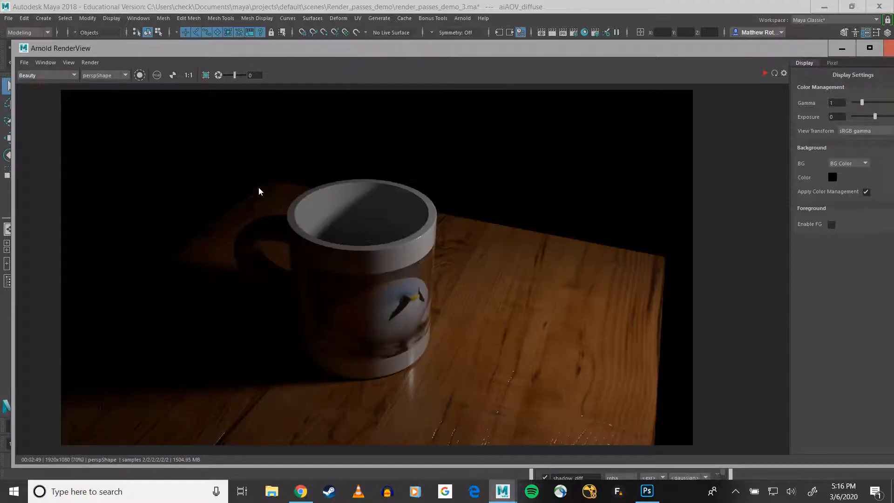
{"action": "left_click", "coordinate": [88, 63]}
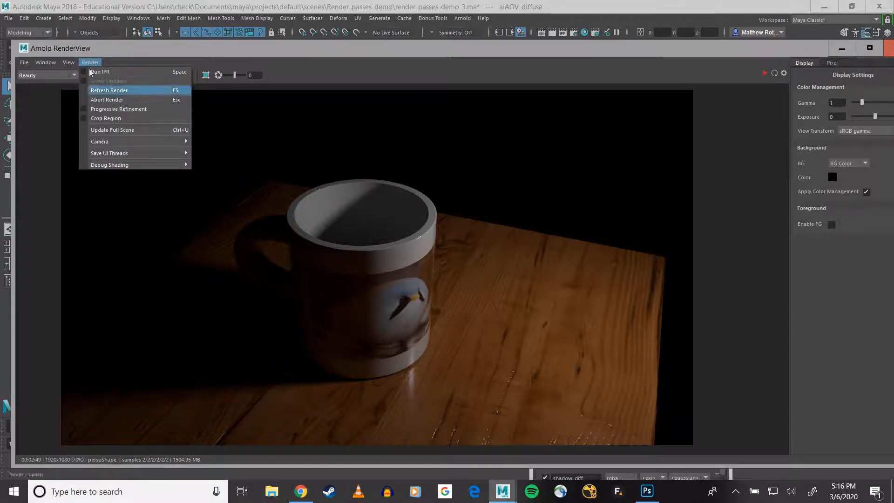
{"action": "left_click", "coordinate": [99, 109]}
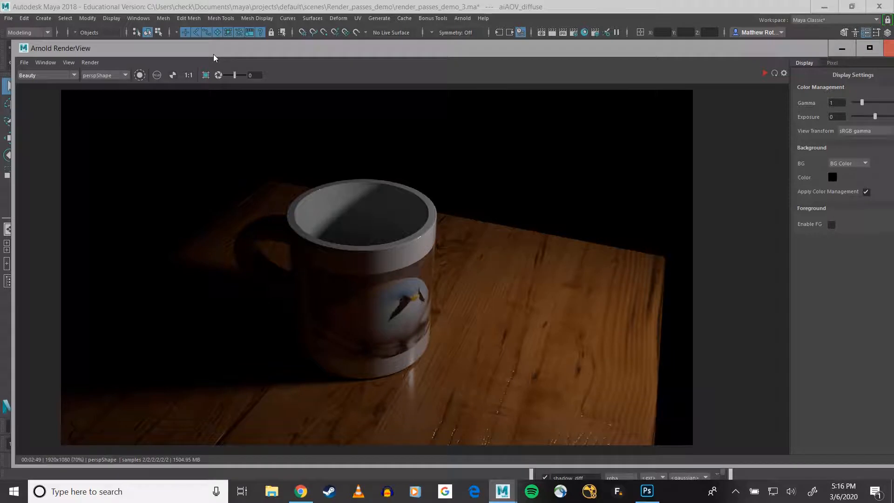
Step: Move the render view aside to uncover the Render Settings window, and close the Render Settings
{"action": "left_click_drag", "start_coordinate": [291, 49], "coordinate": [308, 221]}
{"action": "left_click_drag", "start_coordinate": [576, 129], "coordinate": [483, 51]}
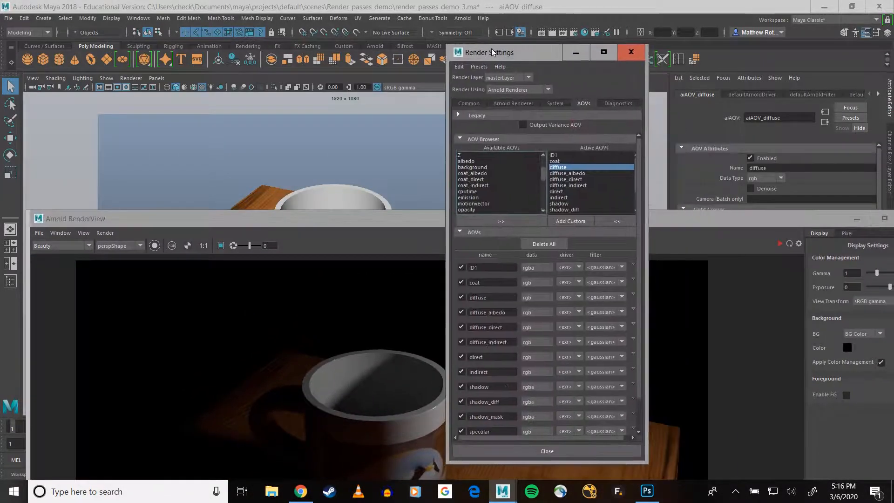
{"action": "left_click_drag", "start_coordinate": [375, 220], "coordinate": [353, 161]}
{"action": "left_click", "coordinate": [477, 63]}
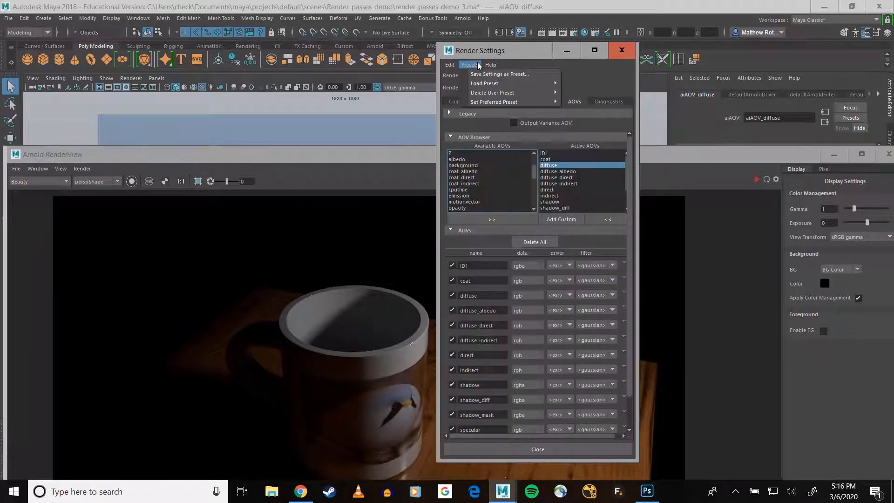
{"action": "left_click", "coordinate": [479, 55]}
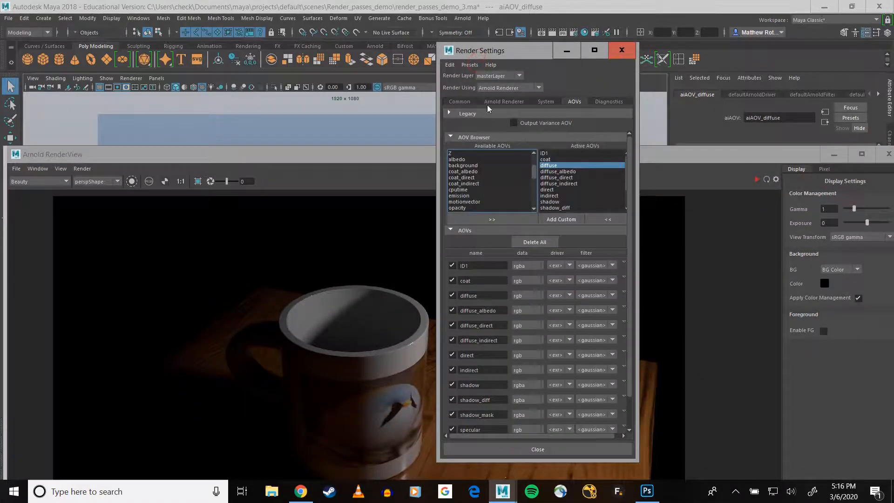
{"action": "left_click", "coordinate": [460, 101]}
{"action": "left_click", "coordinate": [620, 51]}
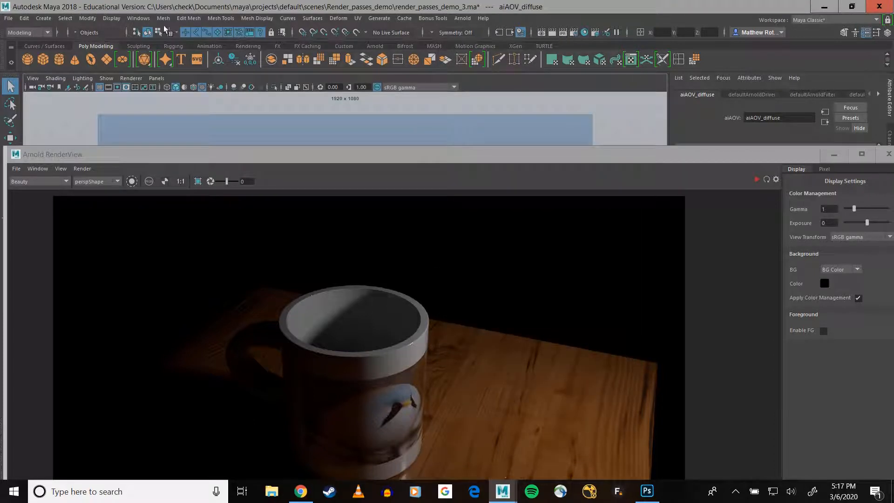
Step: Reopen the Render Settings and place the window over the render view to examine the common file output settings
{"action": "left_click", "coordinate": [139, 18]}
{"action": "mouse_move", "coordinate": [196, 79]}
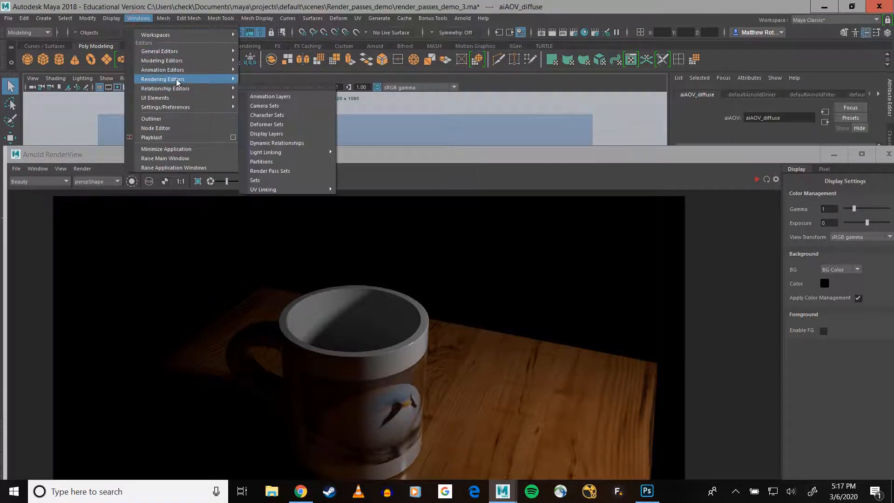
{"action": "left_click", "coordinate": [274, 95]}
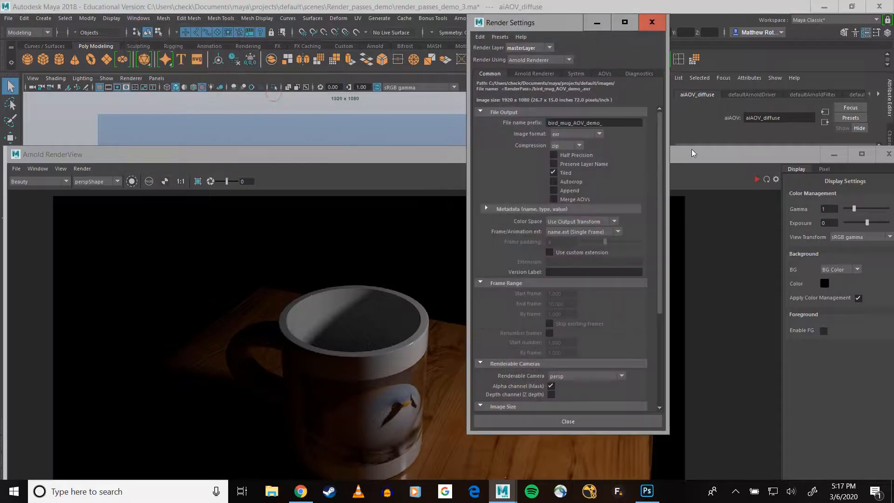
{"action": "left_click_drag", "start_coordinate": [540, 22], "coordinate": [443, 80]}
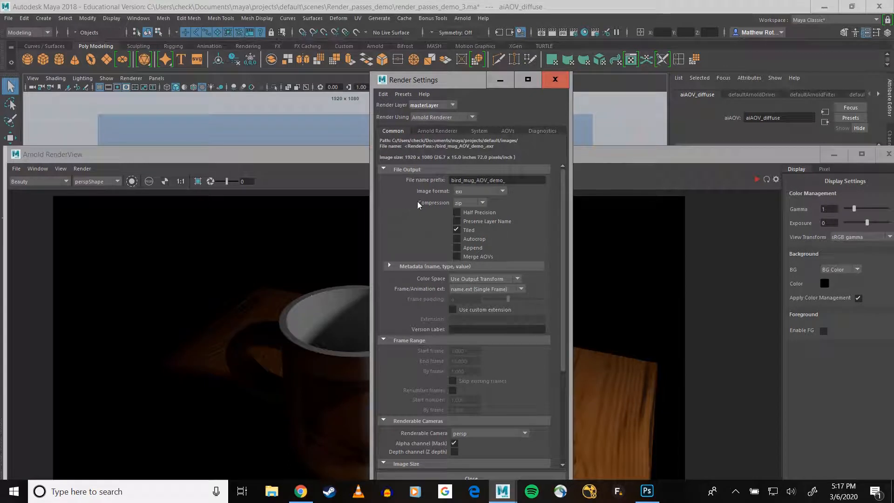
Step: Review the AOV list in the Render Settings and delete all active AOVs
{"action": "left_click", "coordinate": [499, 130]}
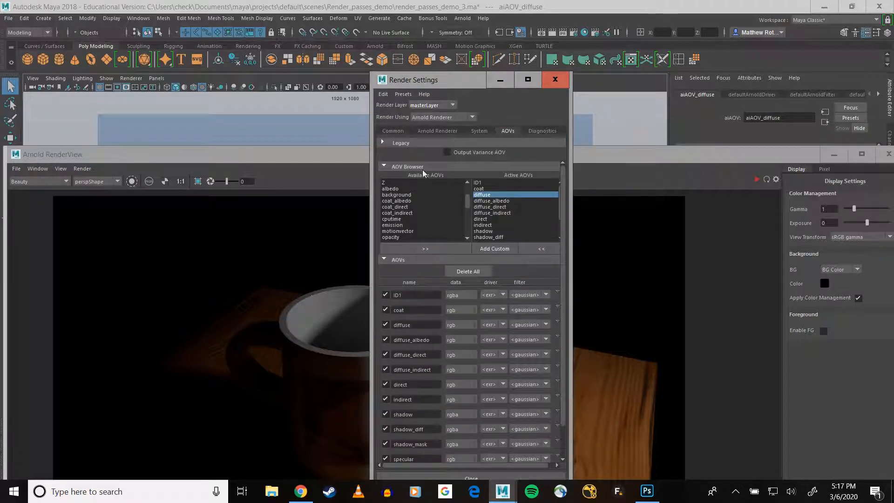
{"action": "scroll", "coordinate": [481, 420], "scroll_direction": "down", "scroll_amount": 2}
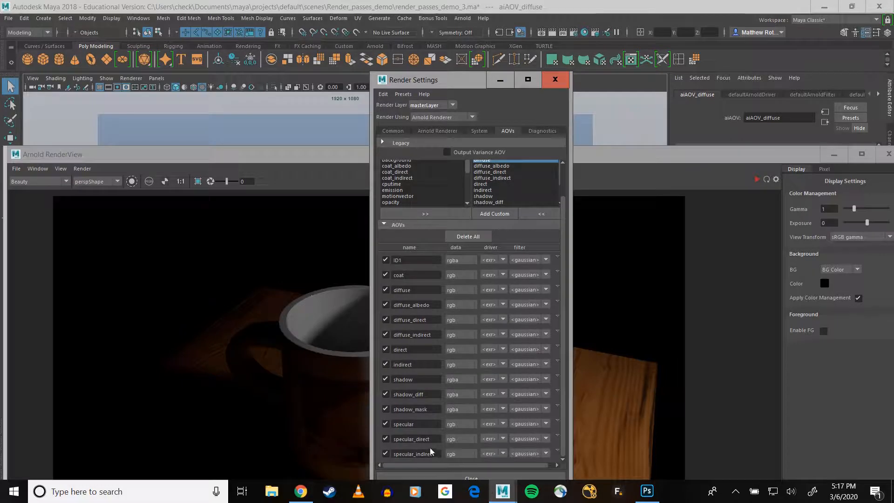
{"action": "scroll", "coordinate": [473, 219], "scroll_direction": "up", "scroll_amount": 2}
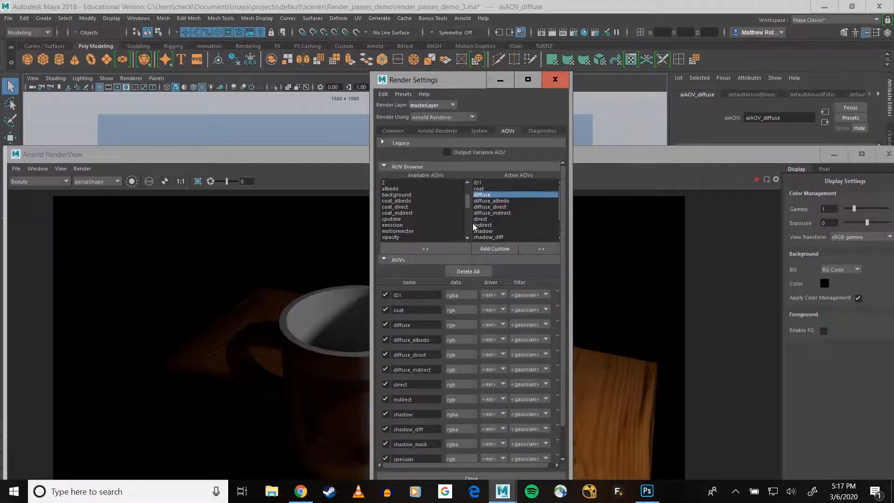
{"action": "left_click", "coordinate": [479, 270]}
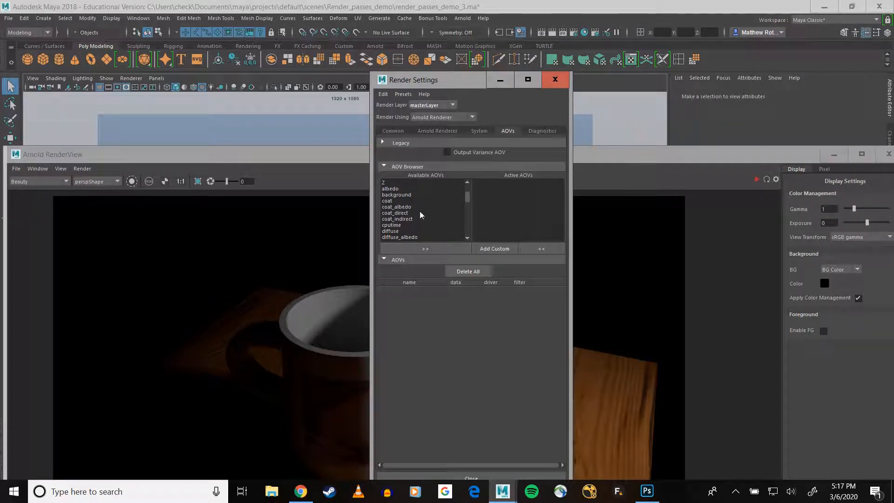
Step: Add the diffuse AOV from the available AOVs to the active AOVs
{"action": "scroll", "coordinate": [420, 214], "scroll_direction": "up", "scroll_amount": 2}
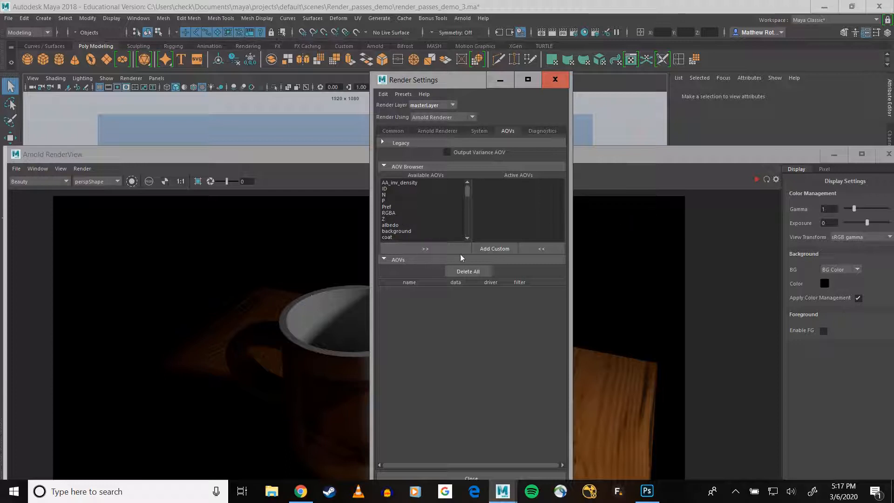
{"action": "scroll", "coordinate": [441, 212], "scroll_direction": "down", "scroll_amount": 2}
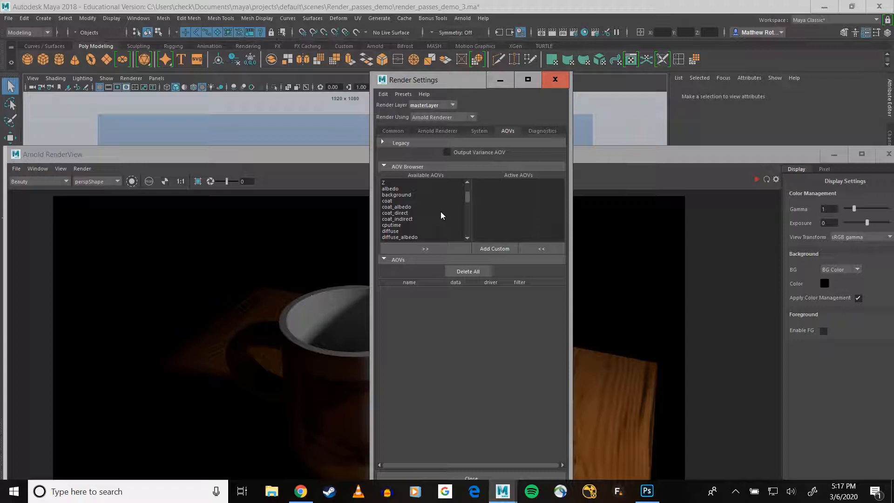
{"action": "left_click", "coordinate": [385, 233]}
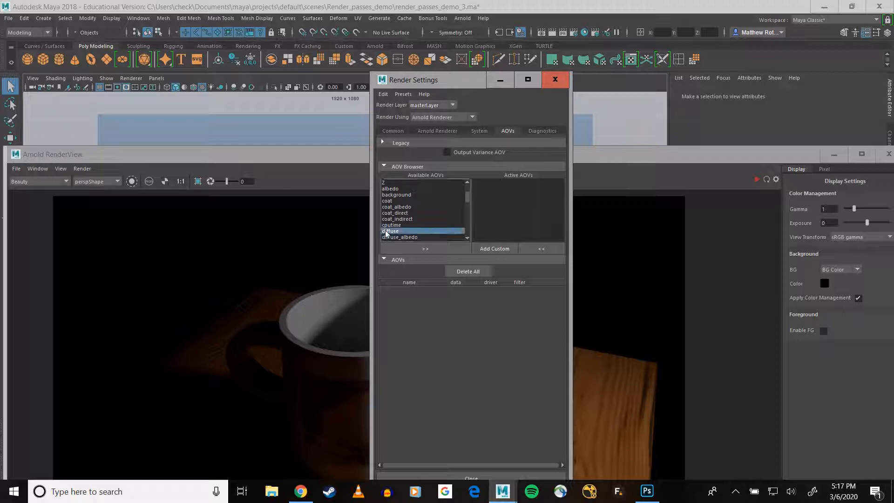
{"action": "scroll", "coordinate": [396, 205], "scroll_direction": "down", "scroll_amount": 1}
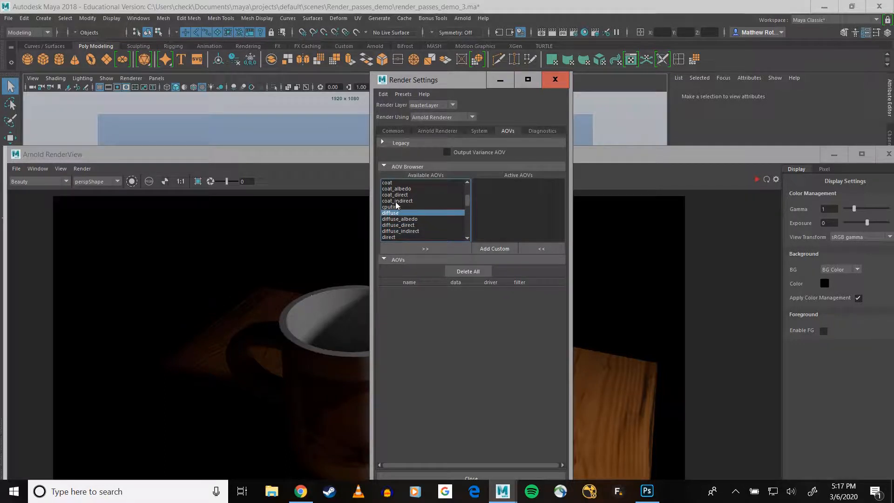
{"action": "left_click", "coordinate": [415, 247]}
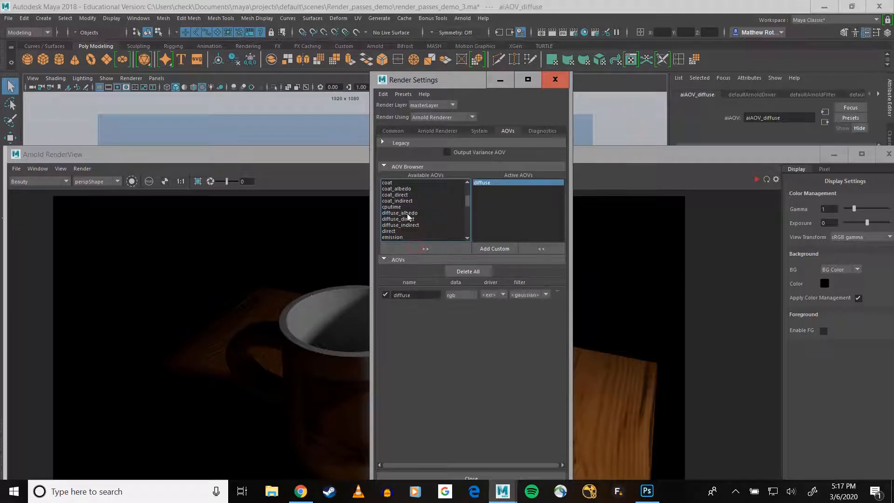
Step: Add the specular AOV from the available AOVs to the active AOVs
{"action": "scroll", "coordinate": [404, 206], "scroll_direction": "down", "scroll_amount": 2}
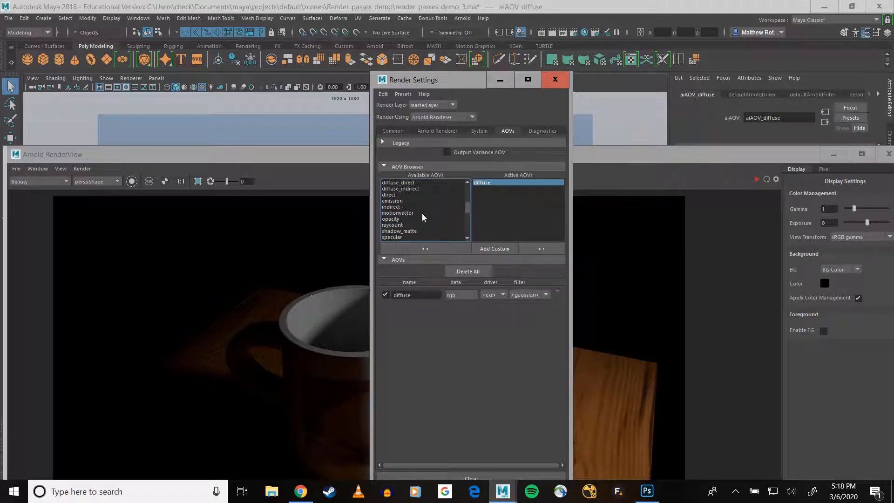
{"action": "scroll", "coordinate": [409, 219], "scroll_direction": "down", "scroll_amount": 1}
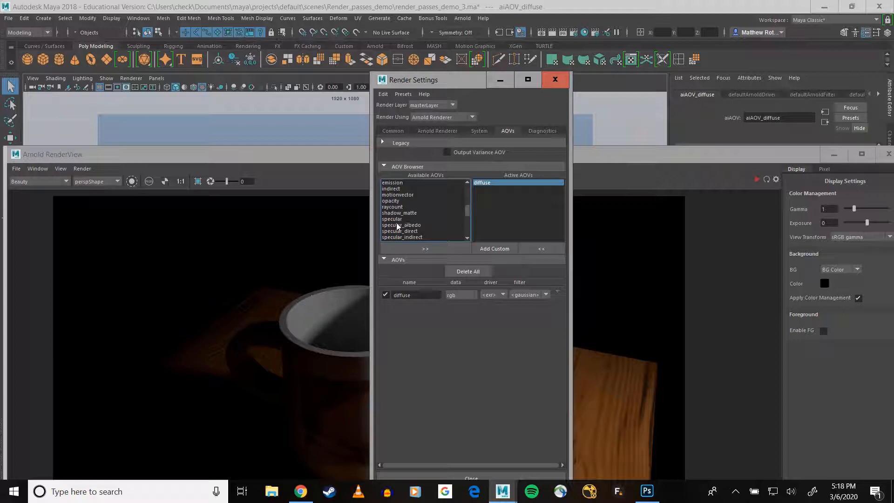
{"action": "left_click", "coordinate": [404, 219]}
{"action": "left_click", "coordinate": [409, 248]}
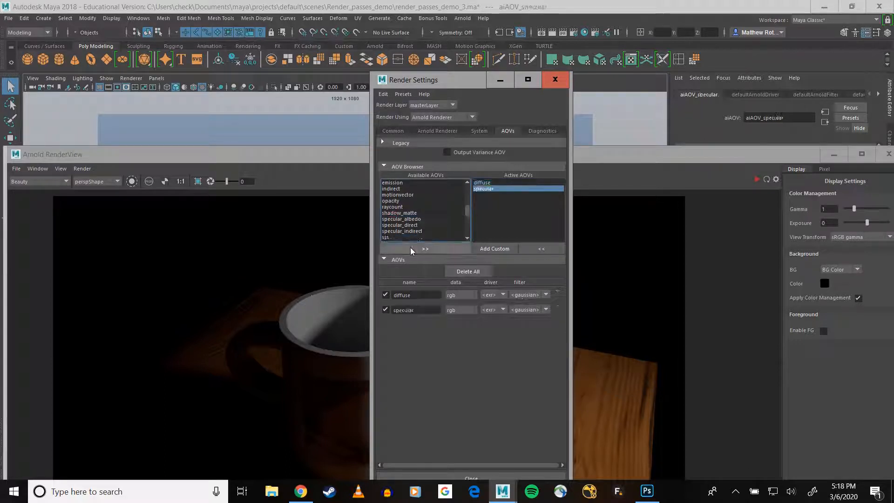
{"action": "scroll", "coordinate": [400, 217], "scroll_direction": "down", "scroll_amount": 1}
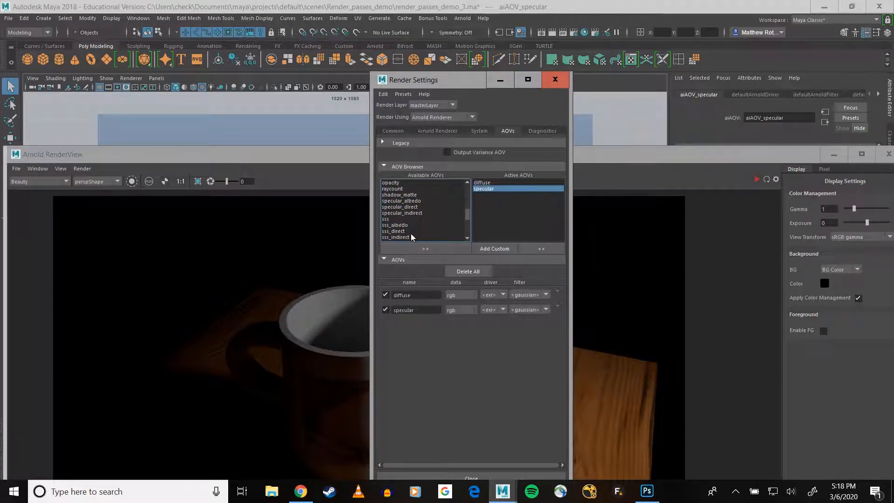
Step: Look through the list of available AOVs in the Render Settings
{"action": "scroll", "coordinate": [411, 234], "scroll_direction": "up", "scroll_amount": 4}
{"action": "scroll", "coordinate": [411, 235], "scroll_direction": "up", "scroll_amount": 3}
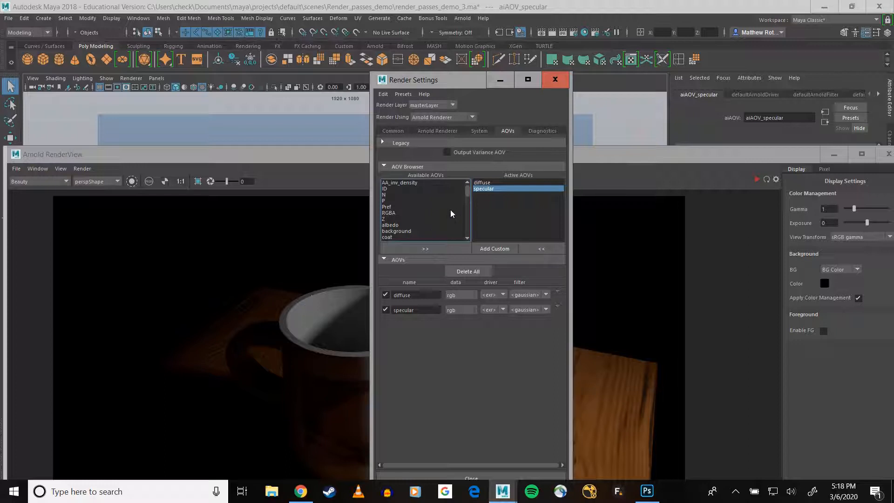
{"action": "scroll", "coordinate": [429, 215], "scroll_direction": "down", "scroll_amount": 4}
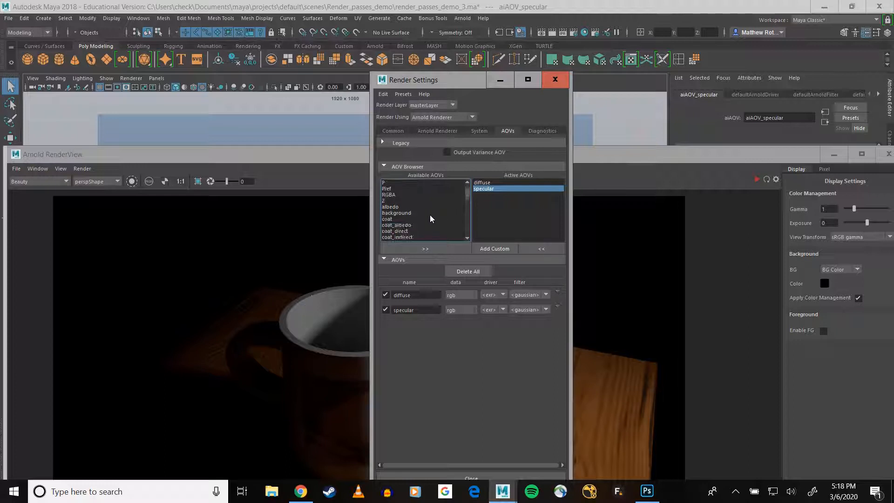
{"action": "scroll", "coordinate": [429, 214], "scroll_direction": "up", "scroll_amount": 3}
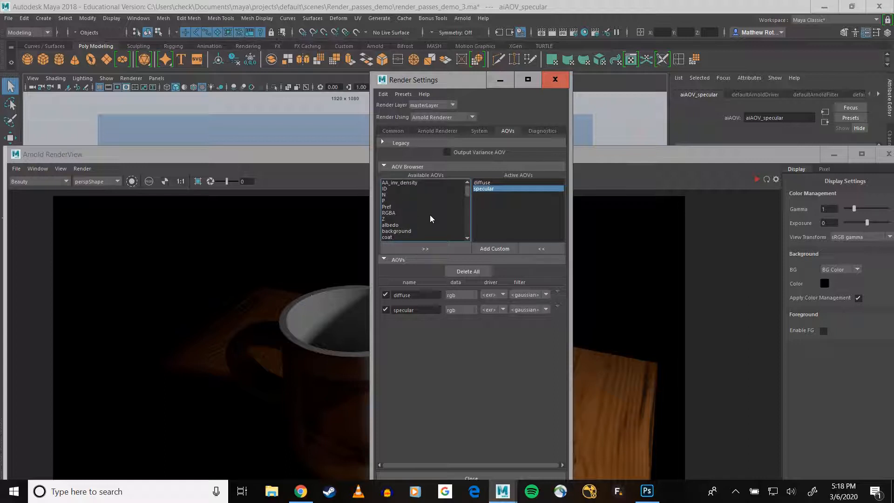
{"action": "scroll", "coordinate": [450, 225], "scroll_direction": "down", "scroll_amount": 3}
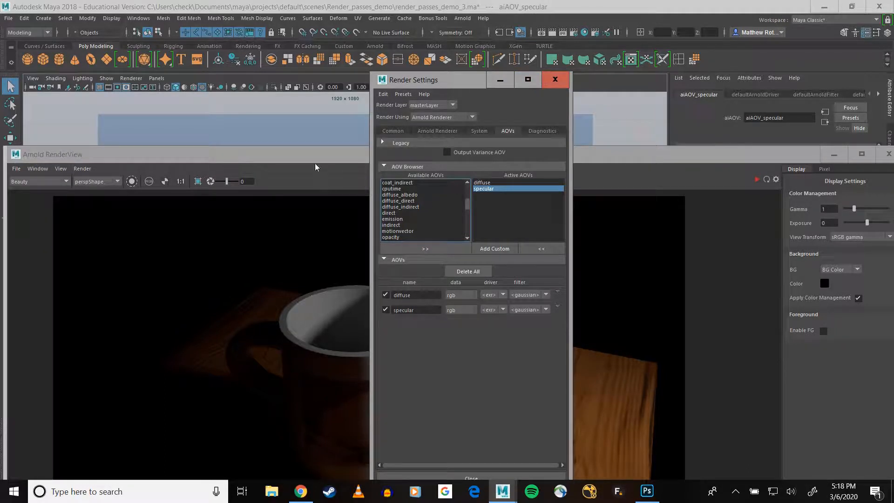
Step: Open the Hypershade, reposition its window to show the full property editor, and select the aimug material
{"action": "left_click_drag", "start_coordinate": [311, 154], "coordinate": [316, 116]}
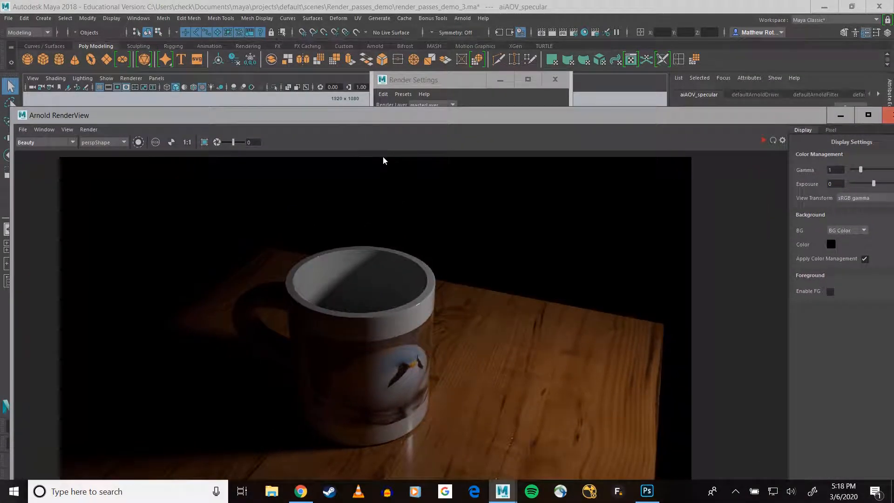
{"action": "left_click", "coordinate": [408, 79]}
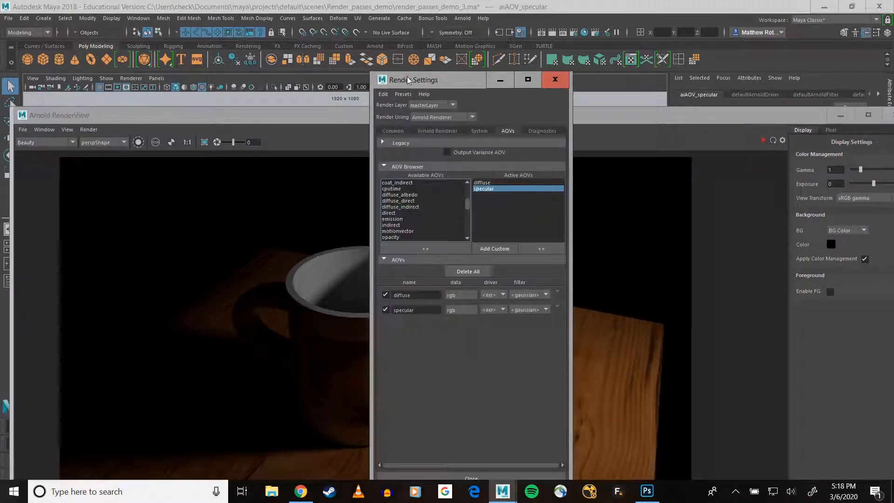
{"action": "left_click", "coordinate": [584, 33]}
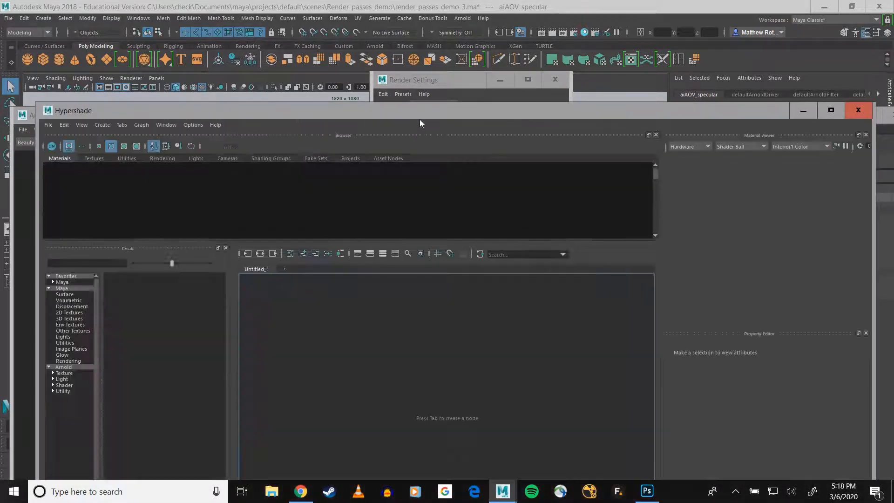
{"action": "left_click_drag", "start_coordinate": [411, 114], "coordinate": [398, 21]}
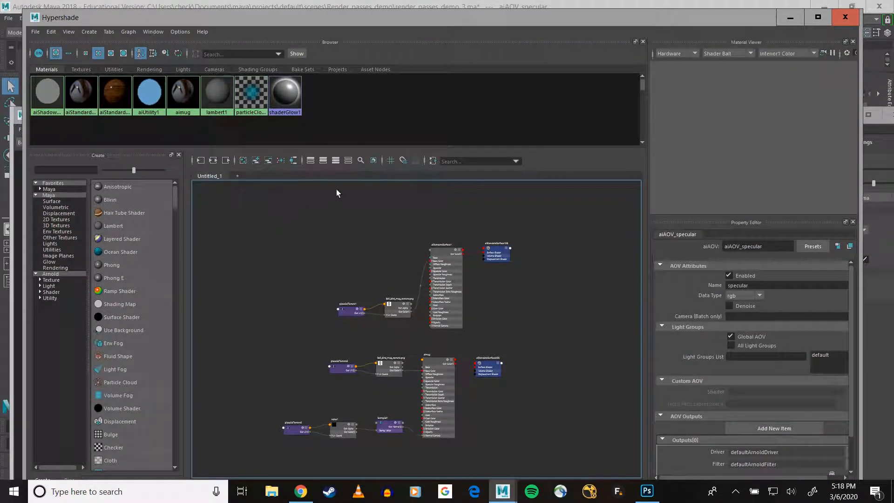
{"action": "left_click", "coordinate": [185, 96]}
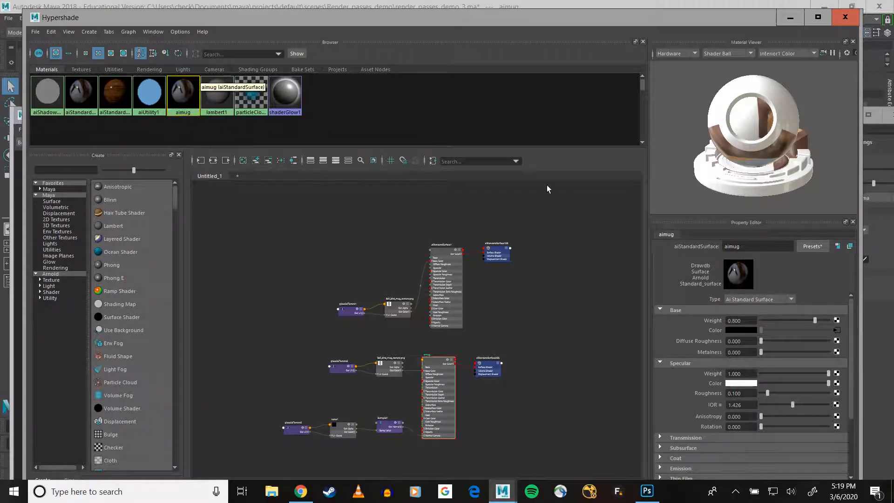
{"action": "left_click_drag", "start_coordinate": [483, 21], "coordinate": [482, 13]}
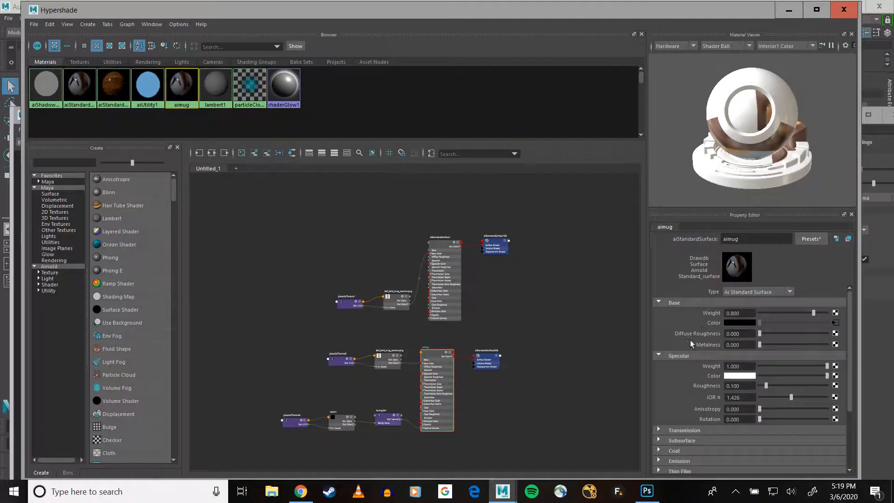
Step: In the aimug material's AOVs attributes, set ID 1 AOV to ID1 and make its ID 1 color blue
{"action": "scroll", "coordinate": [694, 344], "scroll_direction": "down", "scroll_amount": 3}
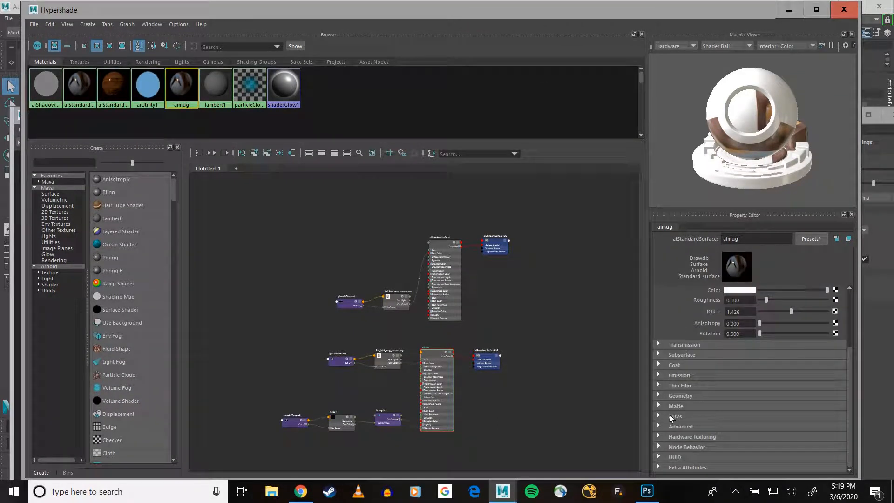
{"action": "left_click", "coordinate": [672, 416]}
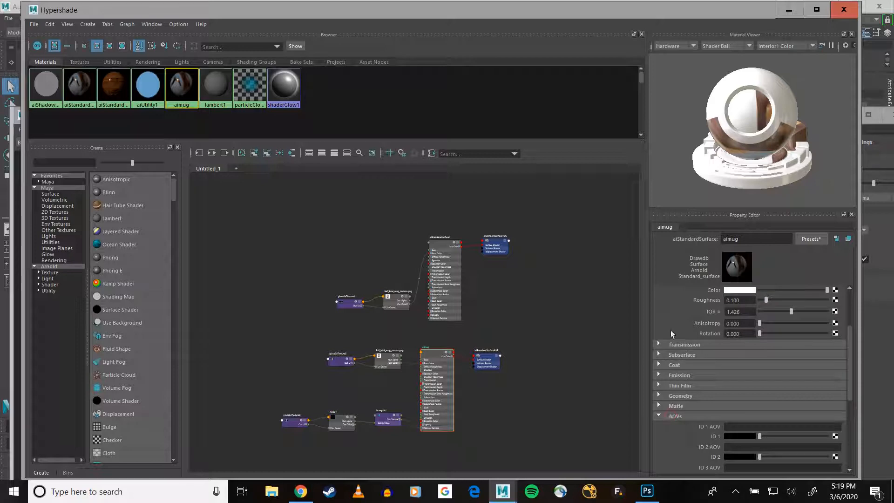
{"action": "scroll", "coordinate": [673, 312], "scroll_direction": "down", "scroll_amount": 3}
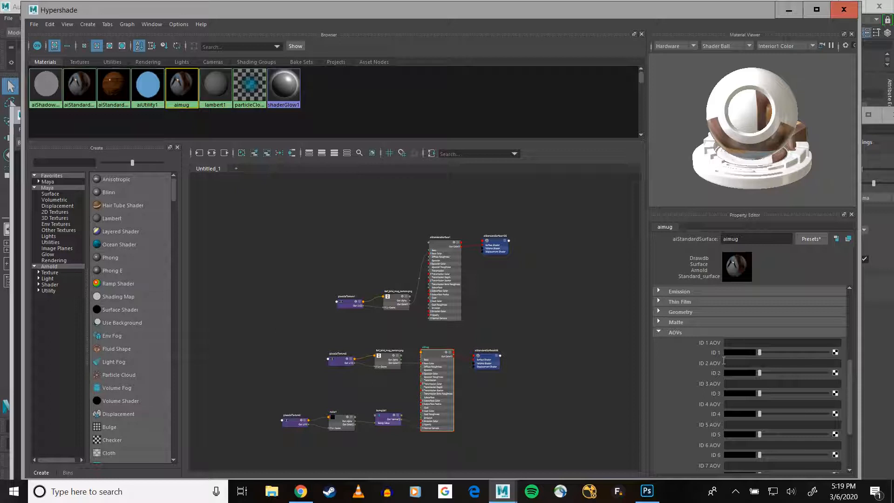
{"action": "left_click", "coordinate": [738, 343]}
{"action": "type", "text": "ID1"}
{"action": "left_click", "coordinate": [730, 353]}
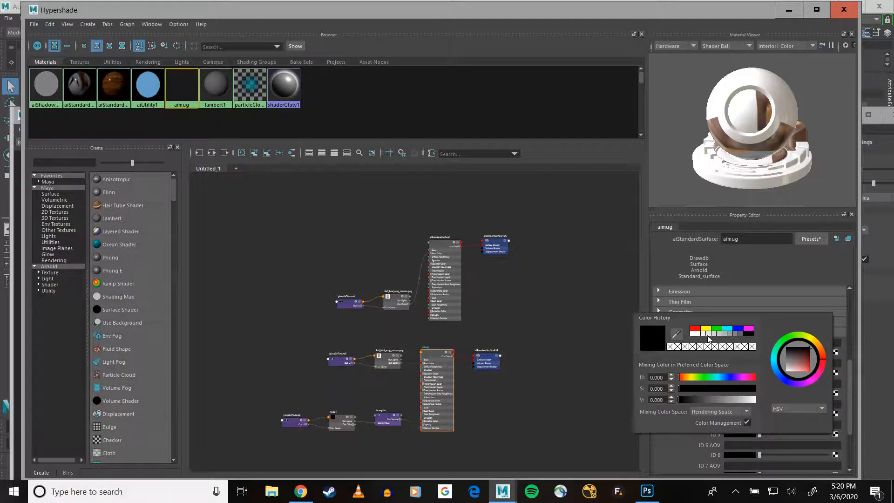
{"action": "left_click", "coordinate": [737, 331]}
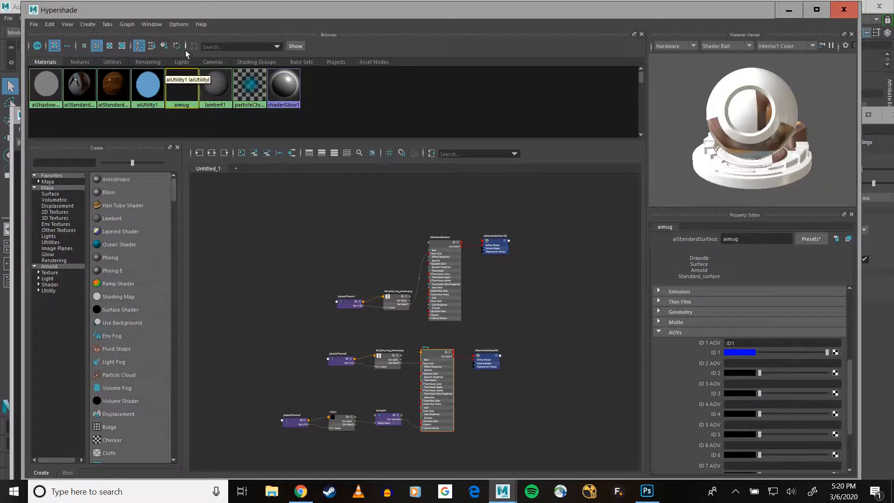
Step: Maximize the Arnold RenderView, refresh the render, abort it early, and check the pass list for ID1
{"action": "left_click_drag", "start_coordinate": [178, 8], "coordinate": [200, 138]}
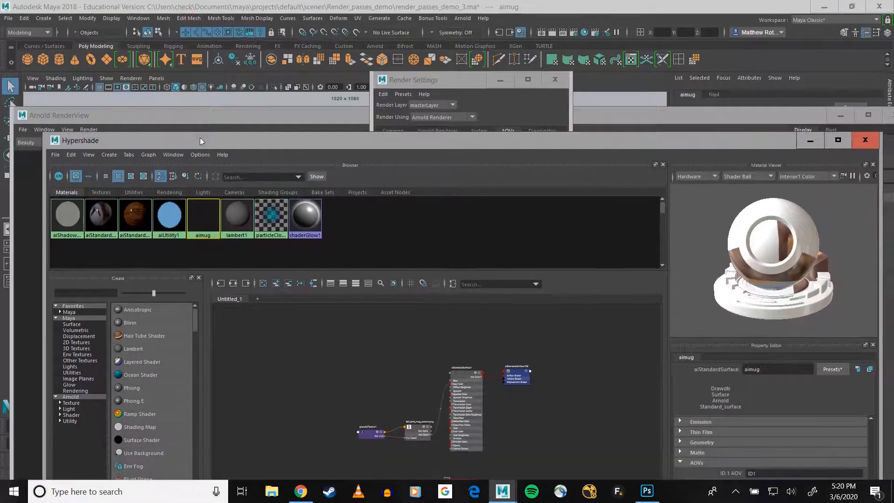
{"action": "double_click", "coordinate": [149, 116]}
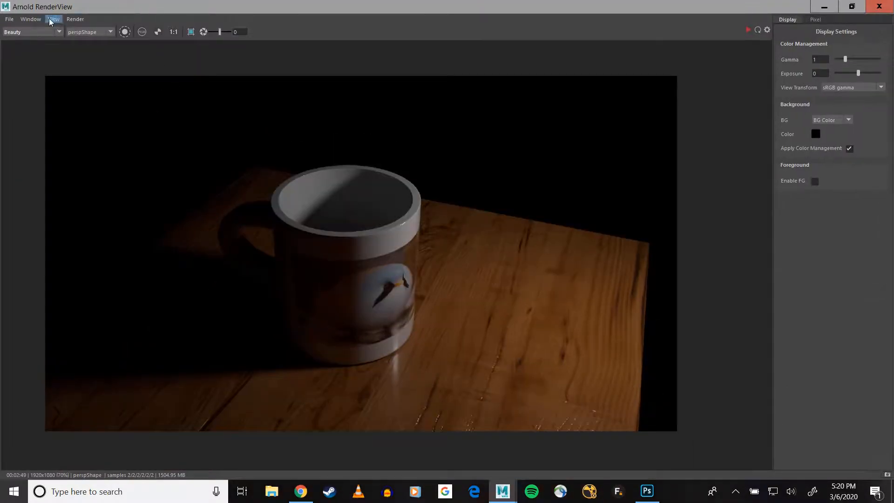
{"action": "left_click", "coordinate": [9, 20]}
{"action": "mouse_move", "coordinate": [75, 19]}
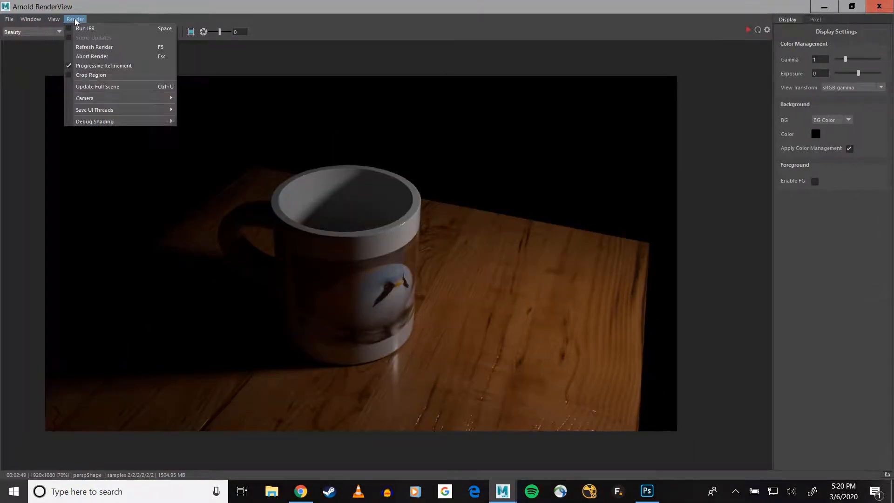
{"action": "left_click", "coordinate": [94, 47]}
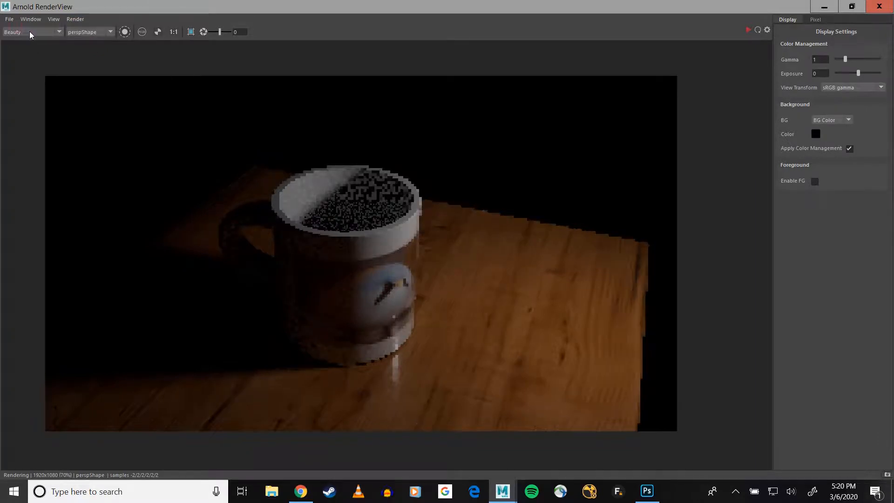
{"action": "left_click", "coordinate": [75, 19]}
{"action": "left_click", "coordinate": [96, 53]}
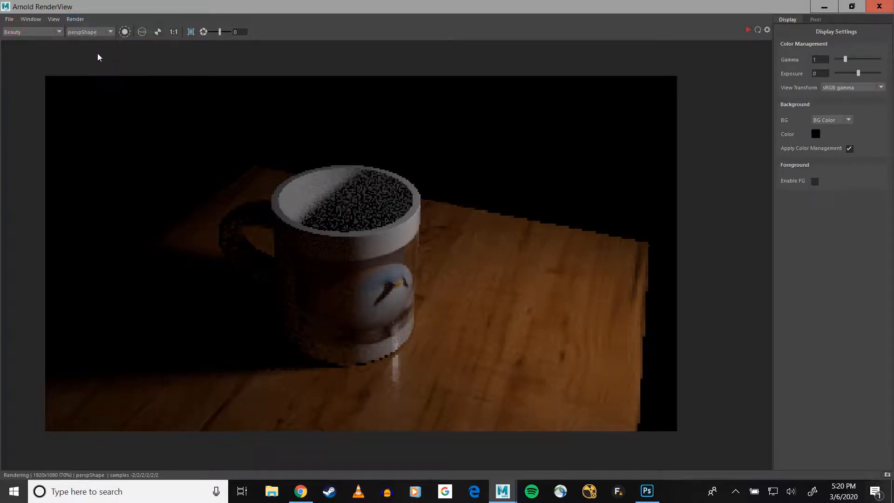
{"action": "left_click", "coordinate": [39, 31]}
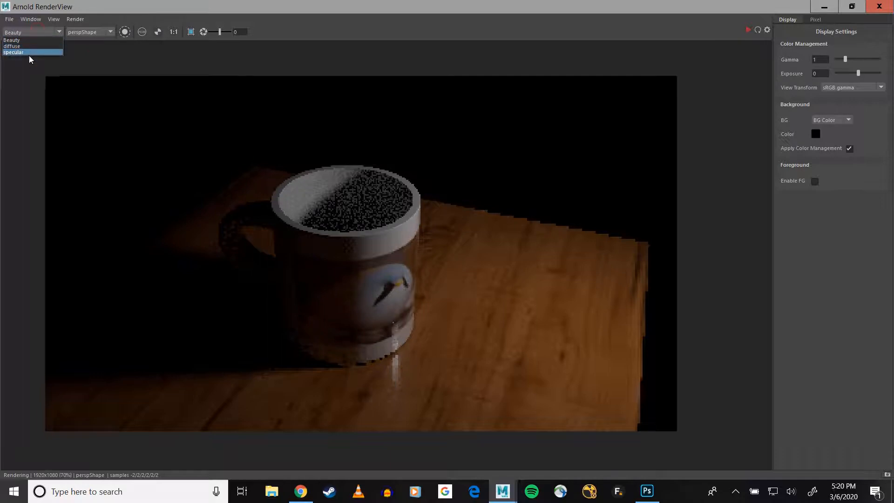
{"action": "left_click", "coordinate": [202, 7]}
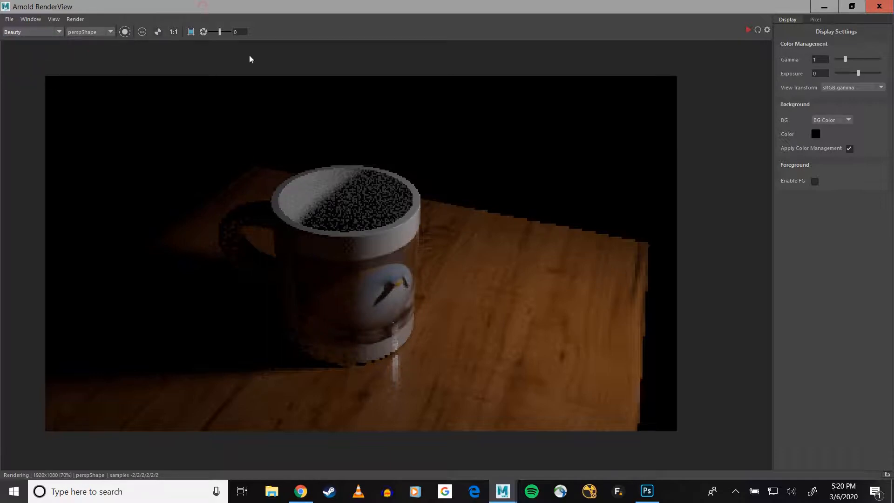
Step: Return to the Render Settings and create a custom AOV named ID1
{"action": "left_click_drag", "start_coordinate": [297, 9], "coordinate": [273, 121]}
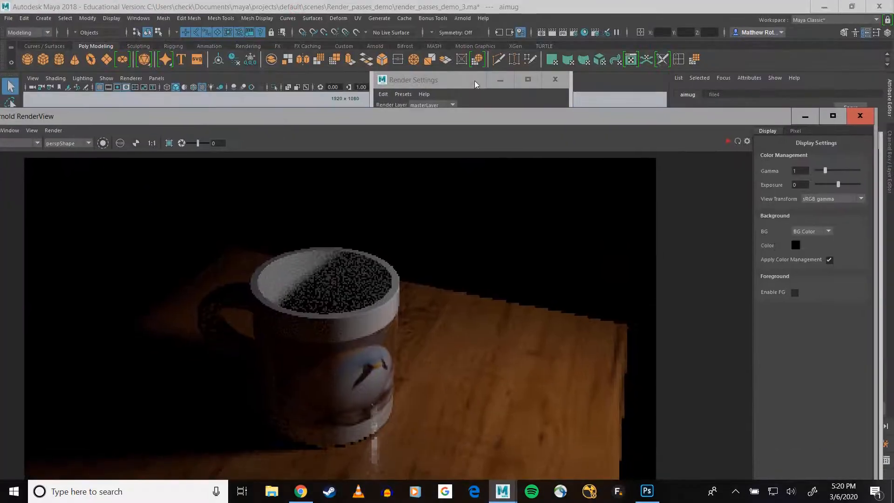
{"action": "left_click", "coordinate": [474, 80]}
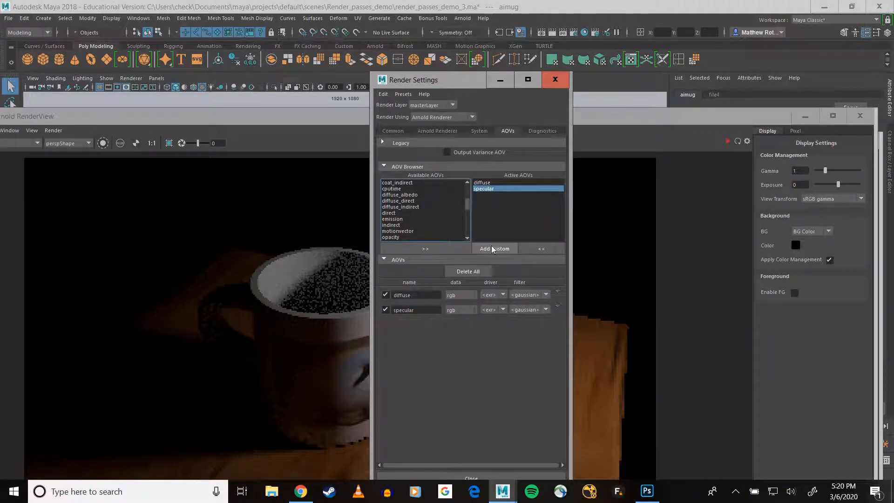
{"action": "scroll", "coordinate": [446, 212], "scroll_direction": "up", "scroll_amount": 4}
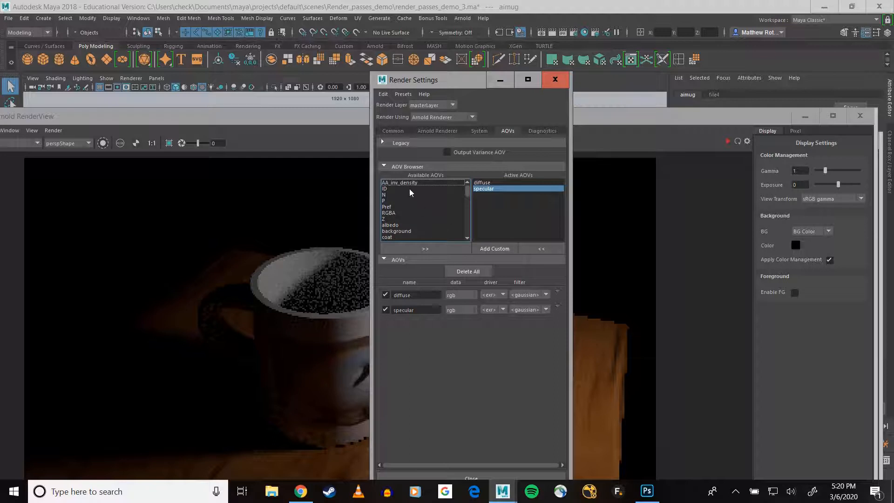
{"action": "scroll", "coordinate": [393, 191], "scroll_direction": "down", "scroll_amount": 1}
{"action": "scroll", "coordinate": [392, 190], "scroll_direction": "up", "scroll_amount": 1}
{"action": "scroll", "coordinate": [401, 233], "scroll_direction": "down", "scroll_amount": 10}
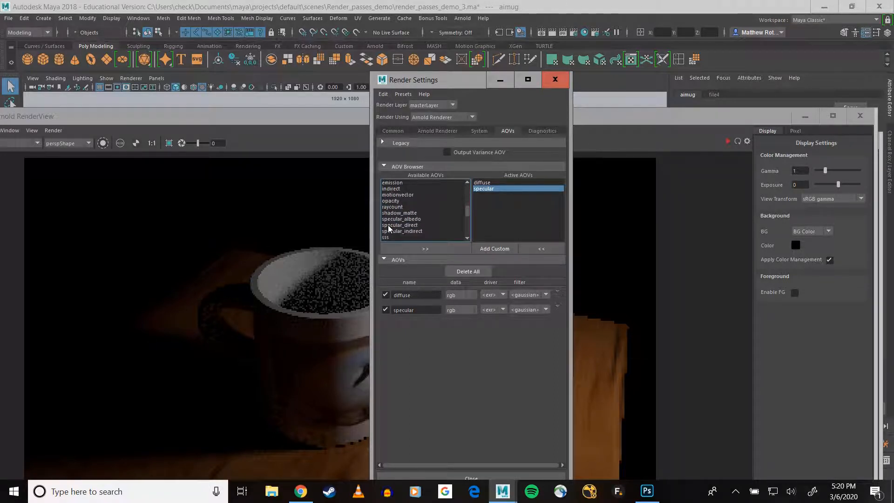
{"action": "scroll", "coordinate": [396, 223], "scroll_direction": "up", "scroll_amount": 6}
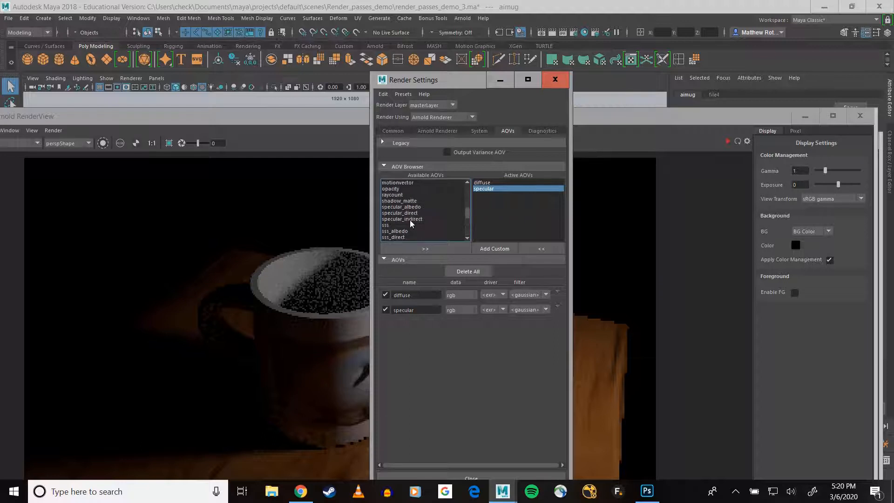
{"action": "scroll", "coordinate": [410, 222], "scroll_direction": "up", "scroll_amount": 3}
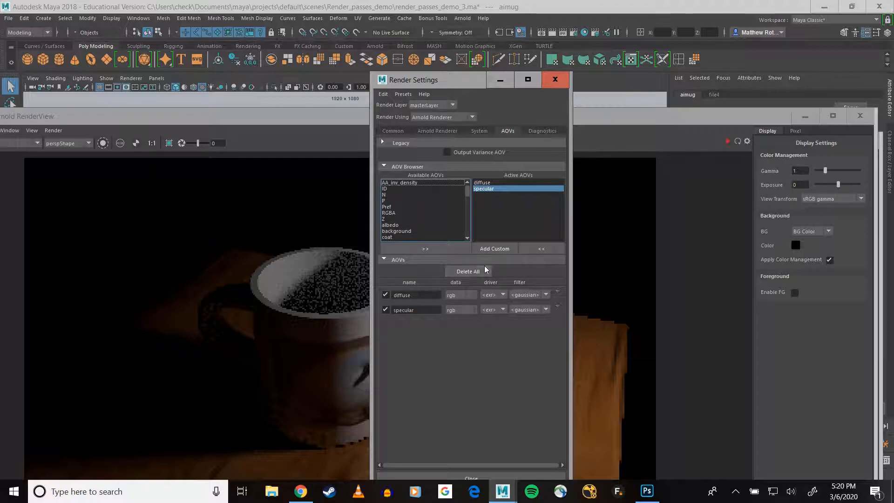
{"action": "left_click", "coordinate": [496, 250]}
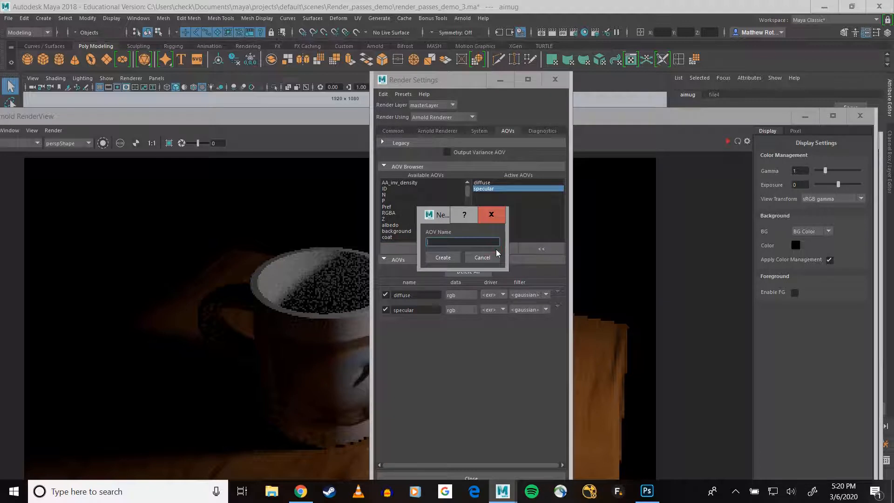
{"action": "type", "text": "ID1"}
{"action": "left_click", "coordinate": [443, 257]}
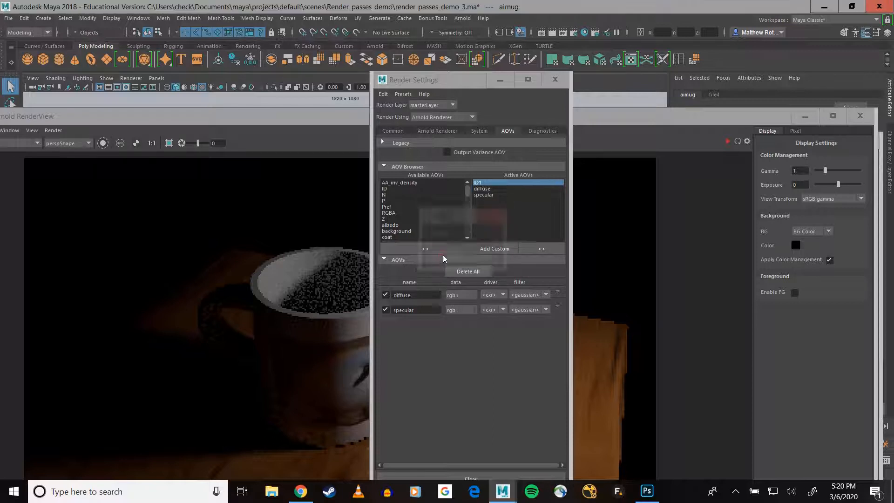
Step: Bring the Arnold RenderView forward, refresh the render with the new AOV, and abort it after the coarse passes
{"action": "double_click", "coordinate": [70, 117]}
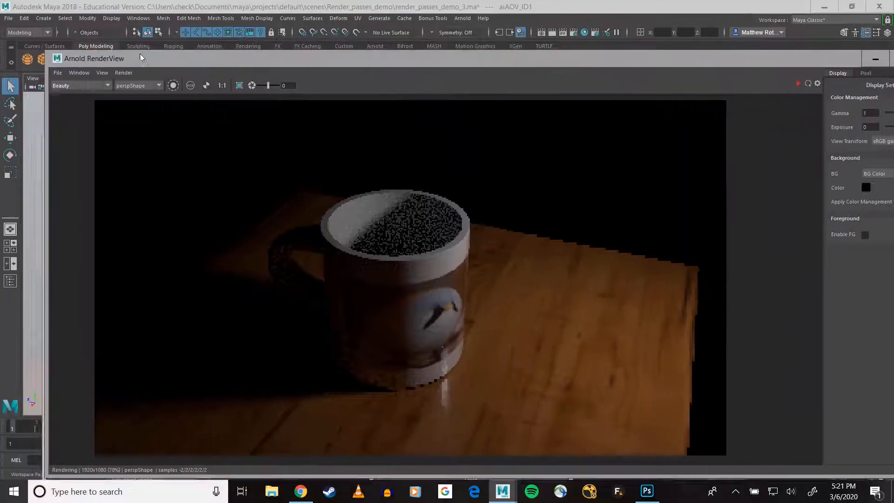
{"action": "left_click", "coordinate": [110, 68]}
{"action": "left_click", "coordinate": [119, 98]}
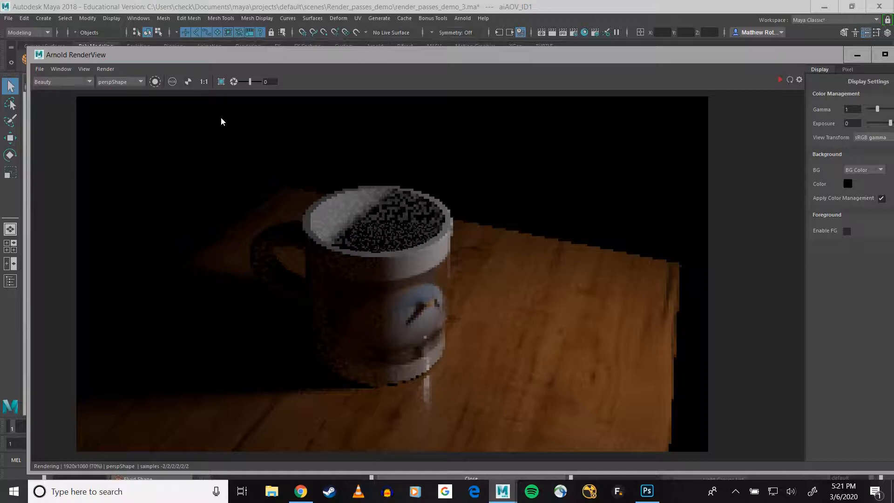
{"action": "left_click", "coordinate": [106, 69]}
{"action": "left_click", "coordinate": [125, 109]}
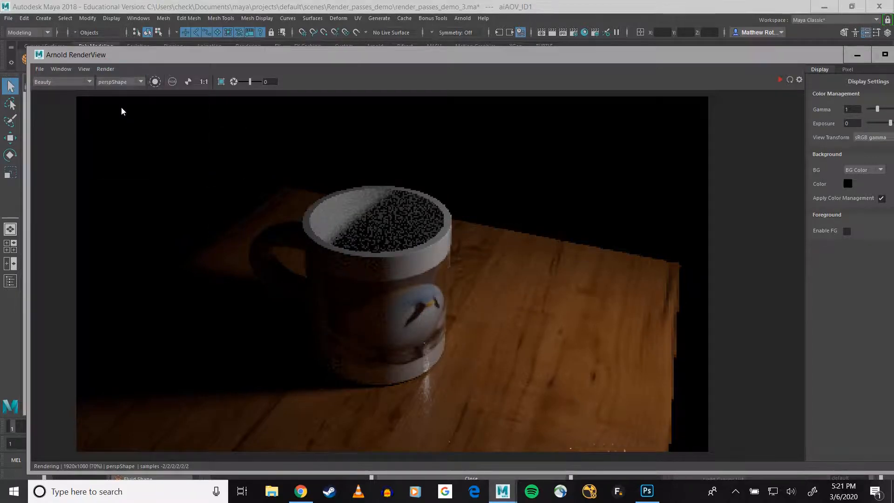
Step: Switch the displayed pass in the Arnold RenderView from Beauty to ID1
{"action": "left_click", "coordinate": [40, 70]}
{"action": "left_click", "coordinate": [65, 55]}
{"action": "left_click", "coordinate": [49, 80]}
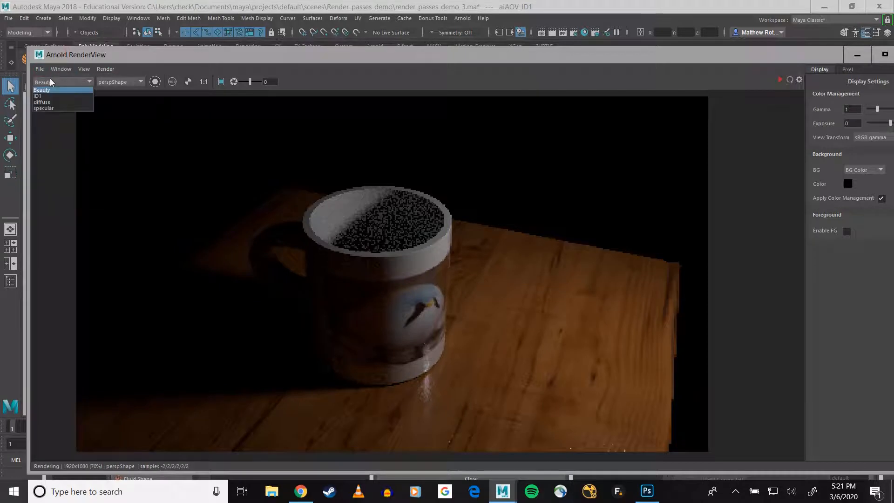
{"action": "left_click", "coordinate": [53, 97]}
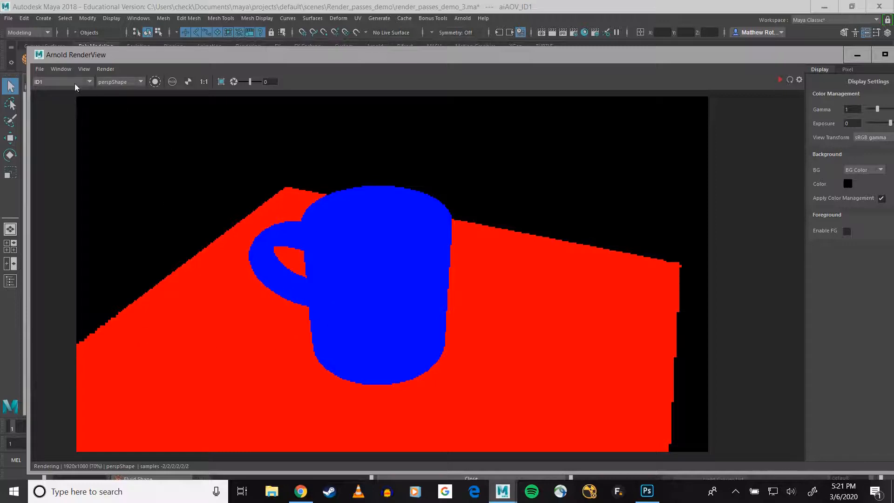
Step: Check the available passes in the Arnold RenderView, and add coat to the active AOVs in the Render Settings
{"action": "left_click", "coordinate": [61, 82]}
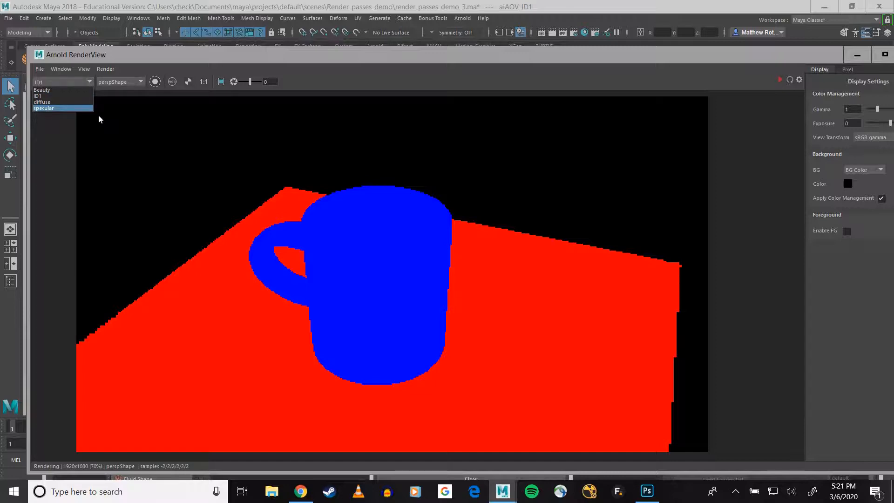
{"action": "left_click", "coordinate": [224, 60]}
{"action": "left_click_drag", "start_coordinate": [364, 58], "coordinate": [345, 109]}
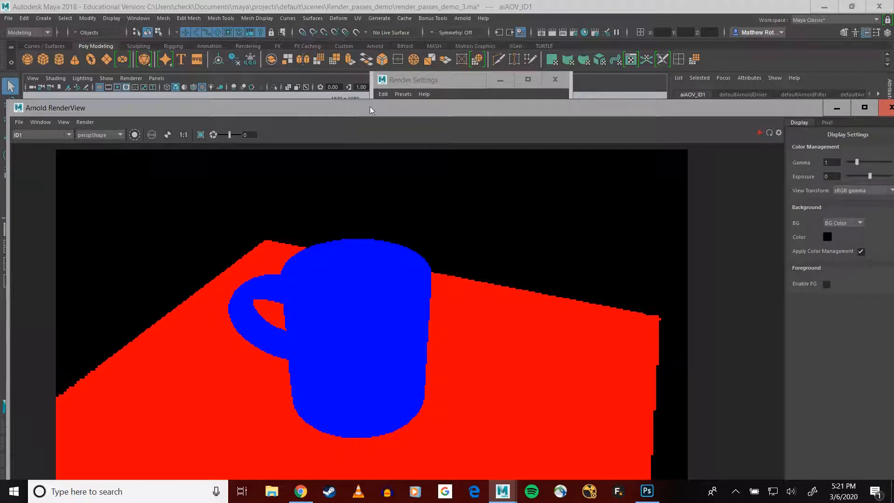
{"action": "left_click", "coordinate": [418, 81]}
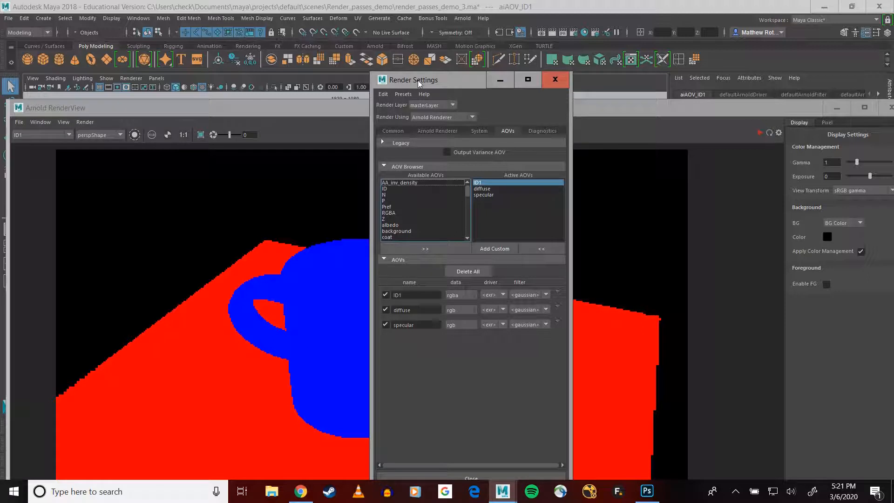
{"action": "scroll", "coordinate": [435, 205], "scroll_direction": "down", "scroll_amount": 2}
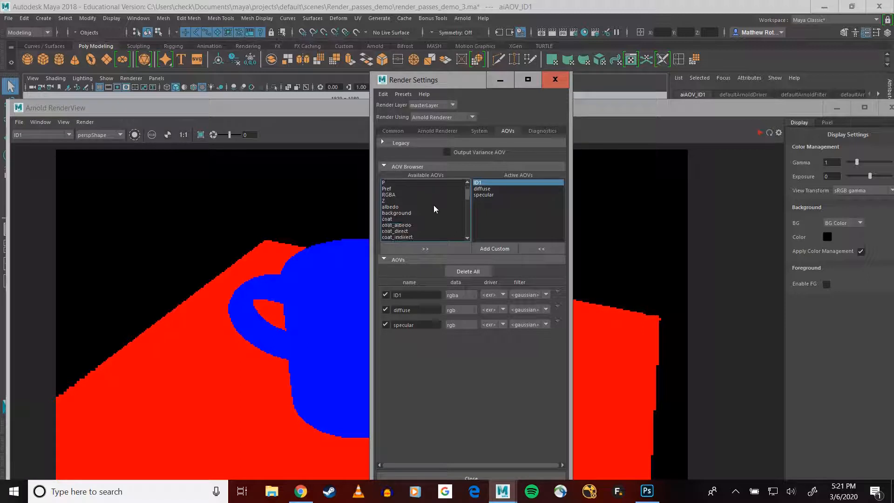
{"action": "left_click", "coordinate": [397, 201]}
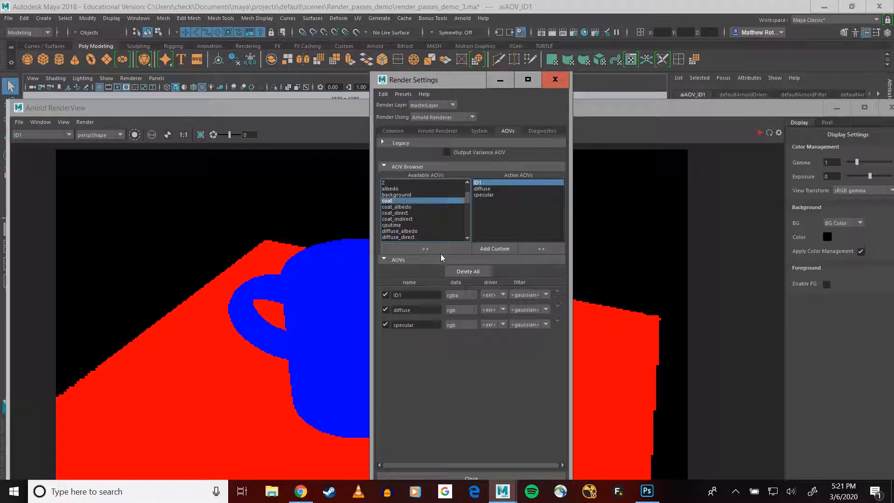
{"action": "left_click", "coordinate": [433, 248]}
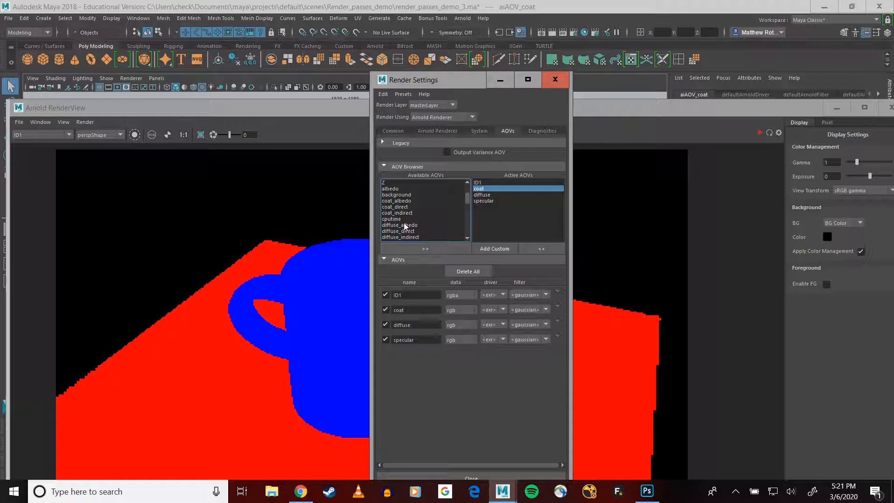
Step: Add diffuse_albedo, diffuse_direct and diffuse_indirect to the active AOVs
{"action": "left_click", "coordinate": [405, 226]}
{"action": "left_click", "coordinate": [424, 248]}
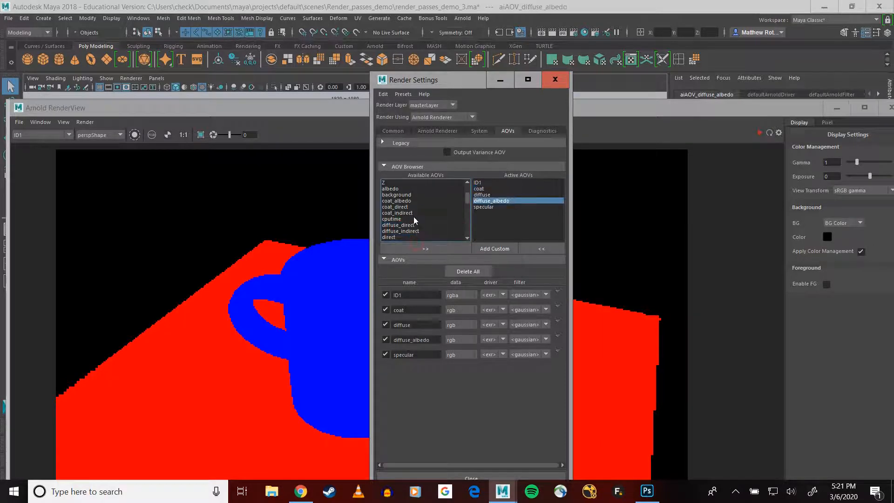
{"action": "left_click", "coordinate": [398, 232]}
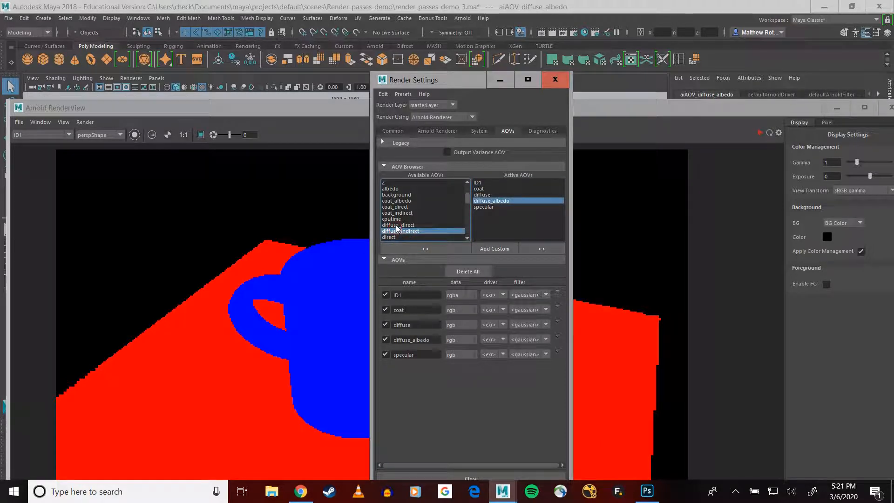
{"action": "left_click", "coordinate": [397, 225], "text": "shift"}
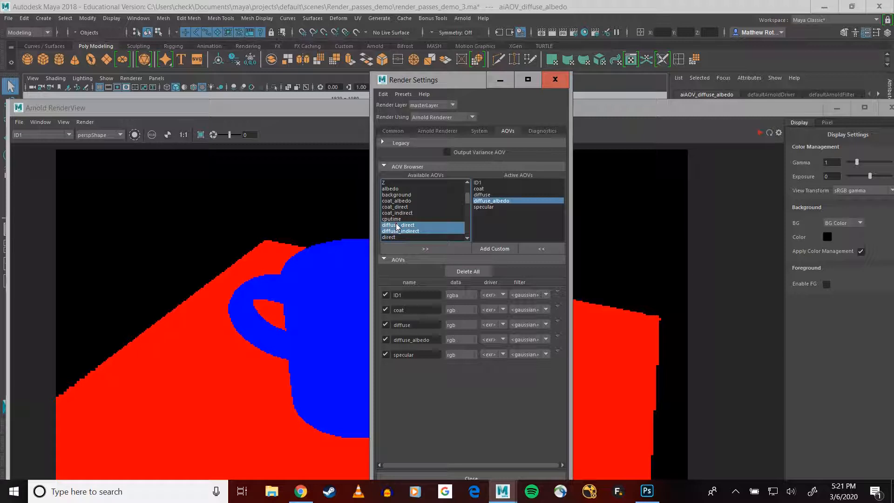
{"action": "left_click", "coordinate": [404, 247]}
Step: Look through the remaining available AOVs and add specular_direct and specular_indirect to the active ones
{"action": "scroll", "coordinate": [418, 224], "scroll_direction": "down", "scroll_amount": 2}
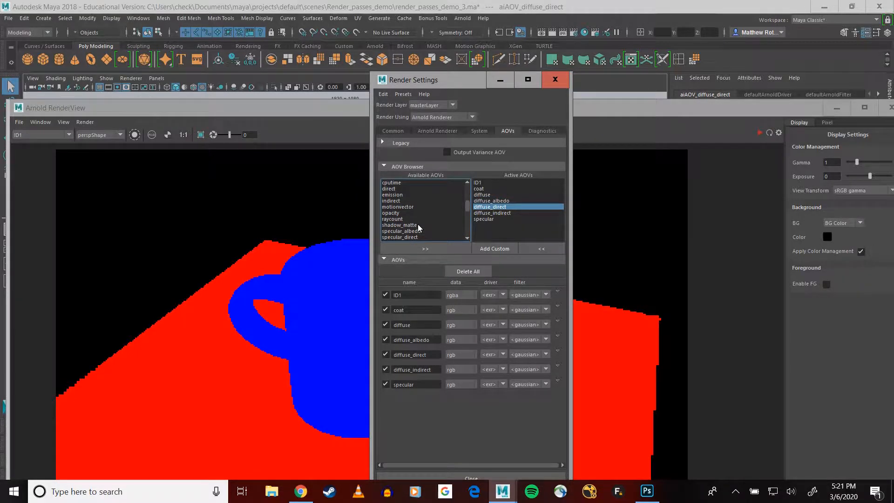
{"action": "scroll", "coordinate": [418, 225], "scroll_direction": "down", "scroll_amount": 2}
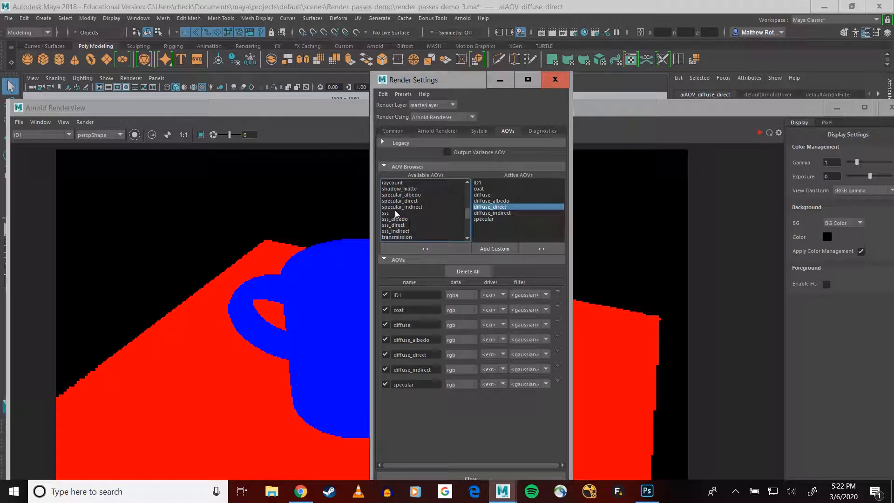
{"action": "scroll", "coordinate": [395, 211], "scroll_direction": "down", "scroll_amount": 1}
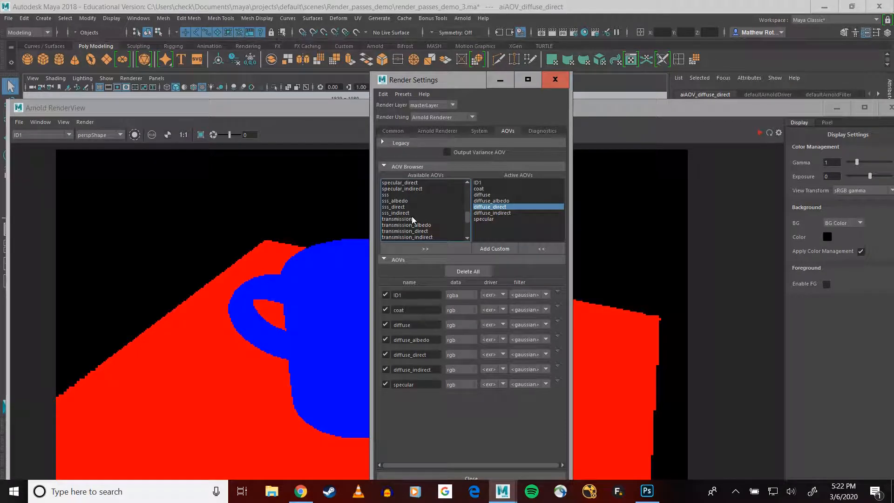
{"action": "scroll", "coordinate": [412, 216], "scroll_direction": "down", "scroll_amount": 2}
{"action": "scroll", "coordinate": [425, 216], "scroll_direction": "down", "scroll_amount": 2}
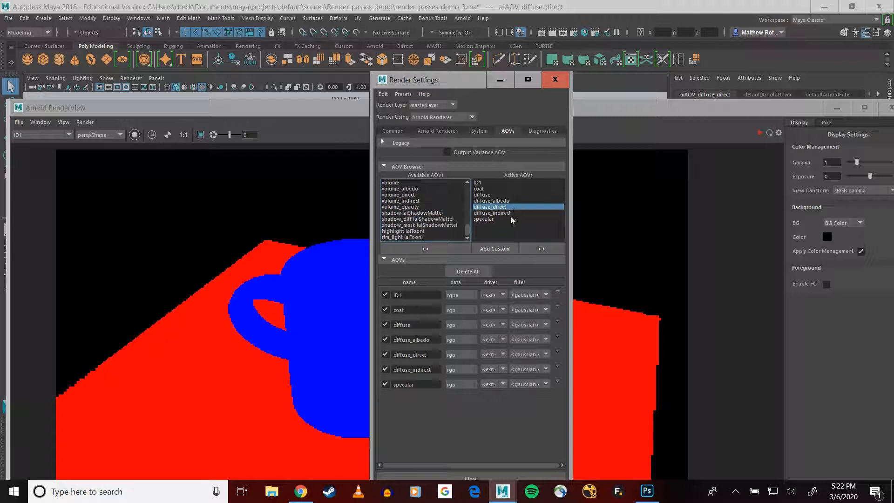
{"action": "scroll", "coordinate": [389, 216], "scroll_direction": "up", "scroll_amount": 5}
{"action": "left_click", "coordinate": [419, 214]}
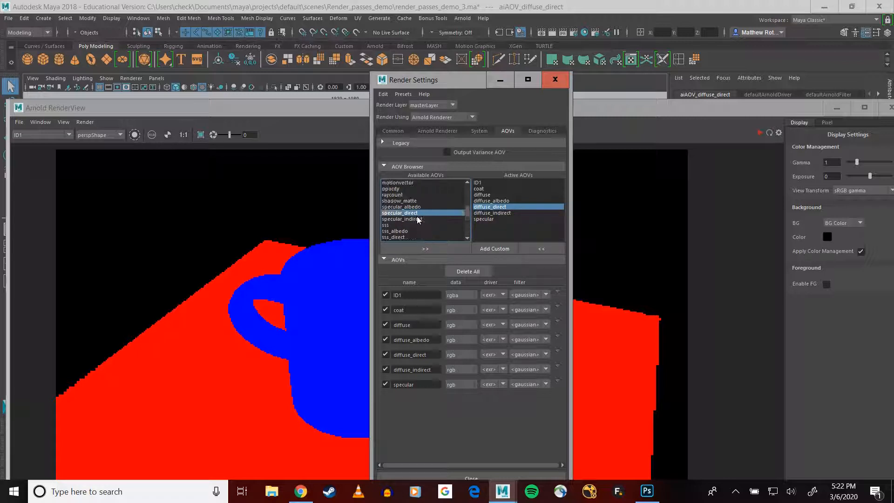
{"action": "left_click", "coordinate": [418, 218], "text": "shift"}
{"action": "left_click", "coordinate": [425, 249]}
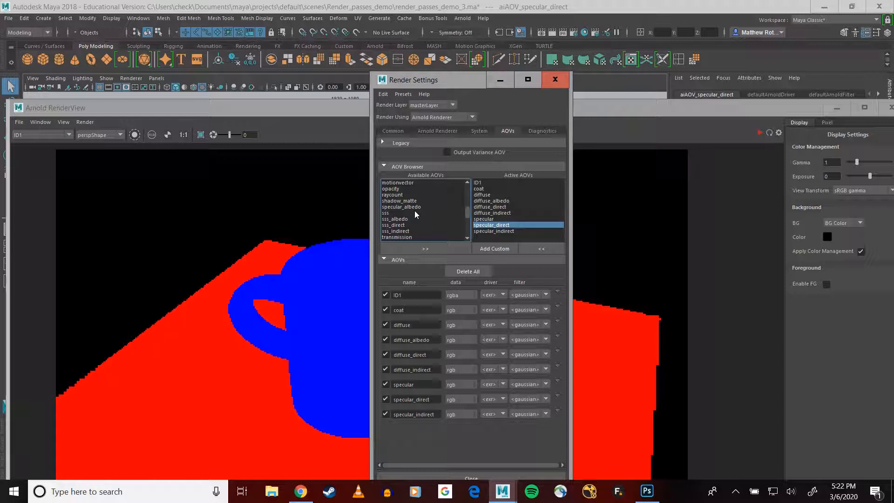
Step: Bring the Arnold RenderView forward and switch its displayed pass from ID1 to Beauty
{"action": "left_click", "coordinate": [102, 114]}
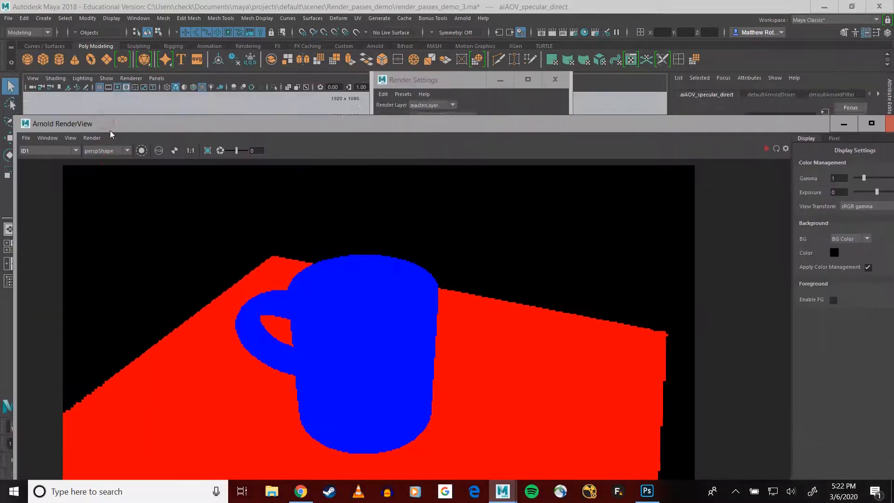
{"action": "left_click_drag", "start_coordinate": [109, 130], "coordinate": [104, 23]}
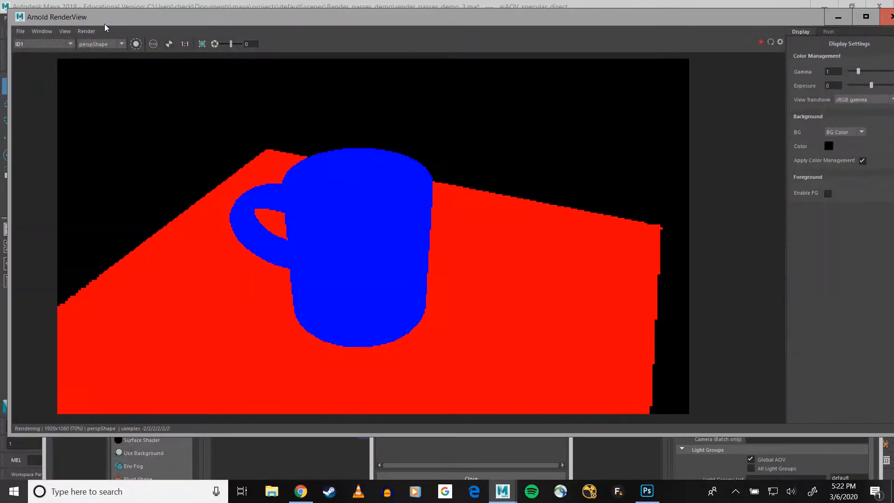
{"action": "left_click", "coordinate": [45, 43]}
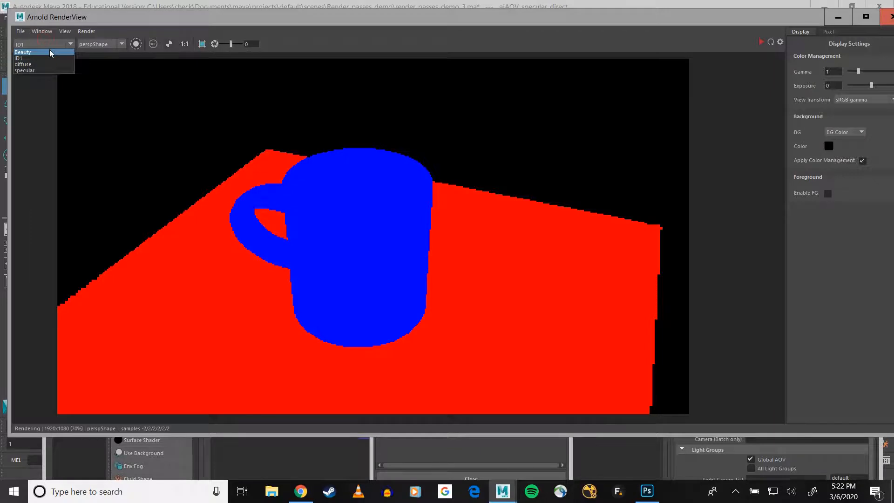
{"action": "left_click", "coordinate": [49, 50]}
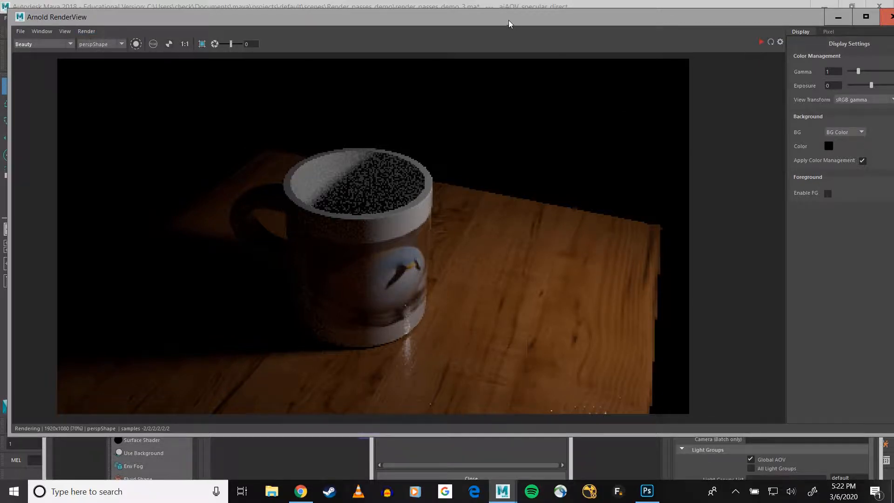
Step: Set the render image size to the HD_540 preset in the common Render Settings
{"action": "left_click_drag", "start_coordinate": [509, 20], "coordinate": [508, 63]}
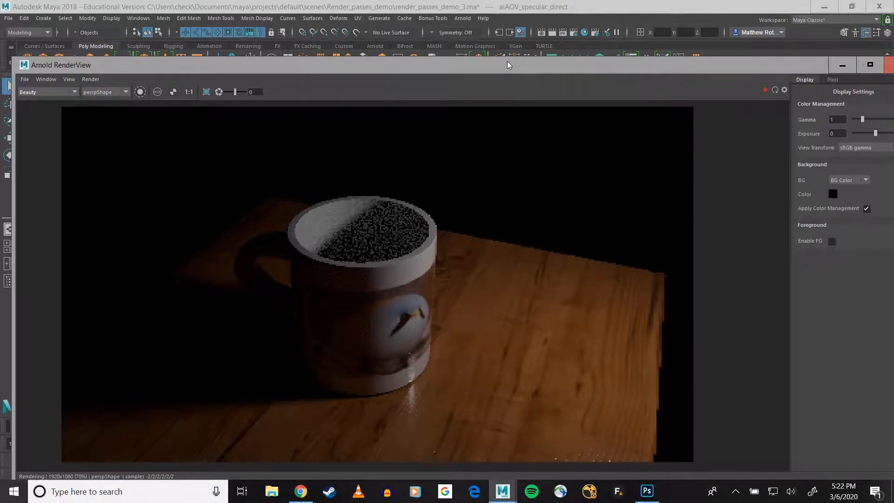
{"action": "left_click", "coordinate": [573, 33]}
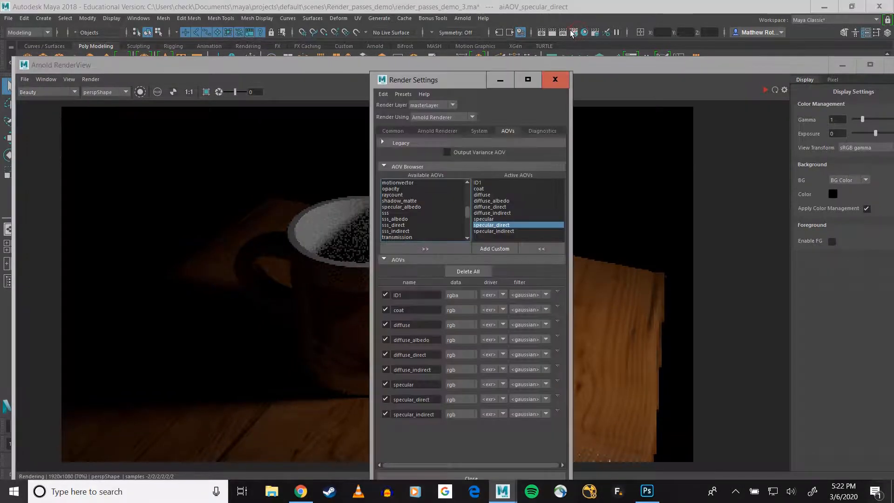
{"action": "left_click", "coordinate": [385, 130]}
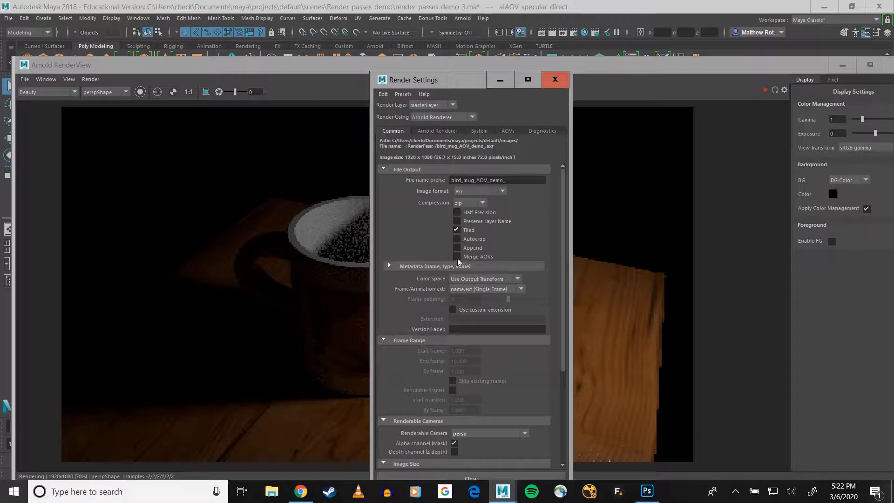
{"action": "scroll", "coordinate": [425, 295], "scroll_direction": "down", "scroll_amount": 8}
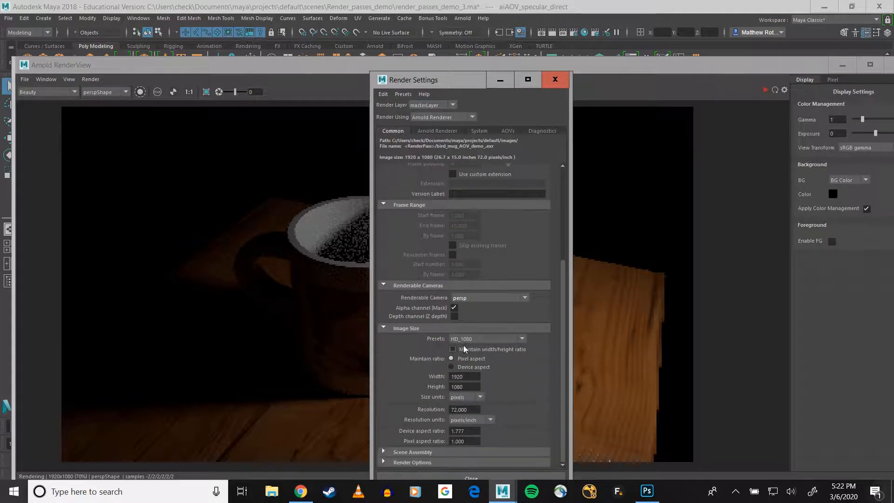
{"action": "left_click", "coordinate": [479, 339]}
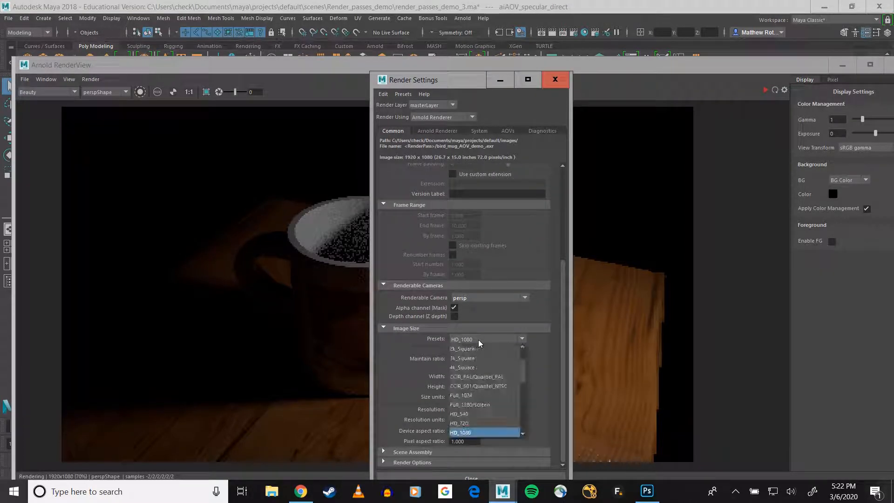
{"action": "left_click", "coordinate": [468, 414]}
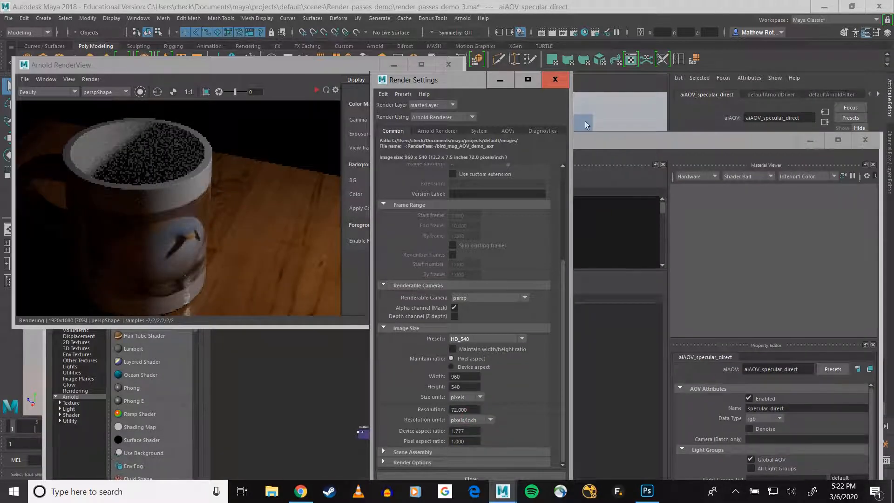
Step: Bring the Arnold RenderView forward, enlarge its window and reframe the mug render inside it
{"action": "left_click", "coordinate": [288, 67]}
{"action": "left_click_drag", "start_coordinate": [288, 68], "coordinate": [323, 52]}
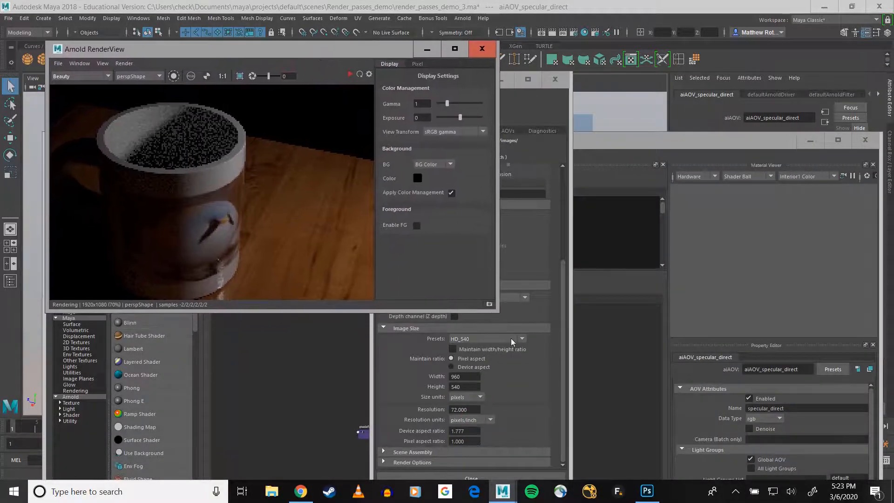
{"action": "left_click_drag", "start_coordinate": [507, 319], "coordinate": [815, 468]}
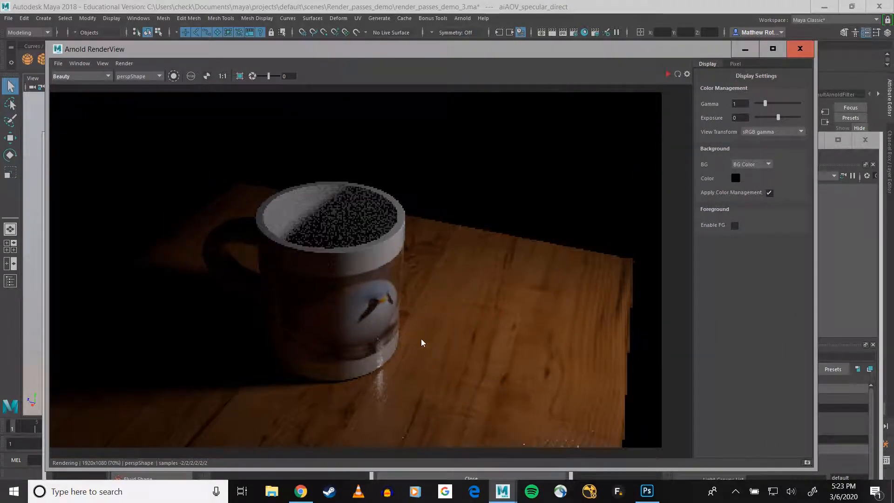
{"action": "middle_click_drag", "start_coordinate": [421, 339], "coordinate": [379, 261]}
{"action": "scroll", "coordinate": [451, 328], "scroll_direction": "down", "scroll_amount": 2}
{"action": "scroll", "coordinate": [376, 288], "scroll_direction": "up", "scroll_amount": 2}
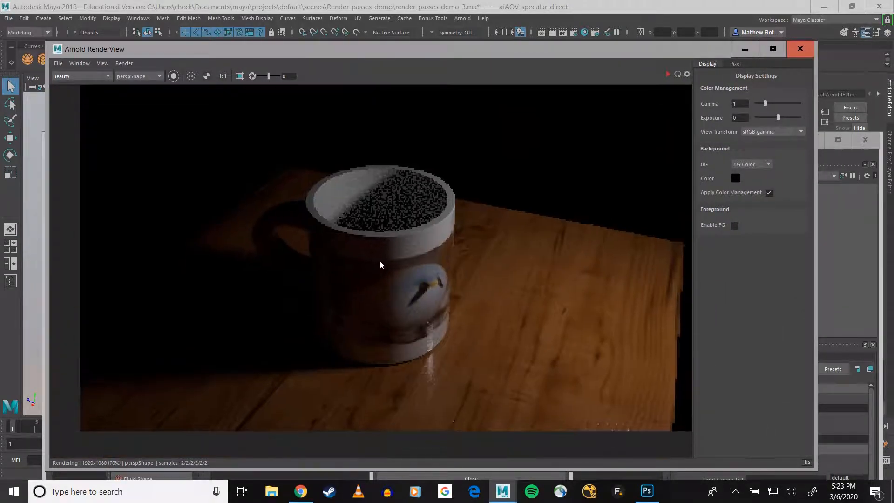
Step: Turn on Save Final Images in the Arnold RenderView, and restart the render by aborting and refreshing it
{"action": "left_click", "coordinate": [58, 63]}
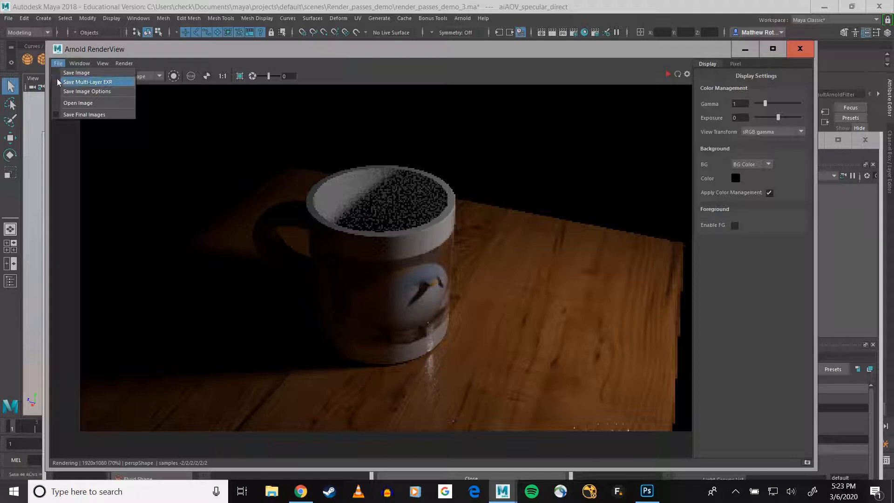
{"action": "left_click", "coordinate": [77, 114]}
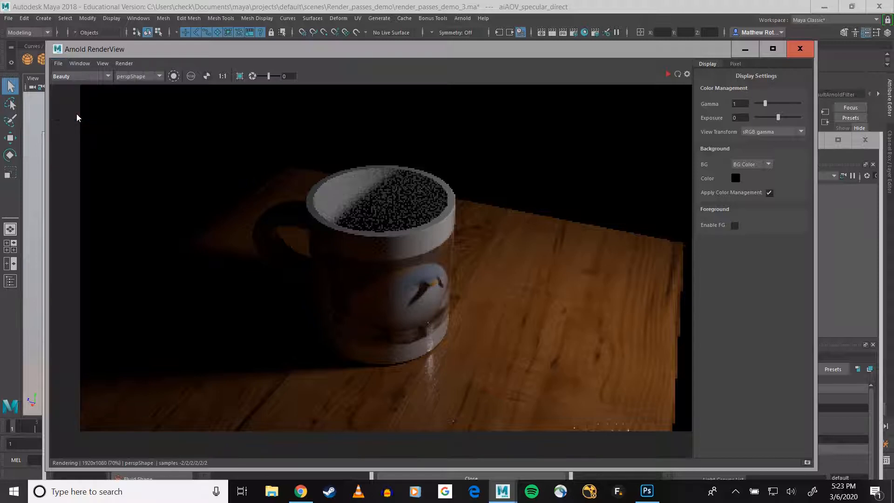
{"action": "left_click", "coordinate": [130, 65]}
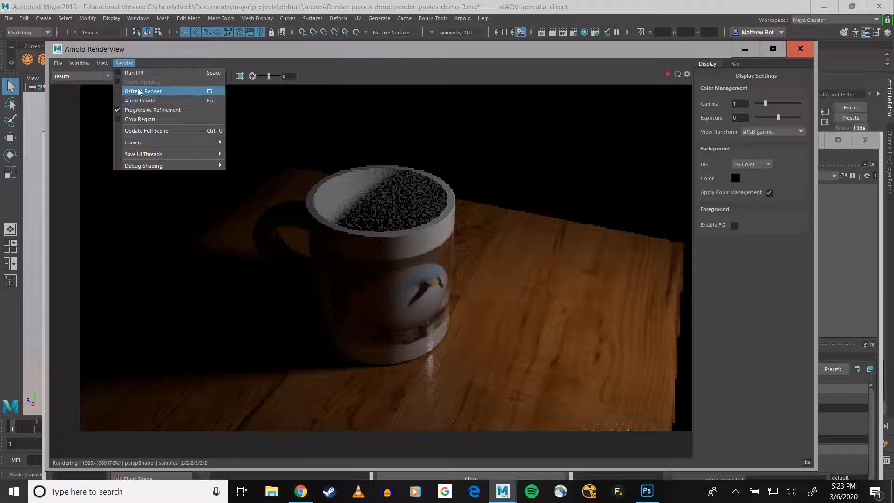
{"action": "left_click", "coordinate": [127, 99]}
{"action": "left_click", "coordinate": [123, 63]}
{"action": "left_click", "coordinate": [136, 91]}
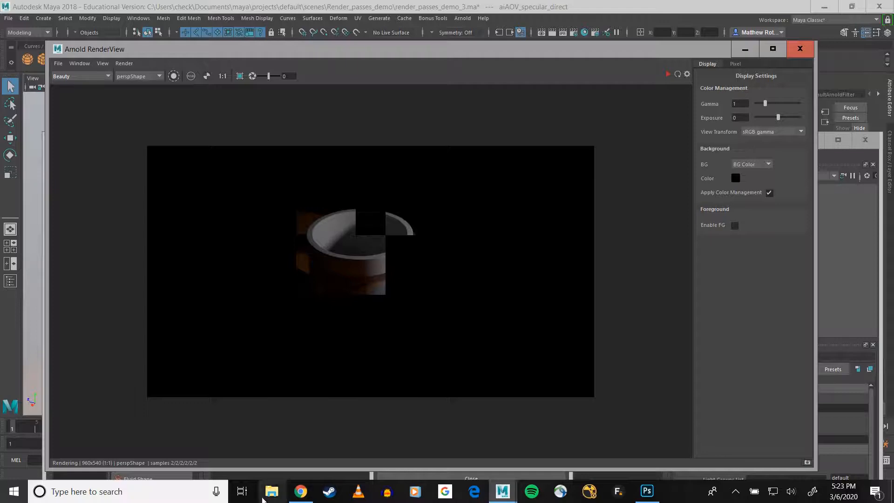
Step: Switch to File Explorer and open the tmp folder inside the Maya project's images folder
{"action": "left_click", "coordinate": [276, 492]}
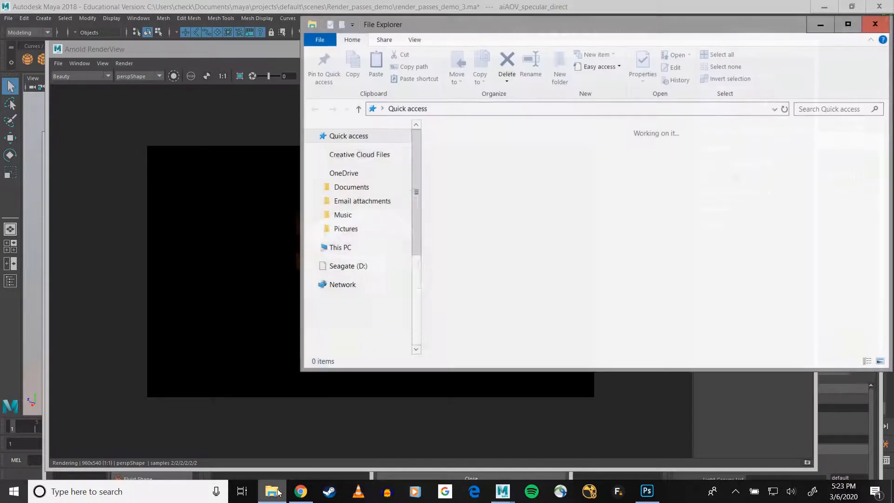
{"action": "left_click", "coordinate": [345, 317]}
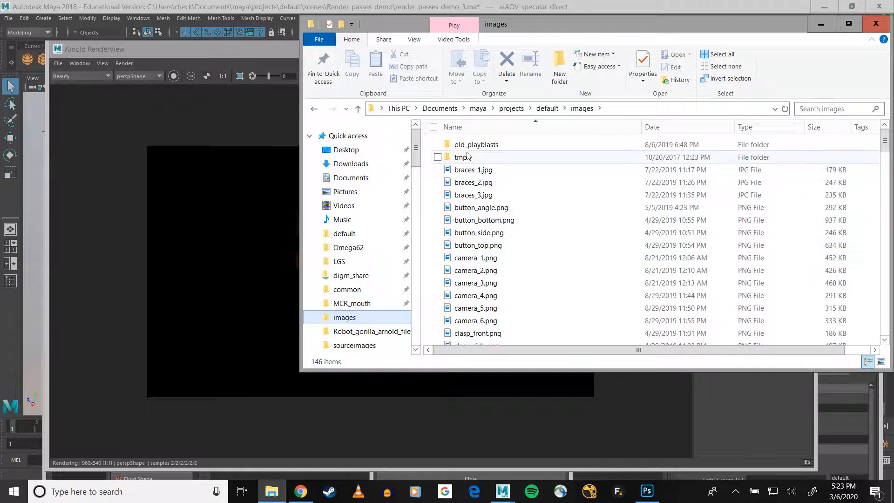
{"action": "double_click", "coordinate": [462, 157]}
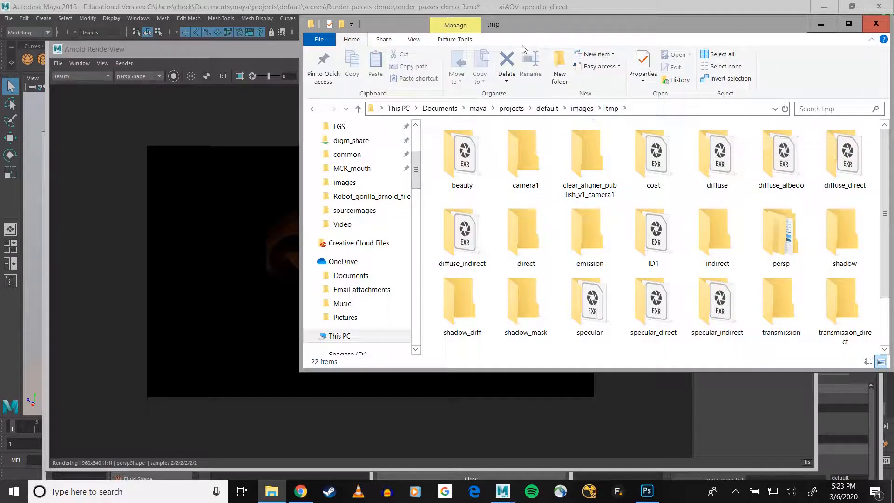
Step: Look through the AOV pass folders in tmp and move the window aside to check the progress of the Arnold render
{"action": "left_click_drag", "start_coordinate": [524, 26], "coordinate": [392, 42]}
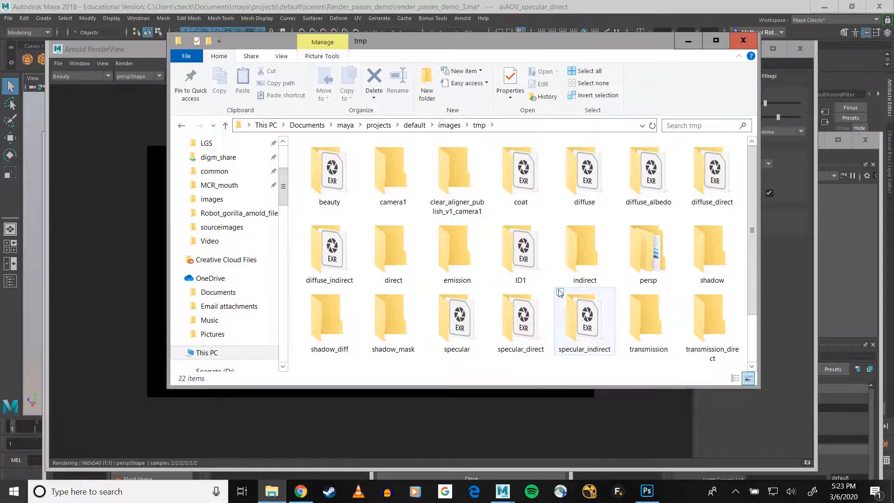
{"action": "scroll", "coordinate": [479, 279], "scroll_direction": "down", "scroll_amount": 3}
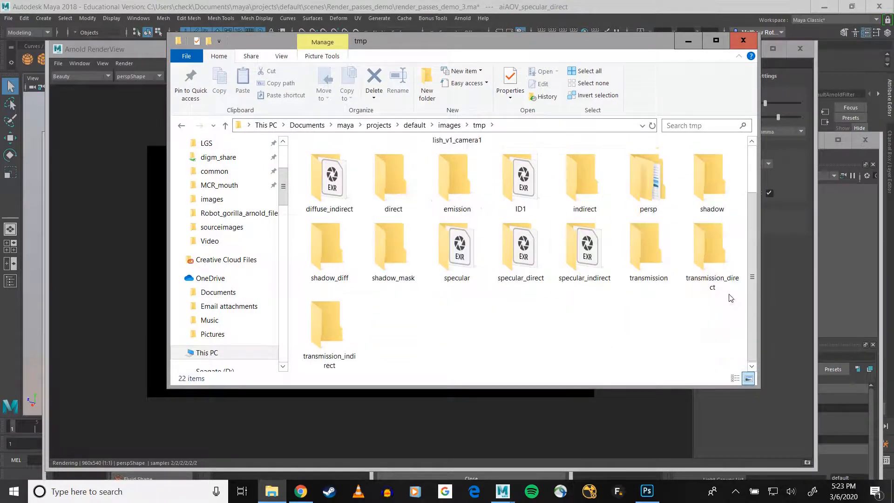
{"action": "scroll", "coordinate": [632, 308], "scroll_direction": "up", "scroll_amount": 2}
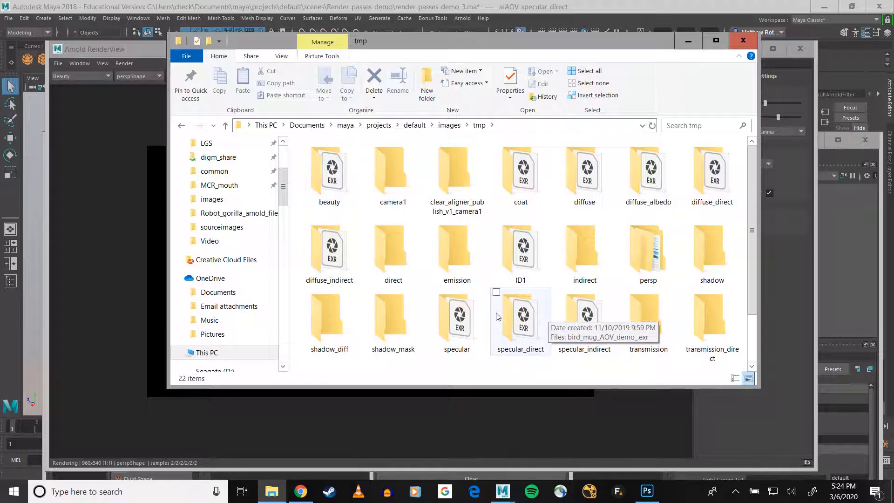
{"action": "left_click", "coordinate": [329, 184]}
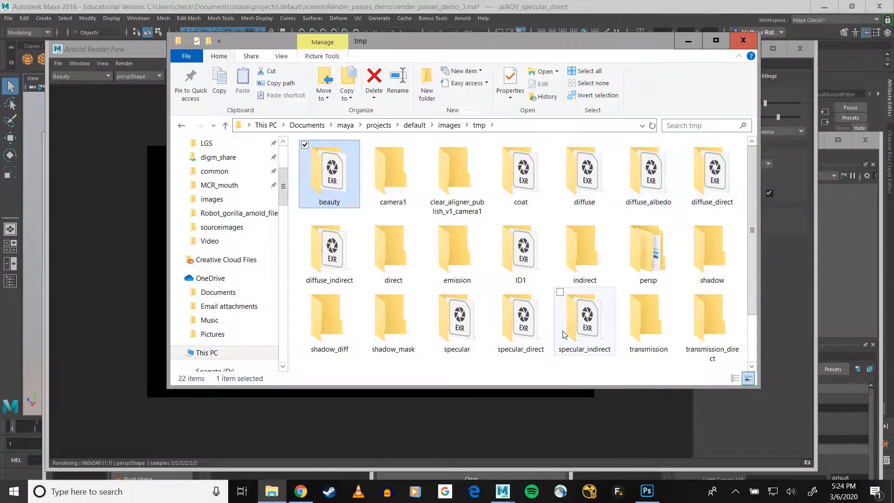
{"action": "left_click_drag", "start_coordinate": [406, 45], "coordinate": [707, 122]}
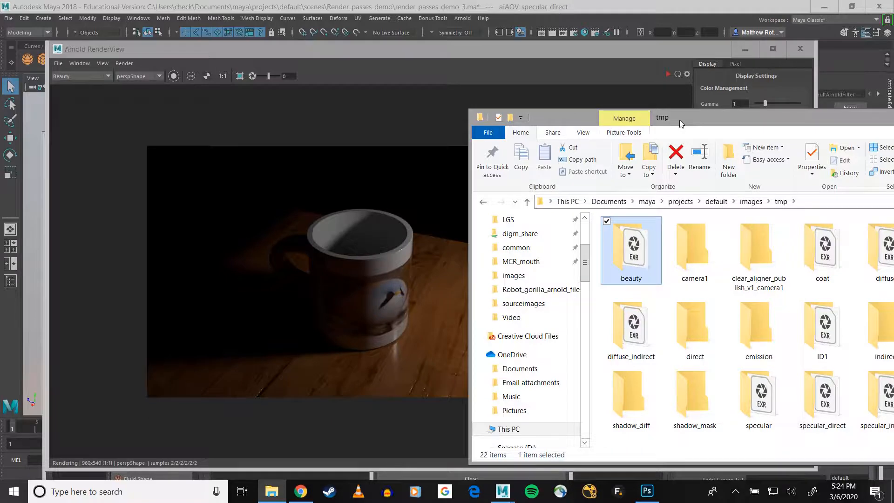
{"action": "left_click_drag", "start_coordinate": [680, 119], "coordinate": [330, 105]}
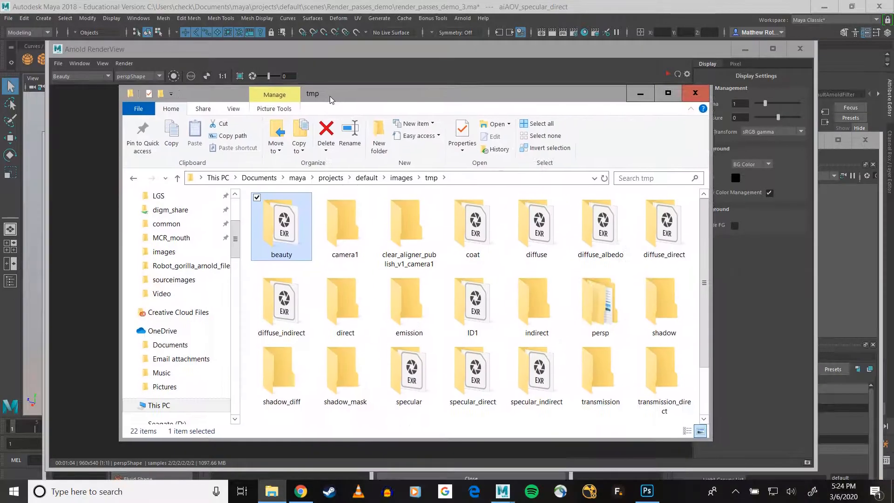
Step: Open bird_mug_AOV_demo_.exr from the diffuse folder in Photoshop, reading its alpha data as an alpha channel
{"action": "mouse_move", "coordinate": [646, 492]}
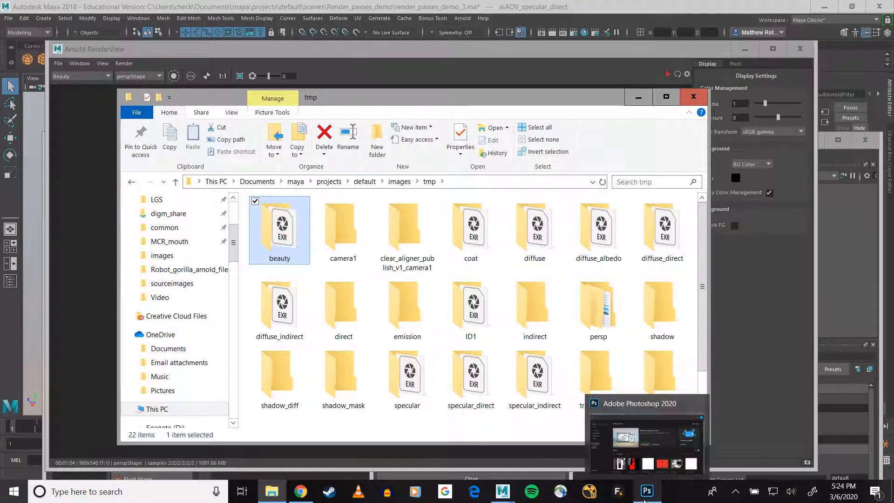
{"action": "left_click", "coordinate": [644, 500]}
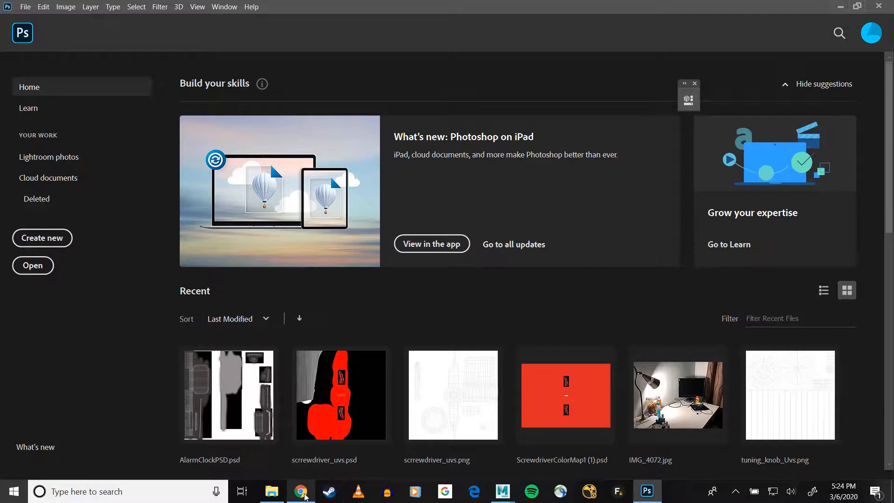
{"action": "left_click", "coordinate": [272, 493]}
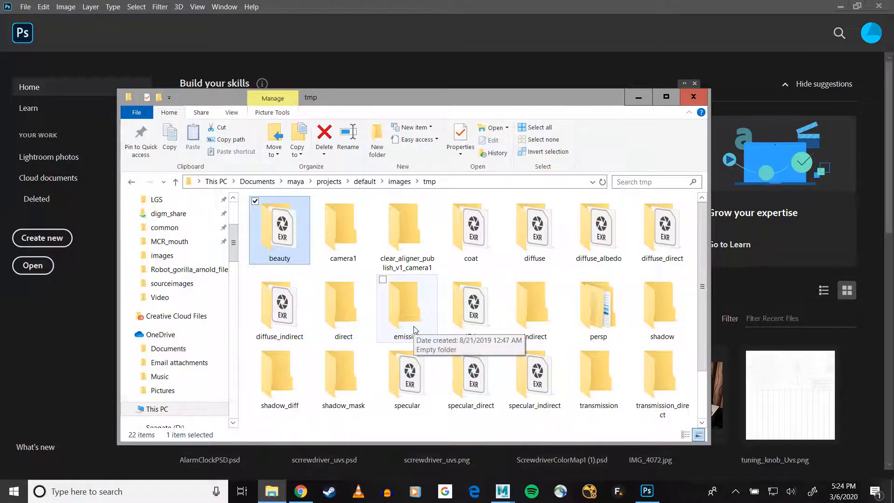
{"action": "double_click", "coordinate": [543, 228]}
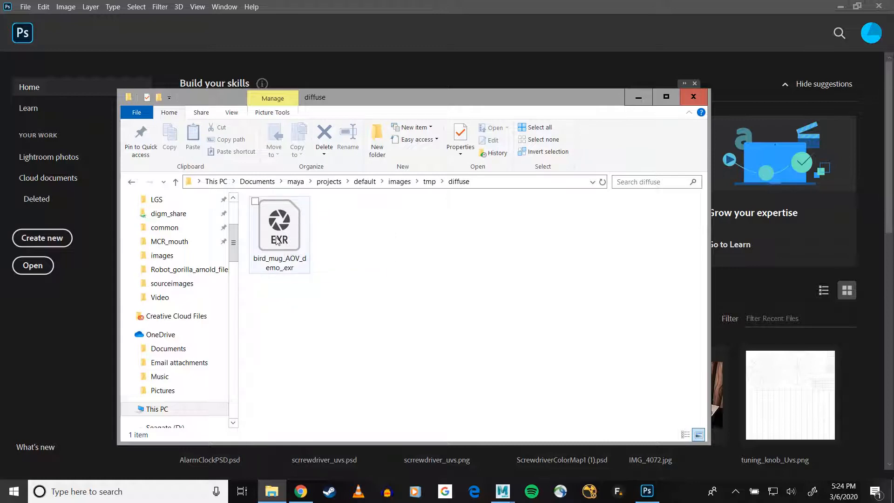
{"action": "left_click", "coordinate": [277, 240]}
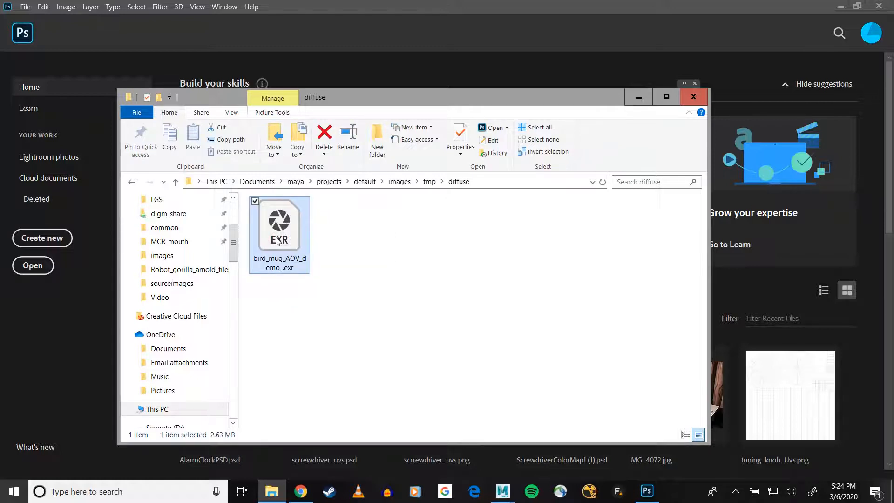
{"action": "double_click", "coordinate": [277, 240]}
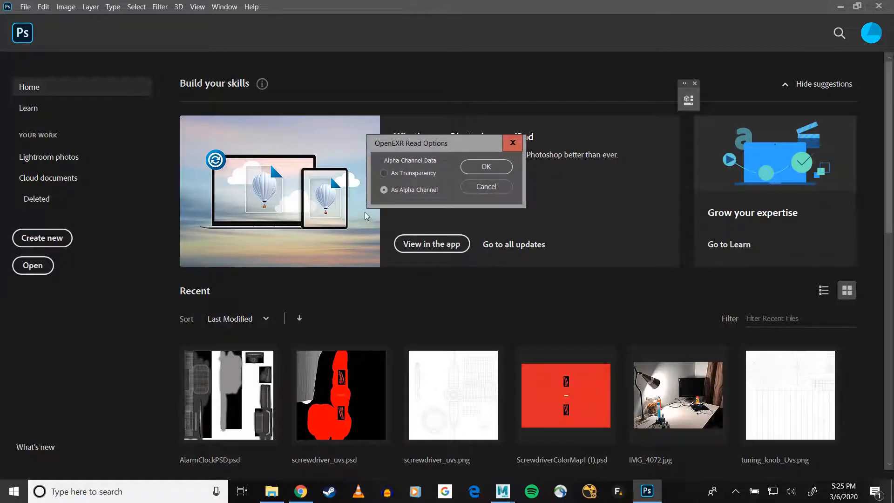
{"action": "left_click", "coordinate": [484, 167]}
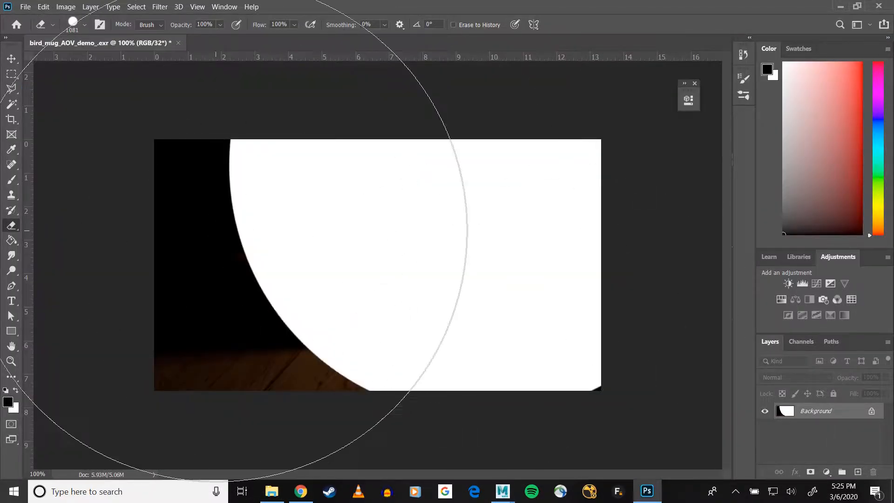
Step: Undo the large eraser stroke on the diffuse image and reduce the eraser size to 100
{"action": "key", "text": "ctrl+z"}
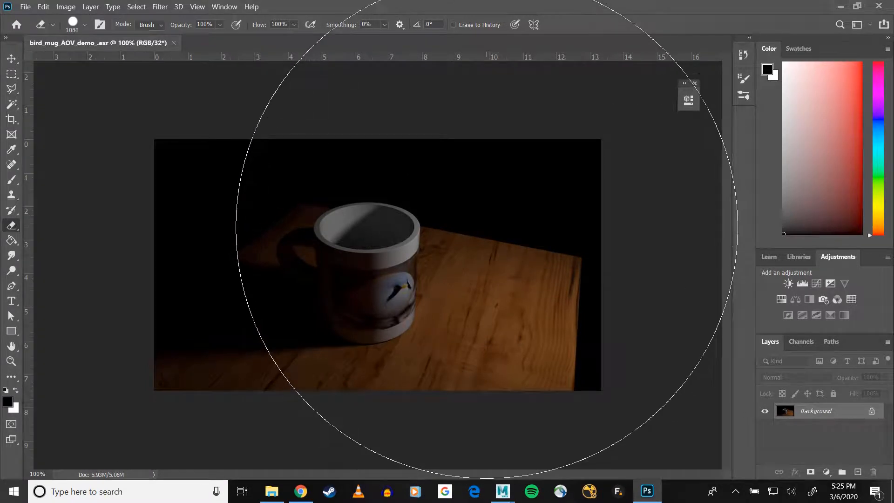
{"action": "key", "text": "bracketleft"}
{"action": "key", "text": "bracketleft"}
{"action": "key", "text": "bracketleft"}
{"action": "key", "text": "bracketleft"}
{"action": "key", "text": "bracketleft"}
{"action": "key", "text": "bracketleft"}
{"action": "key", "text": "bracketleft"}
{"action": "key", "text": "bracketleft"}
{"action": "key", "text": "bracketleft"}
{"action": "key", "text": "bracketleft"}
{"action": "key", "text": "bracketleft"}
{"action": "key", "text": "bracketleft"}
{"action": "key", "text": "bracketleft"}
{"action": "key", "text": "bracketleft"}
{"action": "key", "text": "bracketleft"}
{"action": "key", "text": "bracketright"}
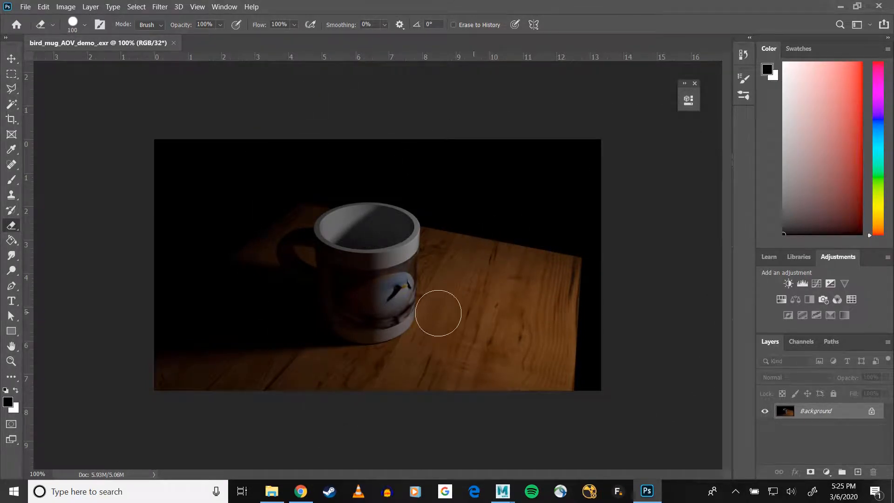
Step: Fit the diffuse image to the window and add a new empty layer above the background
{"action": "key", "text": "ctrl+minus"}
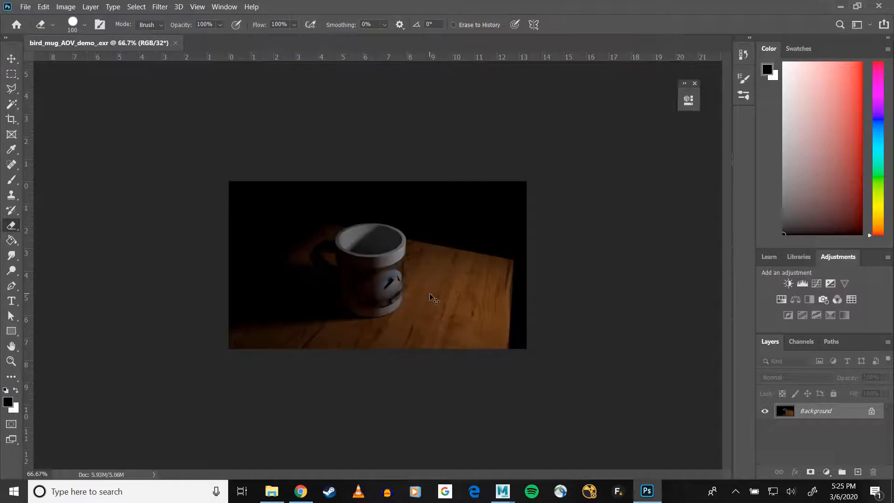
{"action": "key", "text": "ctrl+0"}
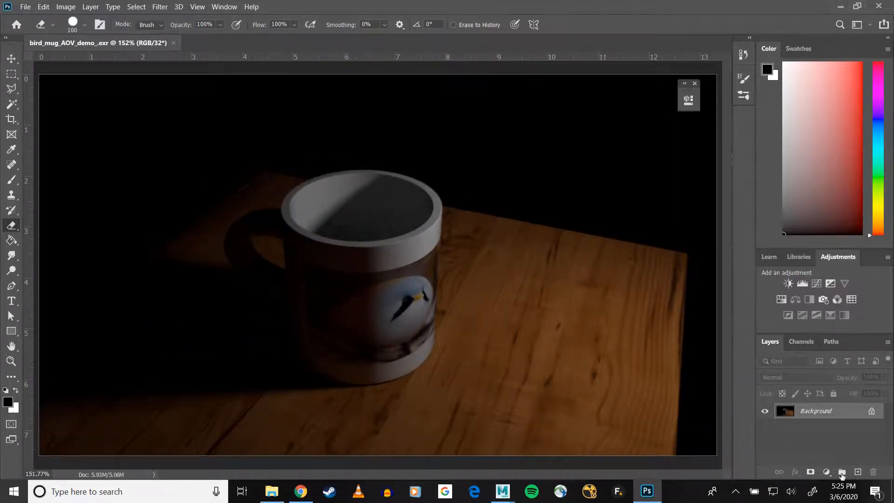
{"action": "left_click", "coordinate": [858, 472]}
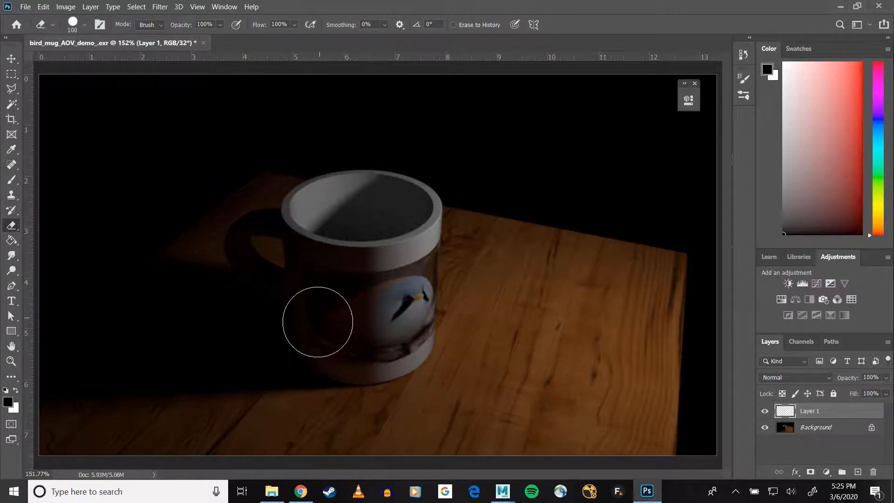
Step: Place bird_mug_AOV_demo_.exr from the specular_direct folder above the diffuse background, reading its alpha data as transparency
{"action": "mouse_move", "coordinate": [261, 497]}
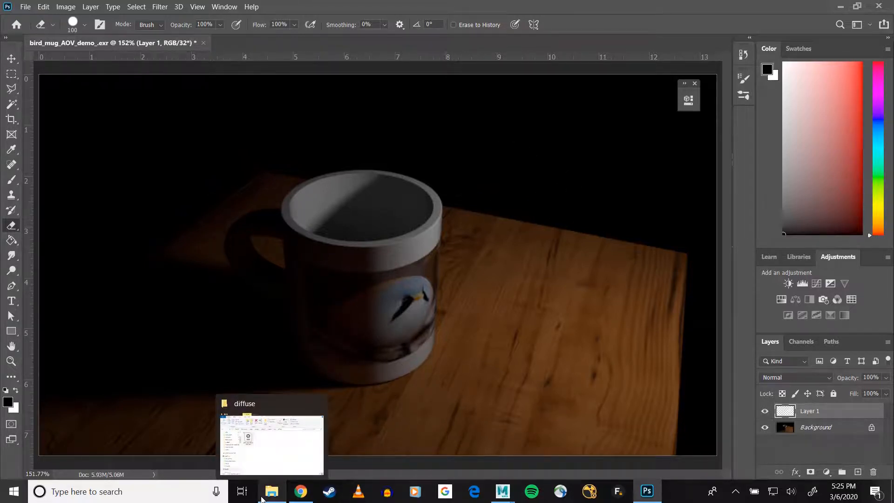
{"action": "left_click", "coordinate": [272, 442]}
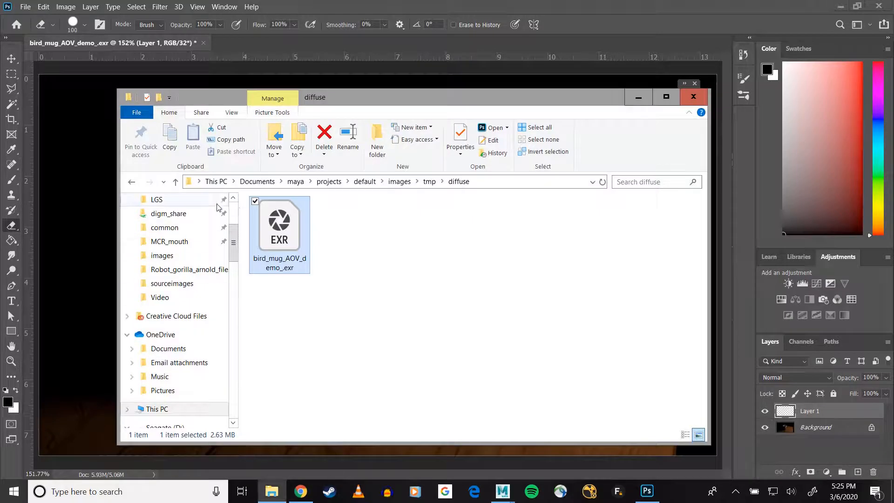
{"action": "left_click", "coordinate": [176, 182]}
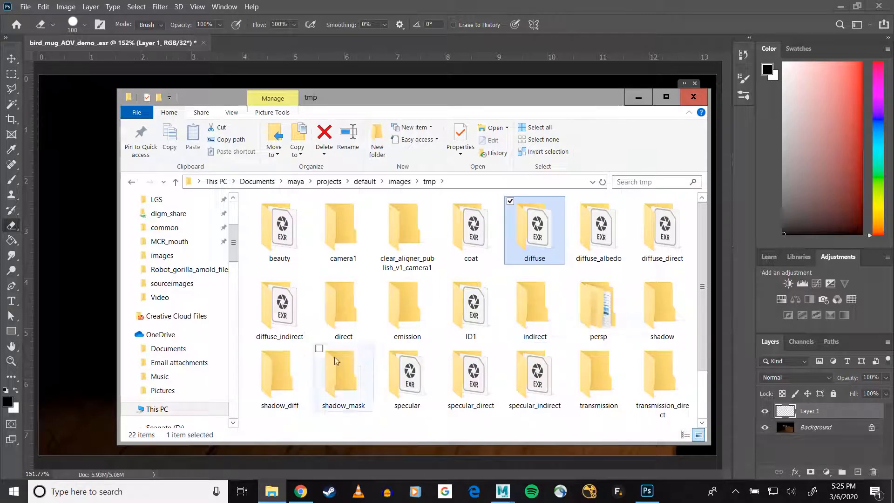
{"action": "double_click", "coordinate": [453, 379]}
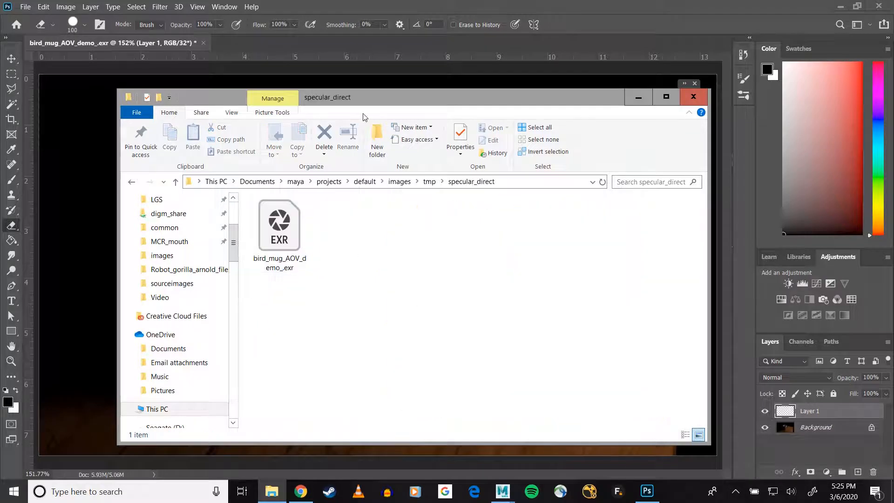
{"action": "left_click_drag", "start_coordinate": [365, 117], "coordinate": [634, 191]}
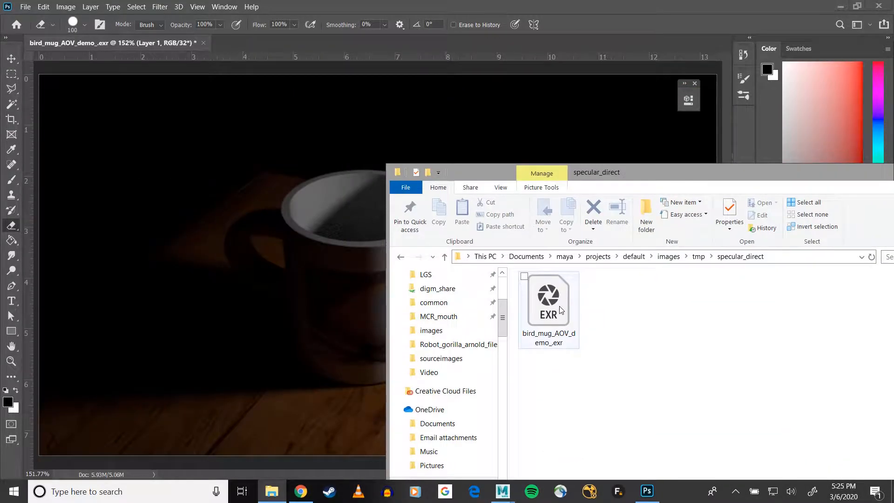
{"action": "left_click_drag", "start_coordinate": [561, 310], "coordinate": [275, 279]}
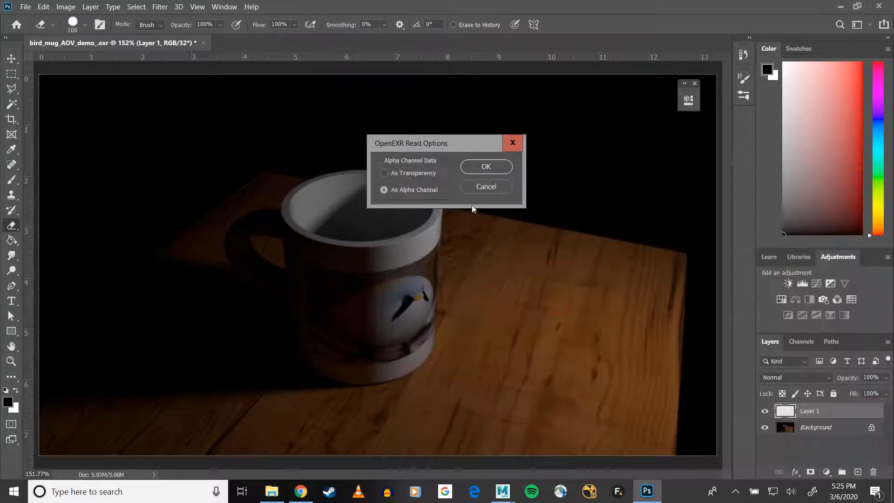
{"action": "left_click", "coordinate": [414, 178]}
{"action": "left_click", "coordinate": [471, 168]}
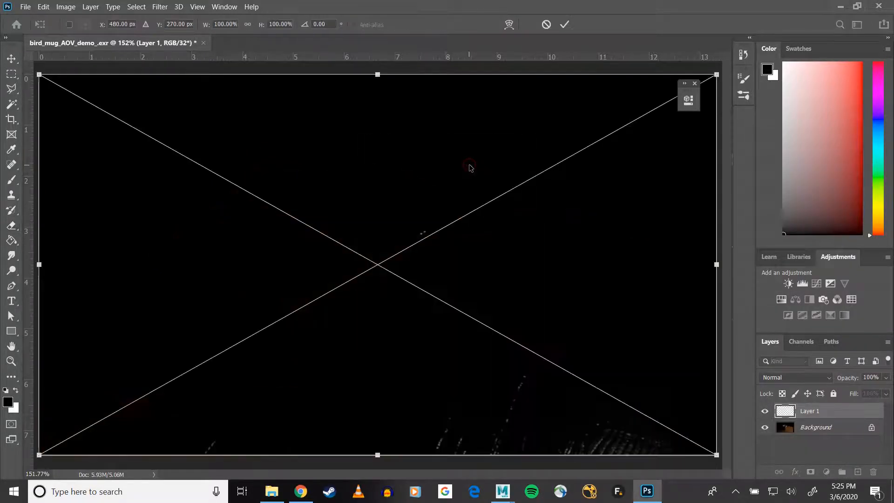
{"action": "key", "text": "Return"}
{"action": "key", "text": "e"}
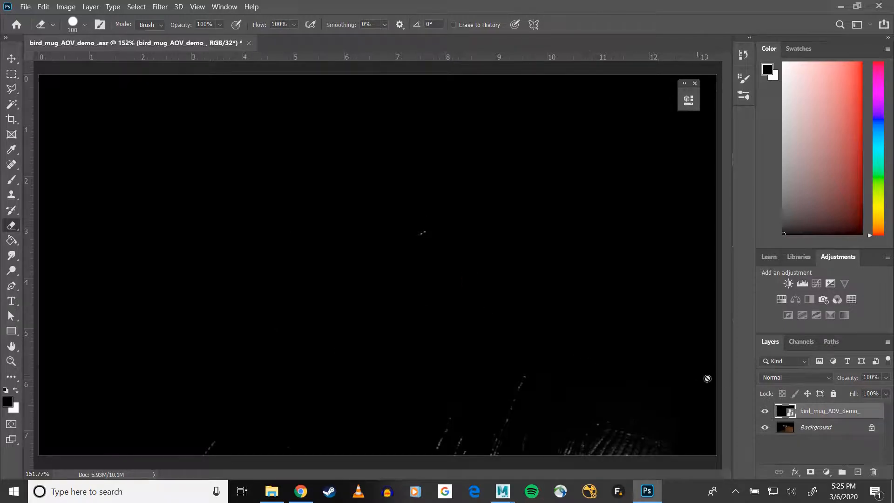
Step: Set the placed specular layer's blending mode to Linear Dodge (Add) and rename the layer direct_spec
{"action": "left_click", "coordinate": [771, 378]}
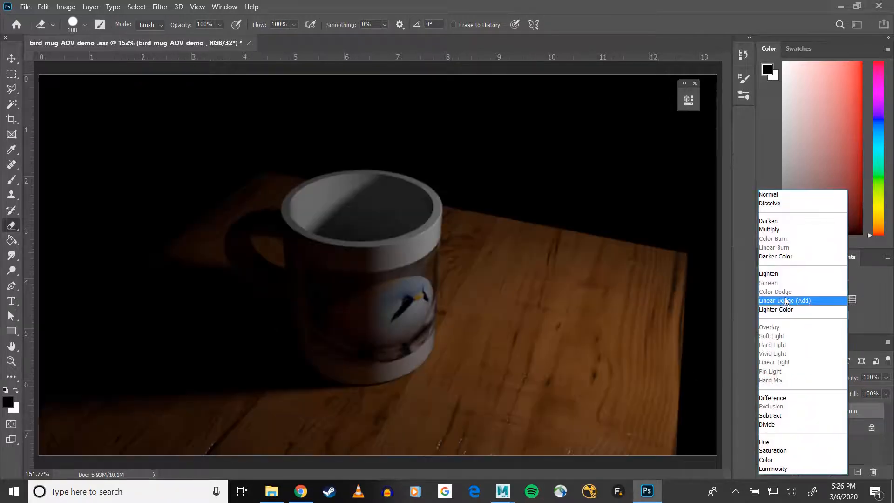
{"action": "left_click", "coordinate": [800, 301]}
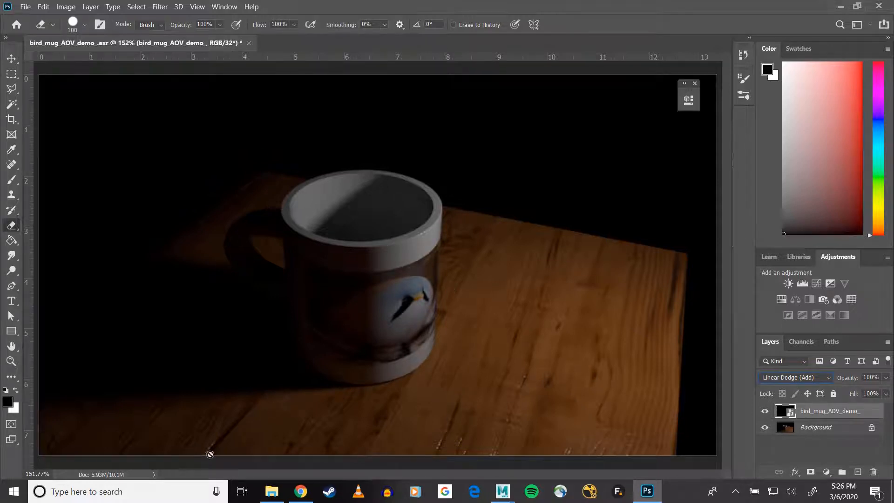
{"action": "double_click", "coordinate": [826, 413]}
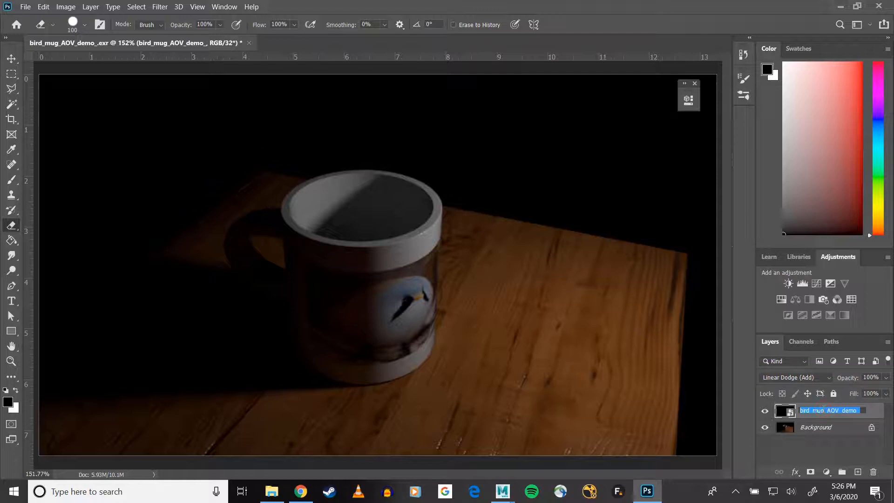
{"action": "type", "text": "direct_spec"}
{"action": "key", "text": "Return"}
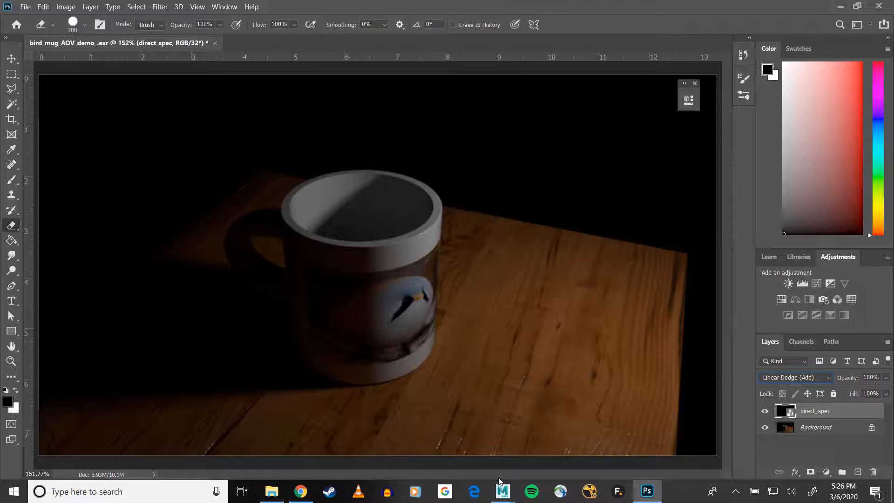
Step: Switch to Maya to review the file output options in the common Render Settings, and return to Photoshop
{"action": "left_click", "coordinate": [502, 490]}
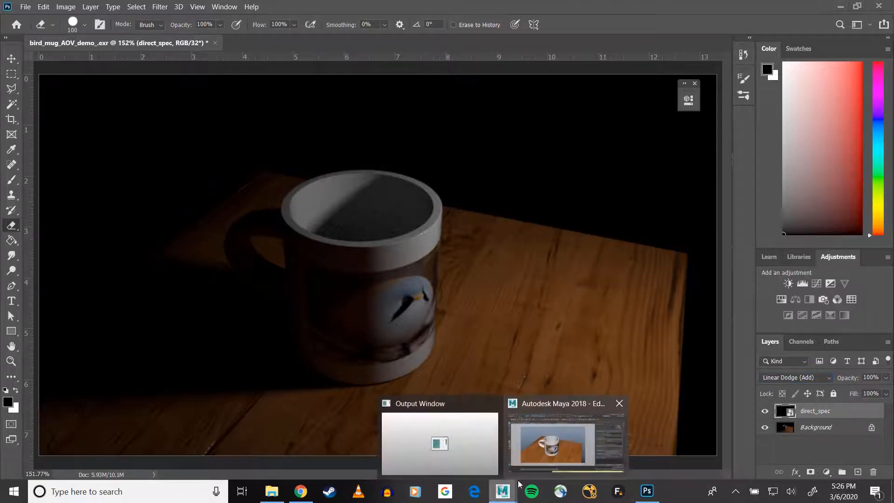
{"action": "left_click", "coordinate": [559, 448]}
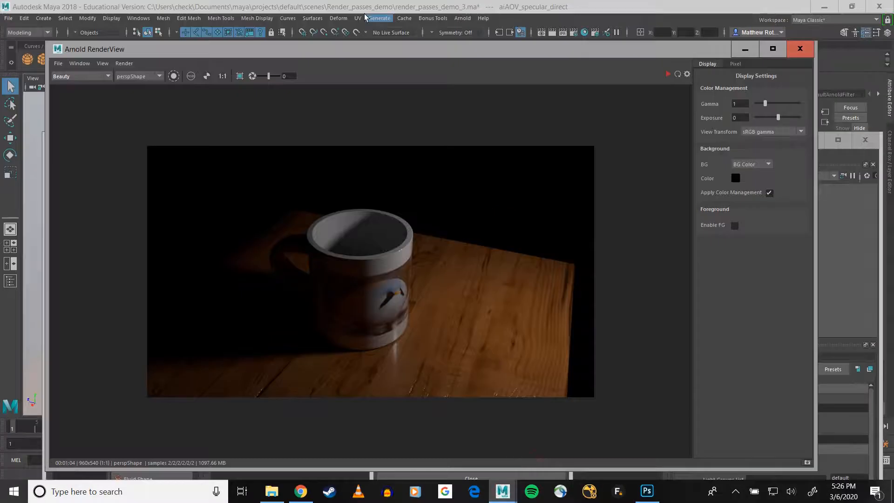
{"action": "left_click", "coordinate": [572, 35]}
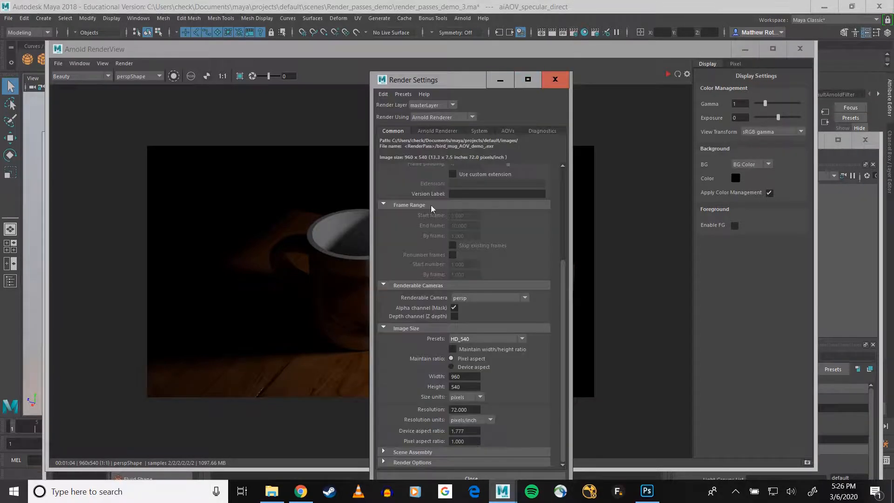
{"action": "scroll", "coordinate": [430, 210], "scroll_direction": "up", "scroll_amount": 5}
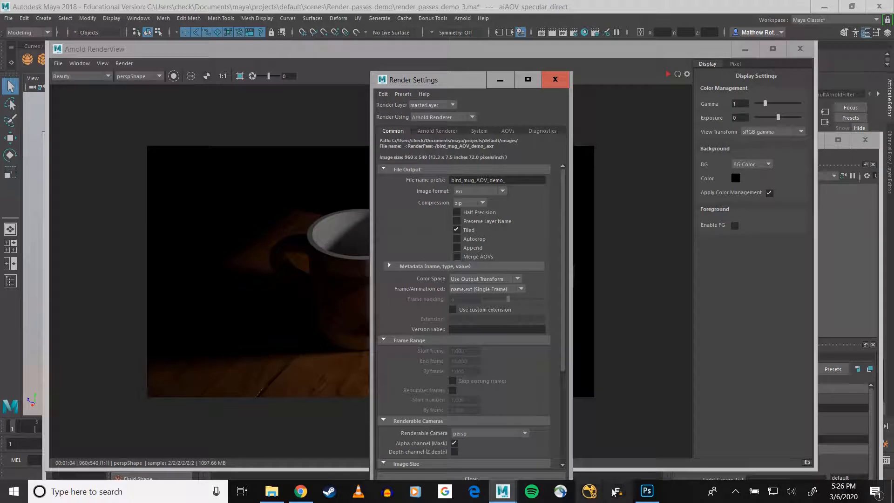
{"action": "left_click", "coordinate": [647, 491]}
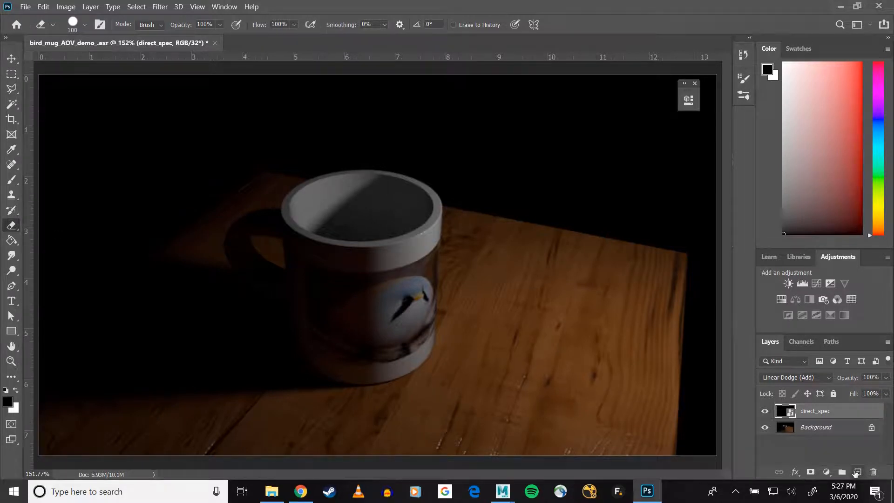
Step: Add a new layer and place bird_mug_AOV_demo_.exr from the specular_indirect folder on top, reading its alpha data as transparency
{"action": "left_click", "coordinate": [855, 473]}
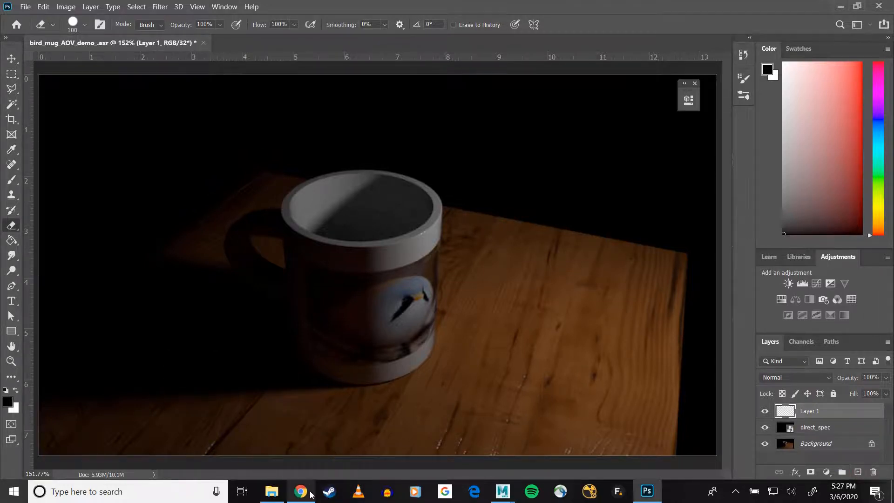
{"action": "mouse_move", "coordinate": [494, 495]}
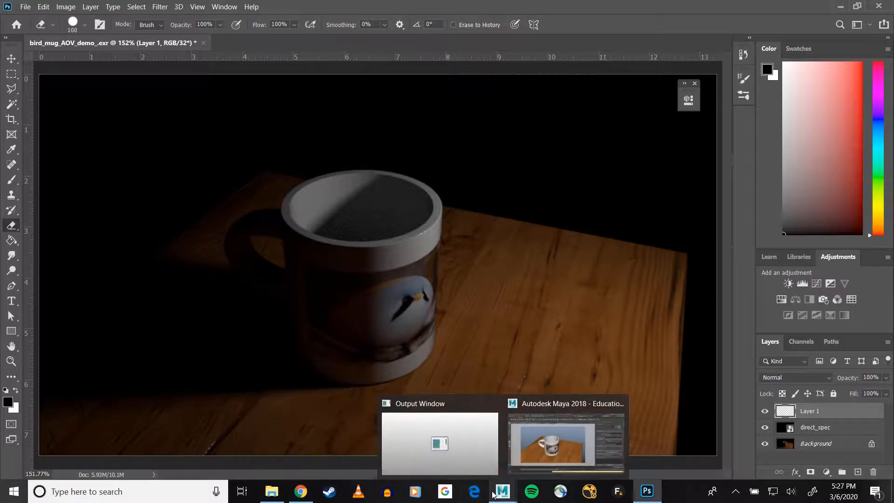
{"action": "left_click", "coordinate": [271, 491]}
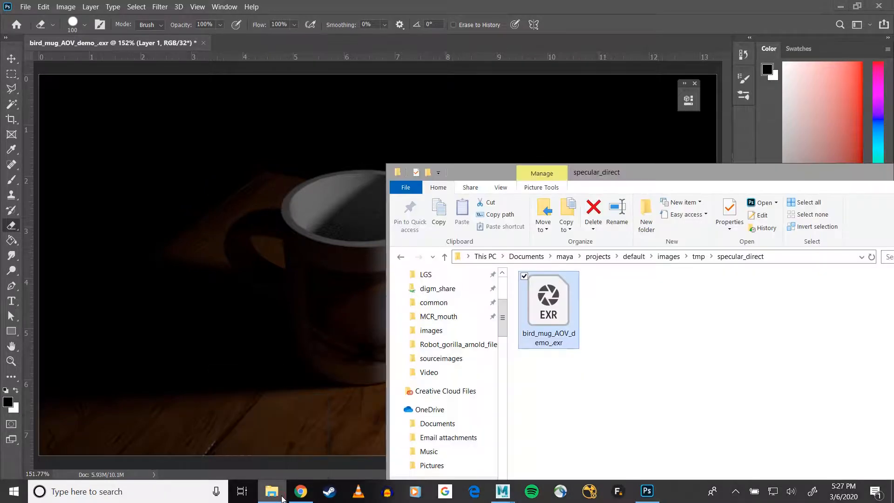
{"action": "left_click", "coordinate": [444, 257]}
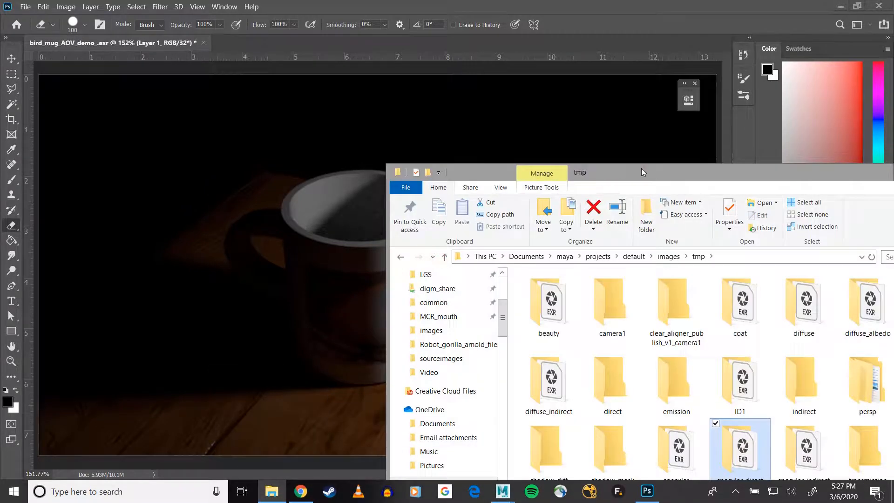
{"action": "left_click_drag", "start_coordinate": [641, 171], "coordinate": [328, 108]}
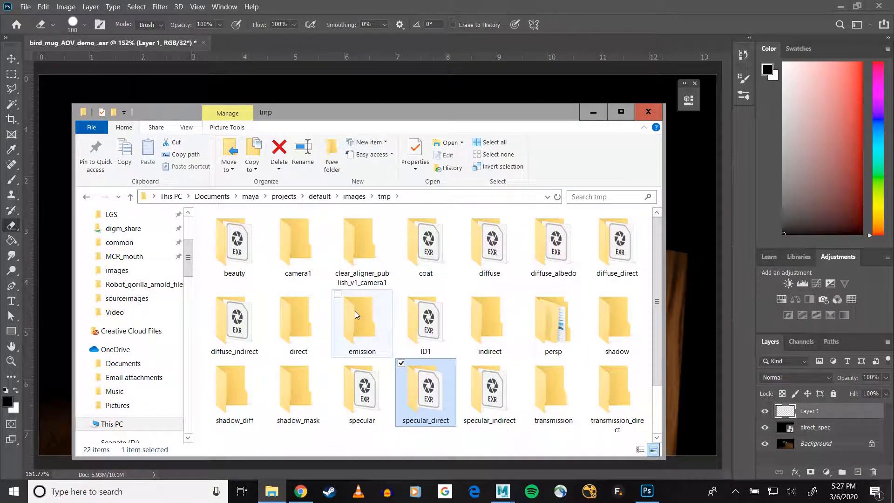
{"action": "double_click", "coordinate": [475, 407]}
{"action": "left_click_drag", "start_coordinate": [278, 116], "coordinate": [513, 127]}
{"action": "left_click_drag", "start_coordinate": [463, 254], "coordinate": [213, 243]}
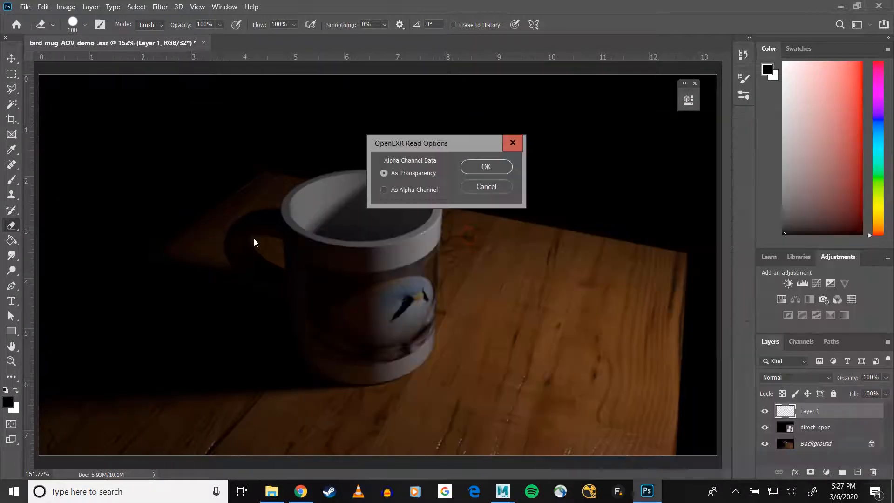
{"action": "left_click", "coordinate": [486, 168]}
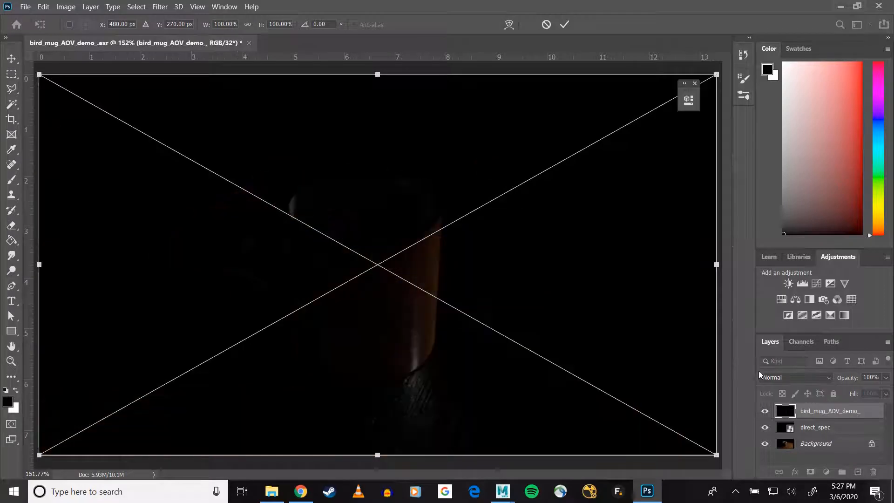
{"action": "key", "text": "Return"}
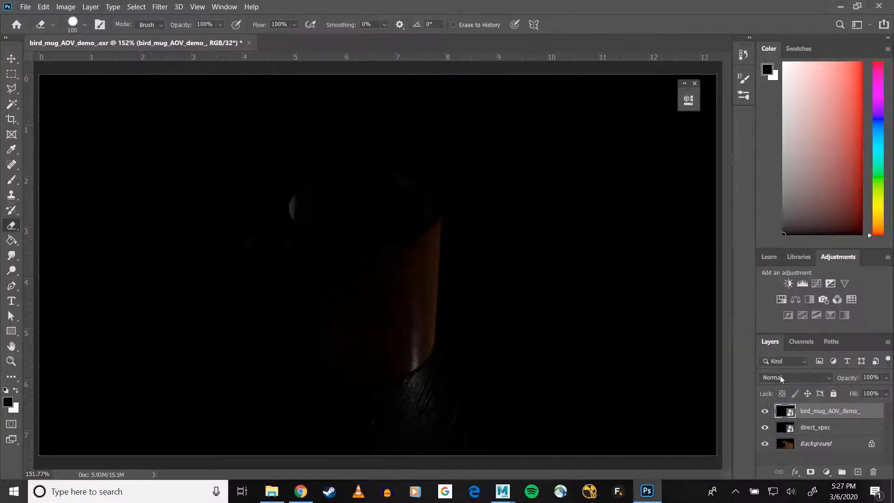
Step: Set the placed indirect specular layer's blending mode to Linear Dodge (Add) and toggle its visibility to compare the effect
{"action": "left_click", "coordinate": [782, 378]}
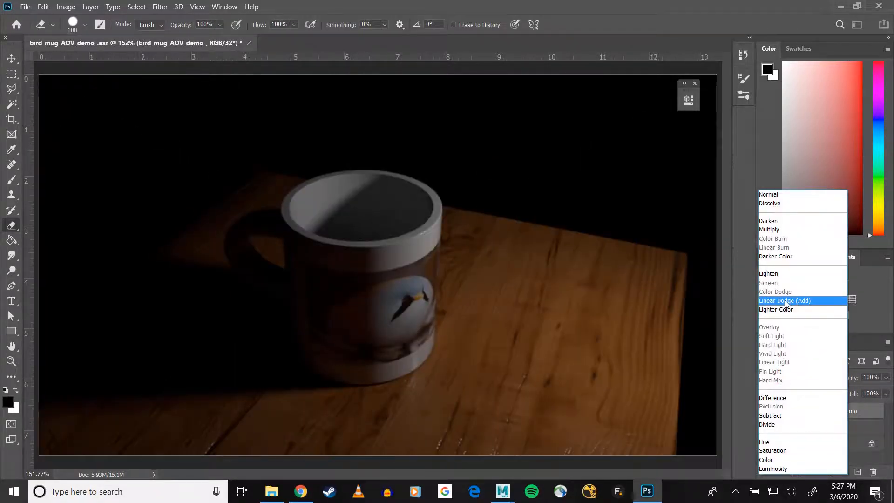
{"action": "left_click", "coordinate": [786, 301]}
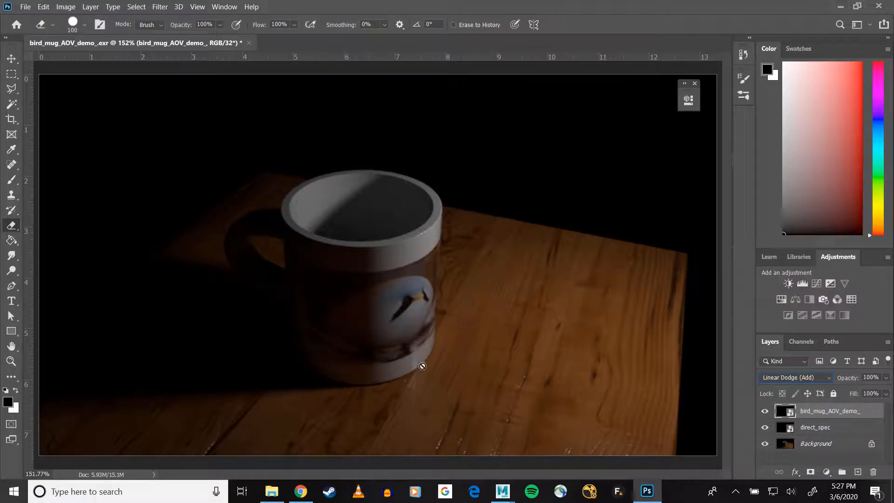
{"action": "left_click", "coordinate": [764, 412]}
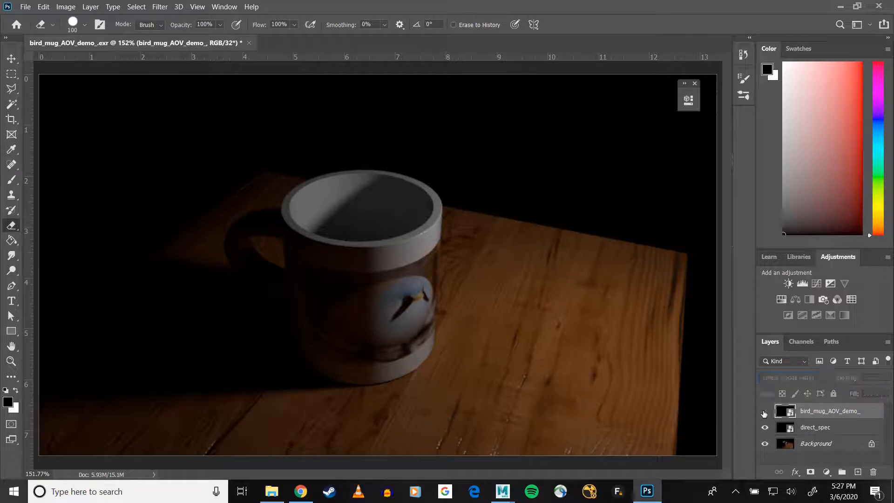
{"action": "left_click", "coordinate": [764, 412]}
{"action": "left_click", "coordinate": [764, 411]}
{"action": "left_click", "coordinate": [764, 411]}
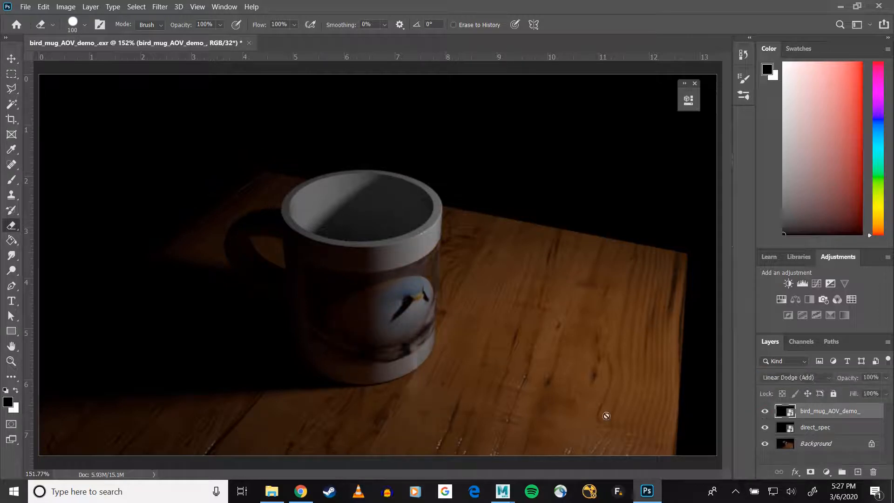
Step: Place bird_mug_AOV_demo_.exr from the coat folder above the indirect specular layer, reading its alpha data as transparency
{"action": "mouse_move", "coordinate": [301, 499]}
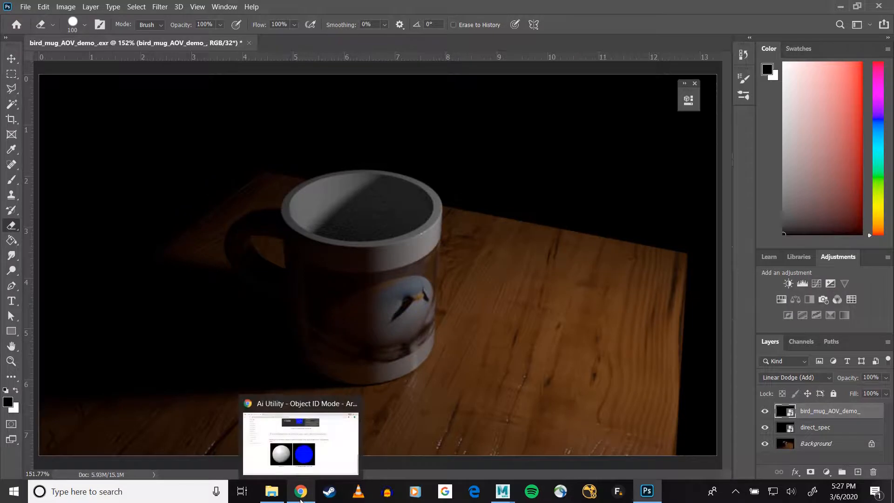
{"action": "left_click", "coordinate": [261, 460]}
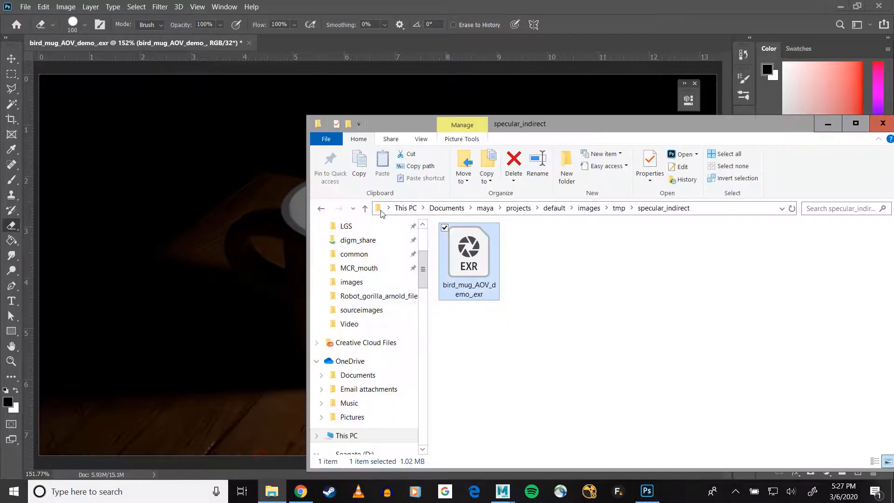
{"action": "left_click", "coordinate": [353, 208]}
{"action": "left_click", "coordinate": [365, 208]}
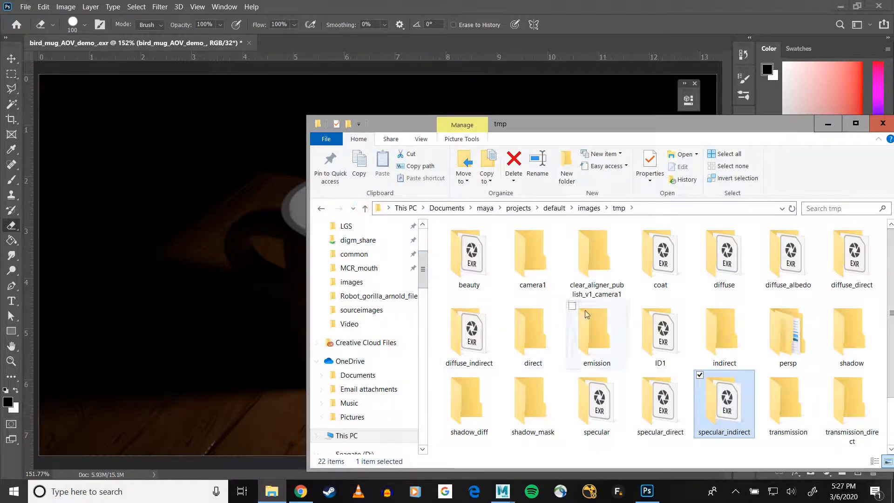
{"action": "double_click", "coordinate": [656, 274]}
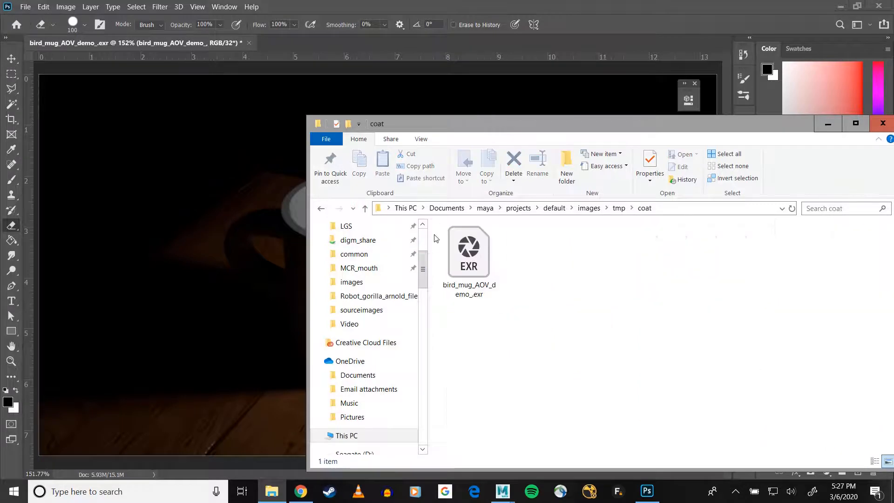
{"action": "left_click_drag", "start_coordinate": [484, 269], "coordinate": [155, 305]}
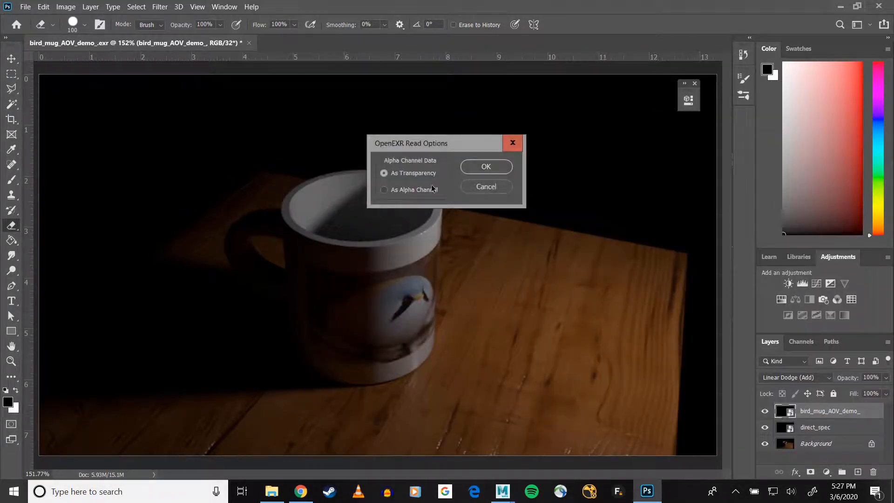
{"action": "left_click", "coordinate": [475, 167]}
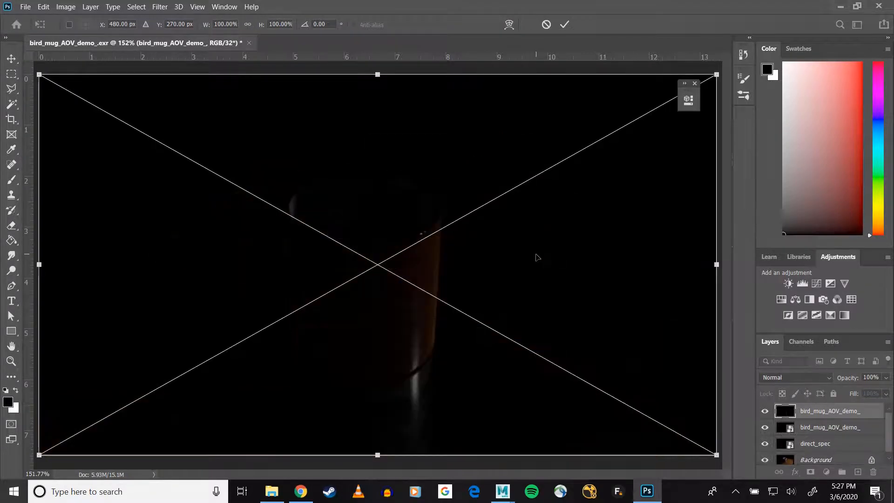
{"action": "key", "text": "Return"}
Step: Set the placed coat layer's blending mode to Linear Dodge (Add) and look over the layer stack
{"action": "key", "text": "e"}
{"action": "left_click", "coordinate": [785, 378]}
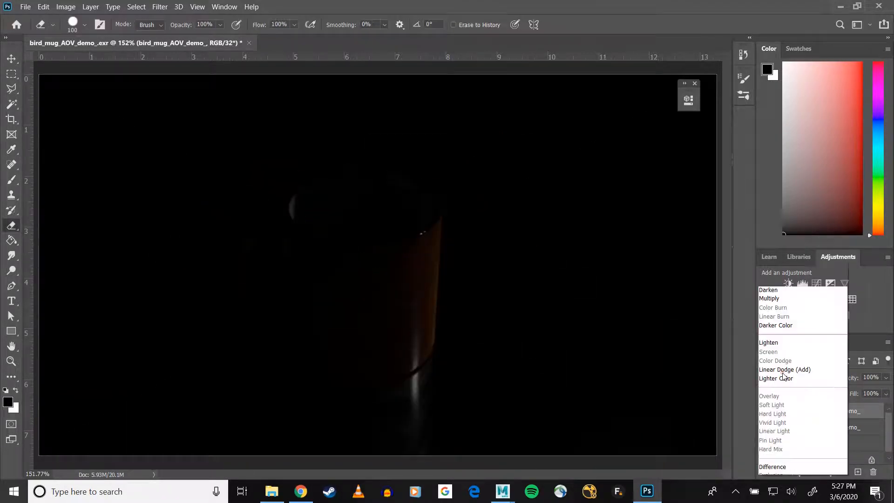
{"action": "left_click", "coordinate": [781, 301]}
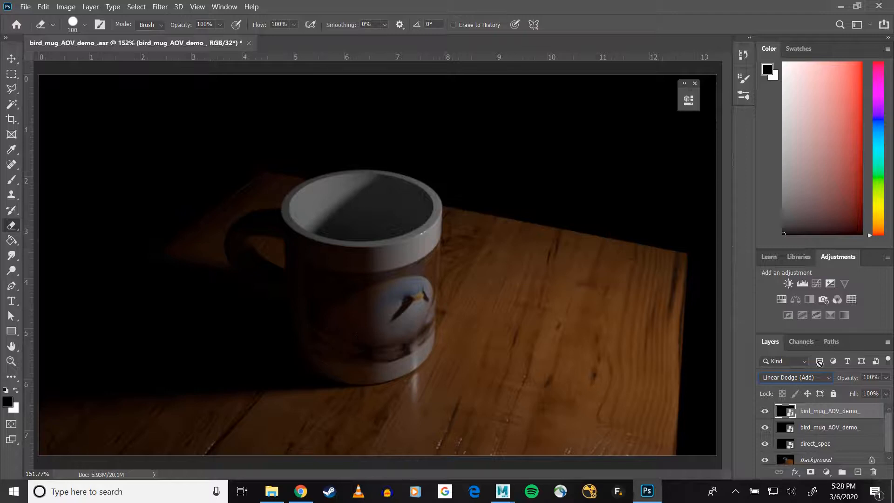
{"action": "scroll", "coordinate": [803, 438], "scroll_direction": "down", "scroll_amount": 1}
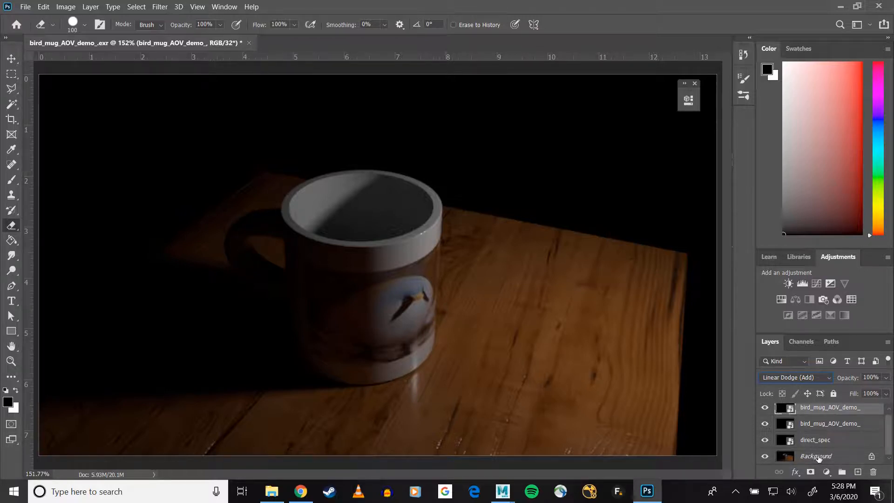
{"action": "scroll", "coordinate": [829, 431], "scroll_direction": "up", "scroll_amount": 1}
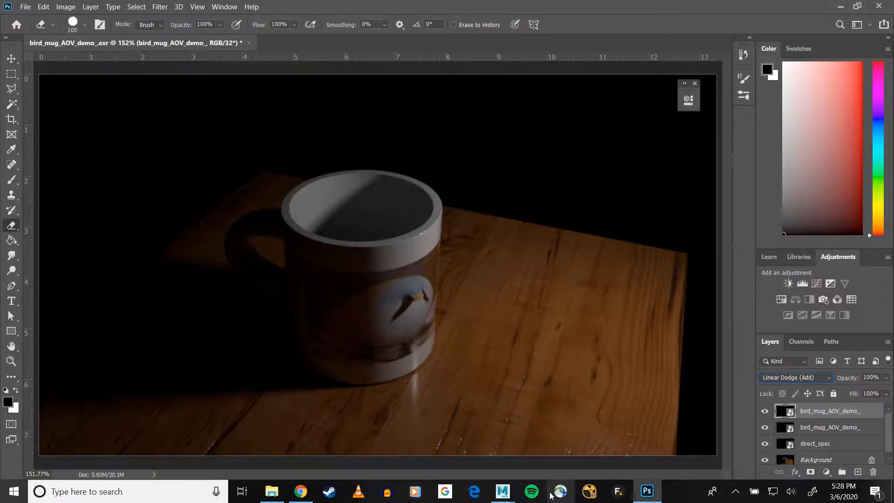
Step: Switch to Maya, move the Render Settings aside to examine the mug's beauty render in the Arnold RenderView, and return to Photoshop
{"action": "mouse_move", "coordinate": [503, 491]}
{"action": "left_click", "coordinate": [529, 469]}
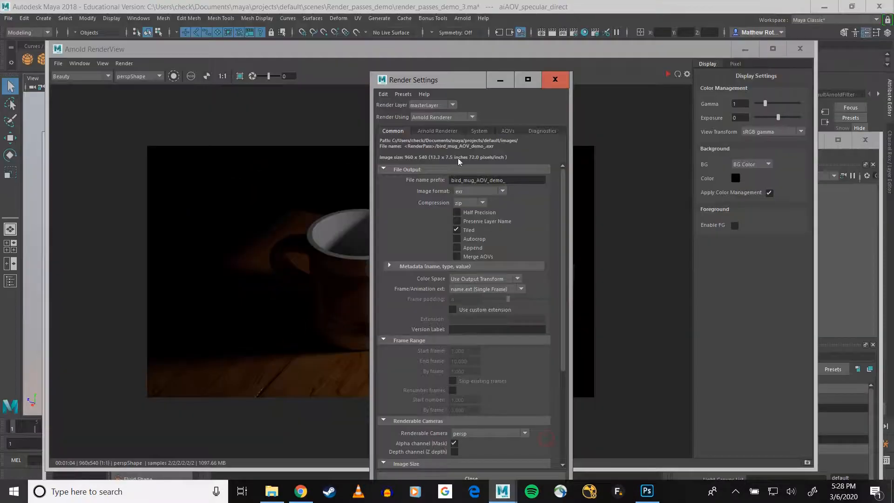
{"action": "left_click_drag", "start_coordinate": [418, 80], "coordinate": [704, 93]}
{"action": "scroll", "coordinate": [416, 245], "scroll_direction": "up", "scroll_amount": 6}
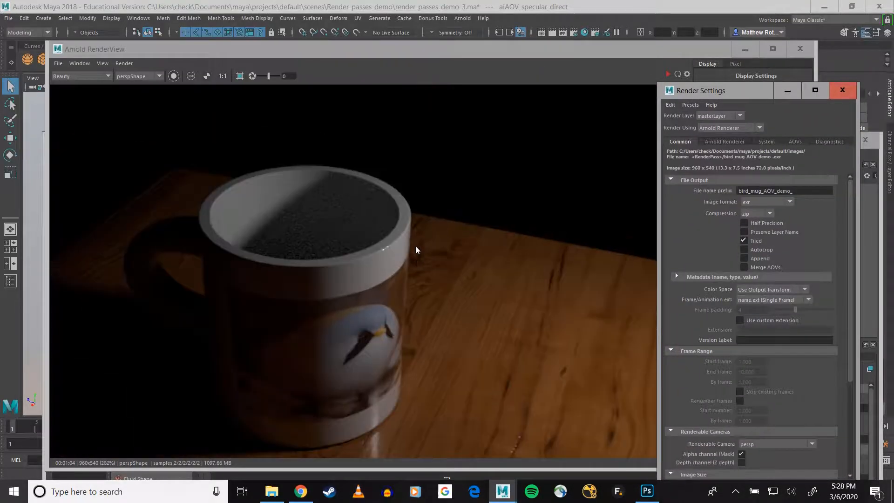
{"action": "middle_click_drag", "start_coordinate": [430, 285], "coordinate": [420, 179]}
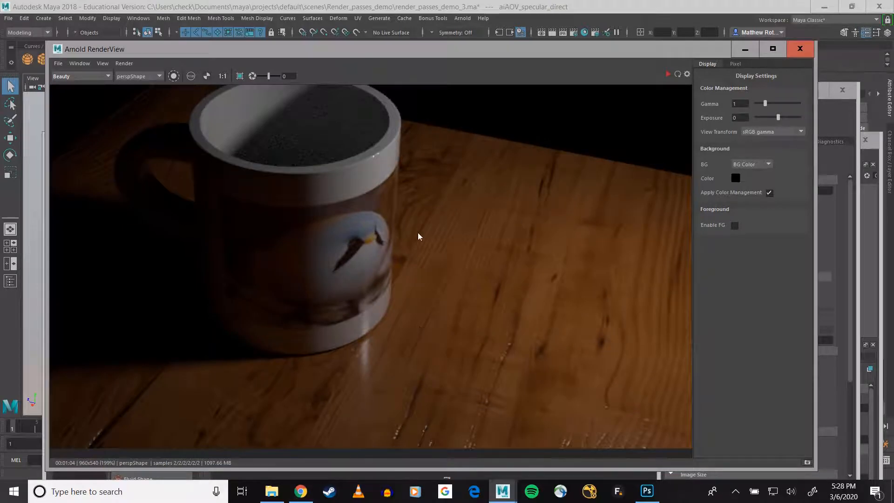
{"action": "left_click", "coordinate": [647, 492]}
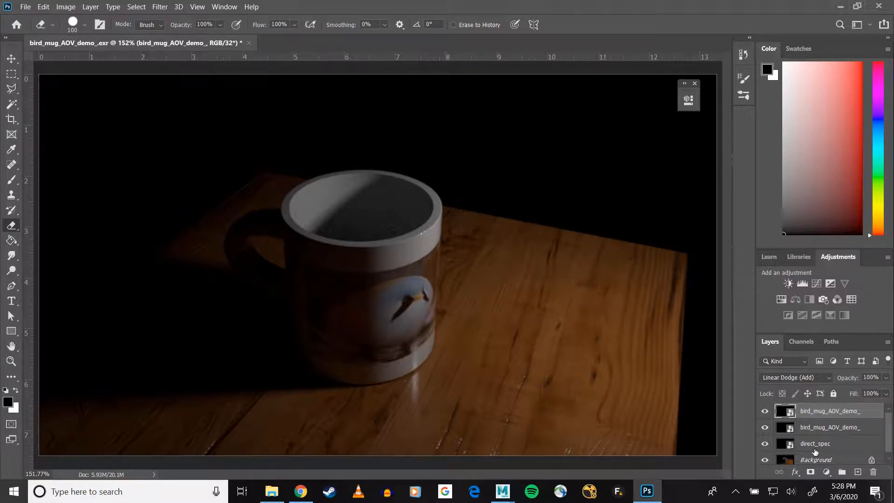
Step: Try a Hue/Saturation adjustment on the direct_spec layer with hue +80, saturation +71 and lightness -14
{"action": "scroll", "coordinate": [815, 450], "scroll_direction": "down", "scroll_amount": 1}
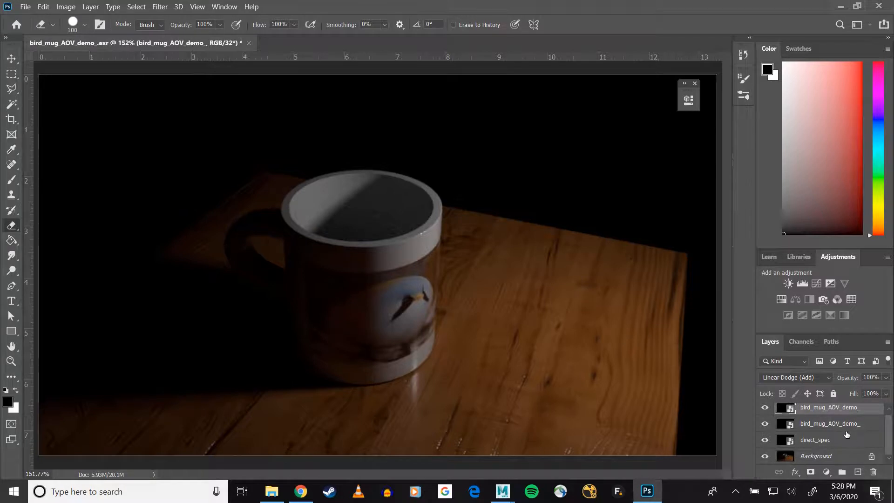
{"action": "left_click", "coordinate": [828, 441]}
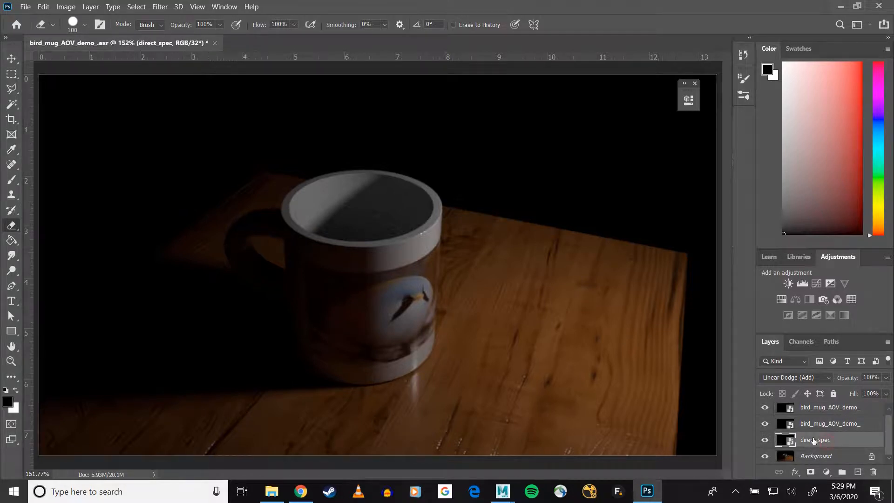
{"action": "left_click", "coordinate": [91, 6]}
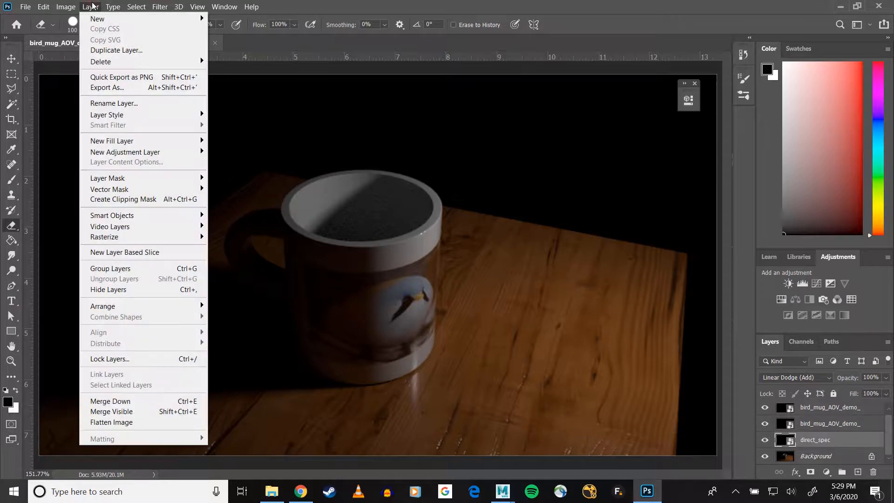
{"action": "mouse_move", "coordinate": [71, 8]}
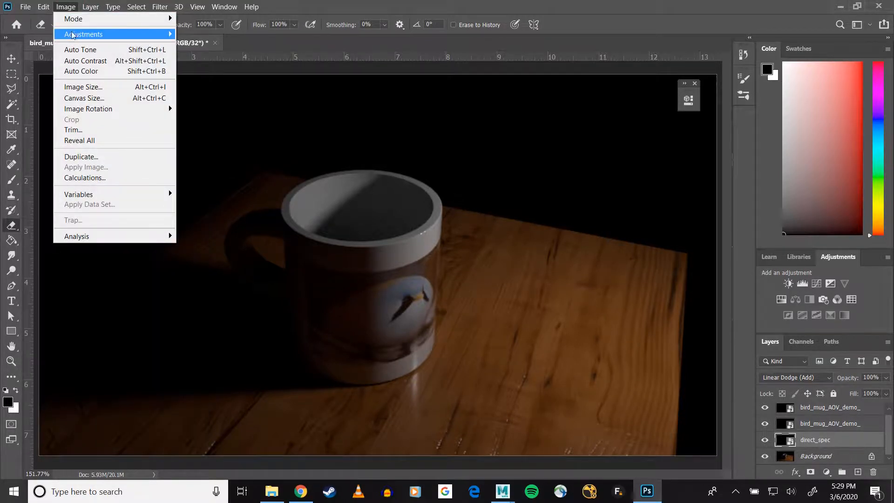
{"action": "mouse_move", "coordinate": [73, 35]}
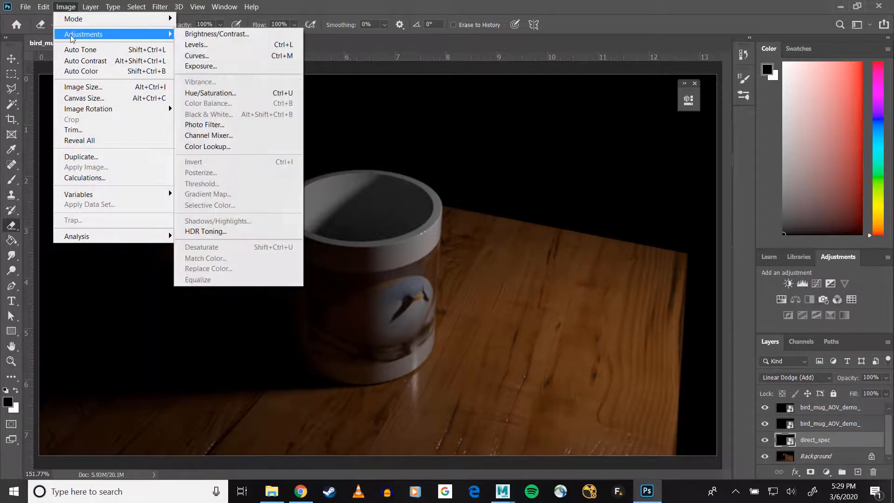
{"action": "left_click", "coordinate": [219, 93]}
{"action": "left_click_drag", "start_coordinate": [364, 77], "coordinate": [568, 130]}
{"action": "left_click_drag", "start_coordinate": [620, 213], "coordinate": [654, 213]}
{"action": "left_click_drag", "start_coordinate": [622, 243], "coordinate": [616, 275]}
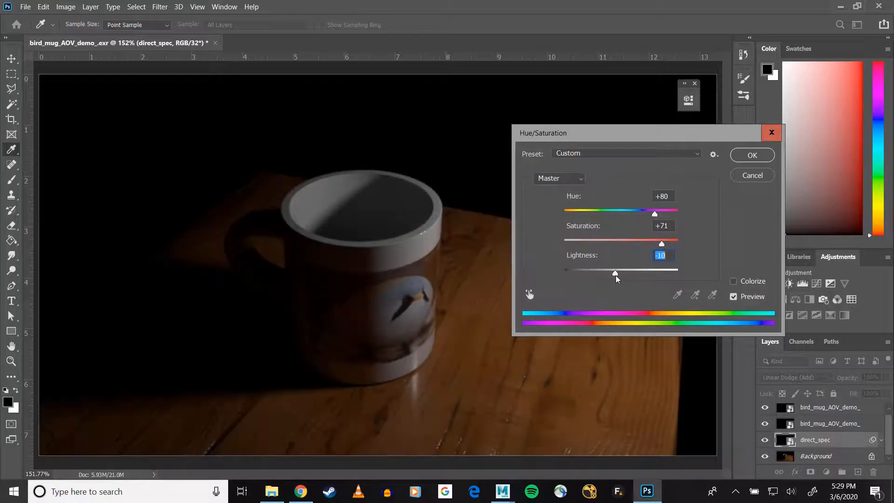
Step: Try other Hue/Saturation values on the direct_spec layer, up to hue +67 and saturation +100, and discard the adjustment
{"action": "left_click_drag", "start_coordinate": [655, 214], "coordinate": [638, 214]}
{"action": "left_click_drag", "start_coordinate": [662, 243], "coordinate": [641, 243]}
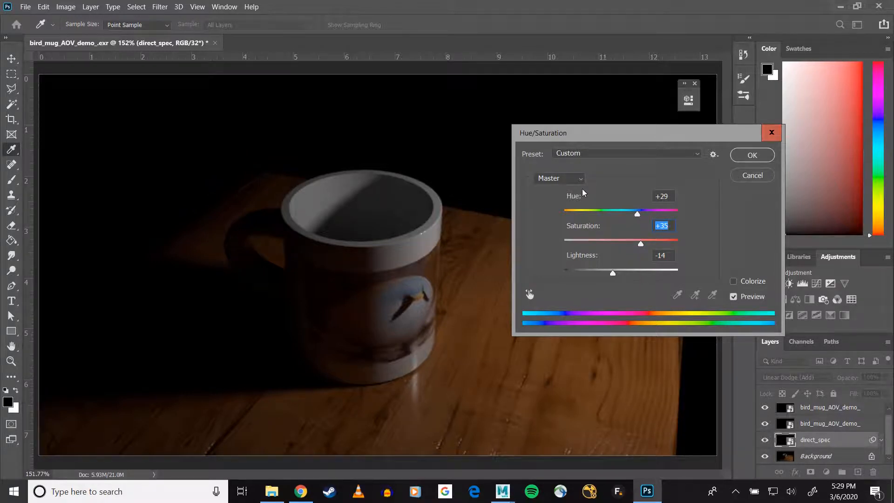
{"action": "left_click_drag", "start_coordinate": [642, 243], "coordinate": [681, 242]}
{"action": "mouse_move", "coordinate": [639, 214]}
{"action": "left_mouse_down"}
{"action": "mouse_move", "coordinate": [674, 216]}
{"action": "mouse_move", "coordinate": [651, 215]}
{"action": "left_mouse_up"}
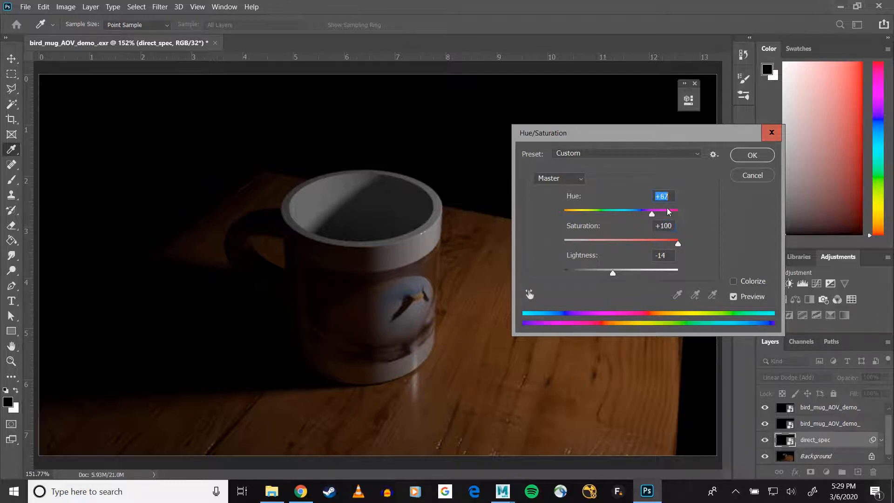
{"action": "left_click", "coordinate": [743, 177]}
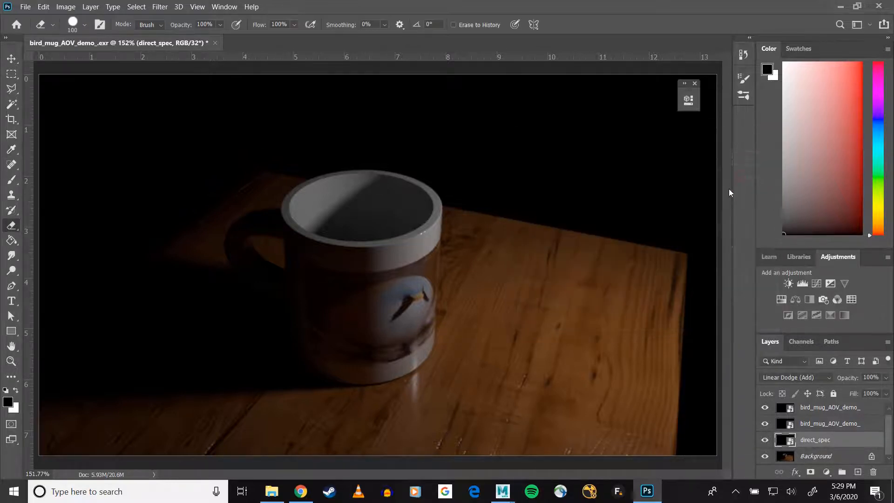
Step: Rename the unnamed pass layer directly above direct_spec to indirect_specular
{"action": "left_click", "coordinate": [815, 425]}
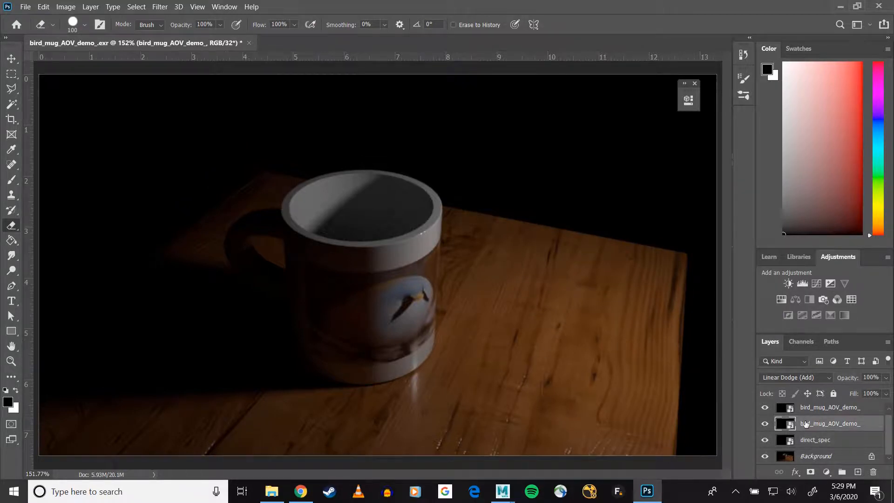
{"action": "double_click", "coordinate": [827, 424]}
{"action": "type", "text": "indirect_specular"}
{"action": "key", "text": "Return"}
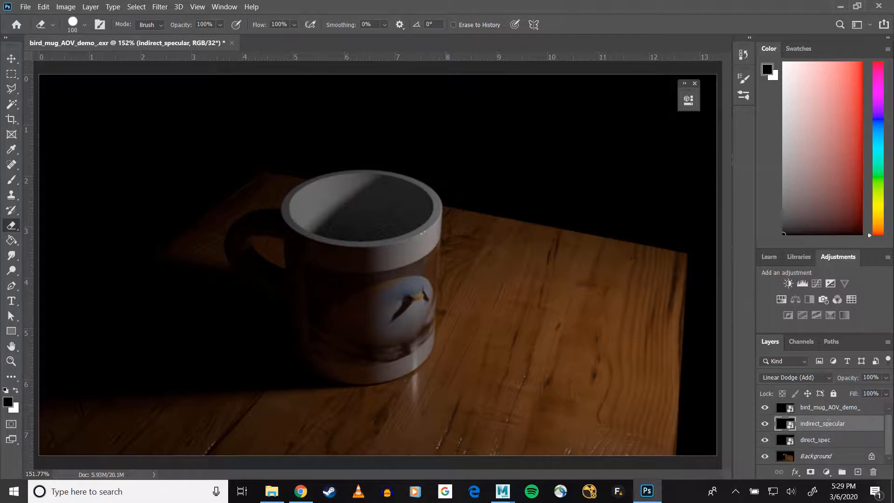
Step: Start a Hue/Saturation adjustment on the indirect_specular layer and try hue +45 with saturation +37
{"action": "left_click", "coordinate": [65, 7]}
{"action": "mouse_move", "coordinate": [83, 37]}
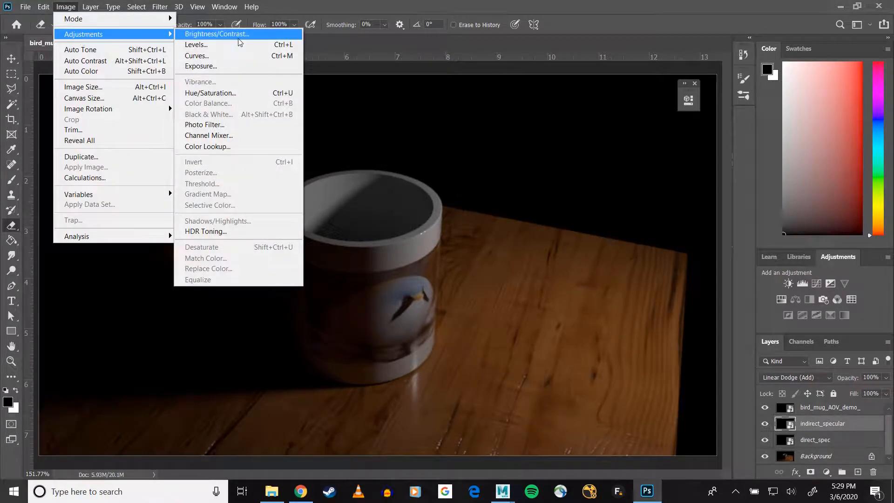
{"action": "left_click", "coordinate": [224, 93]}
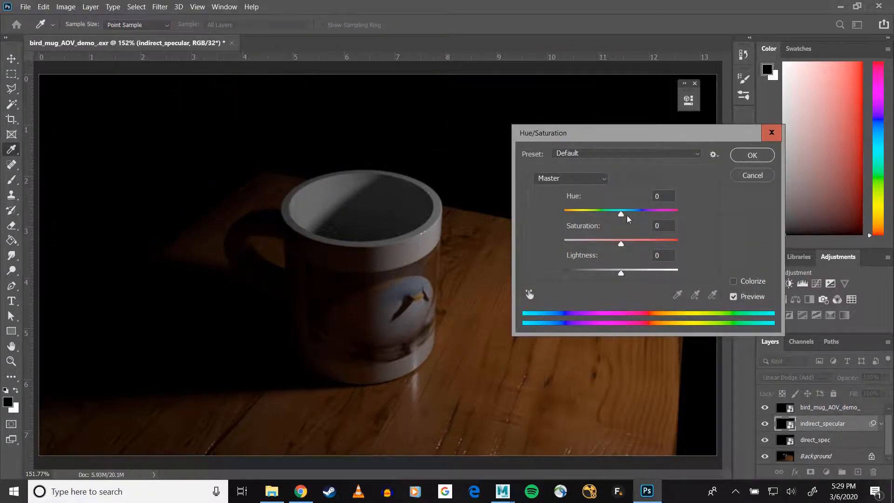
{"action": "left_click_drag", "start_coordinate": [622, 217], "coordinate": [641, 240]}
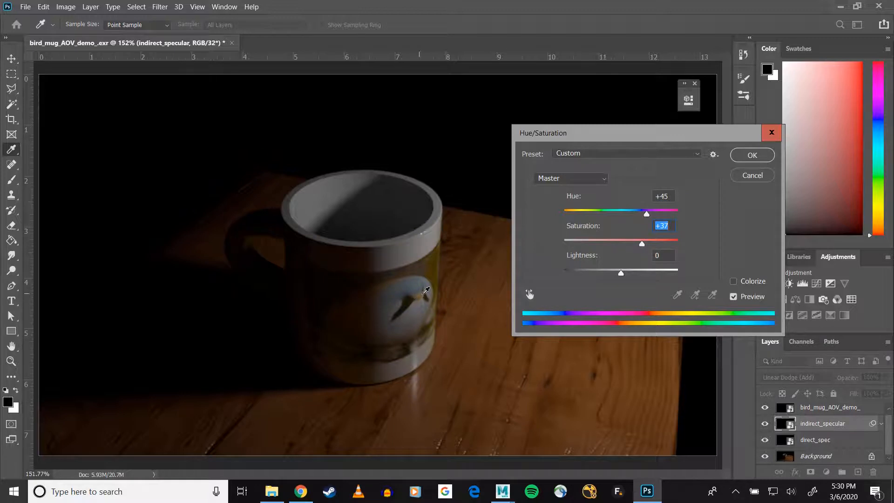
{"action": "key", "text": "alt"}
Step: Set the indirect_specular adjustment's hue to -11 and saturation to +90, and apply it as a smart filter
{"action": "left_click_drag", "start_coordinate": [647, 213], "coordinate": [587, 214]}
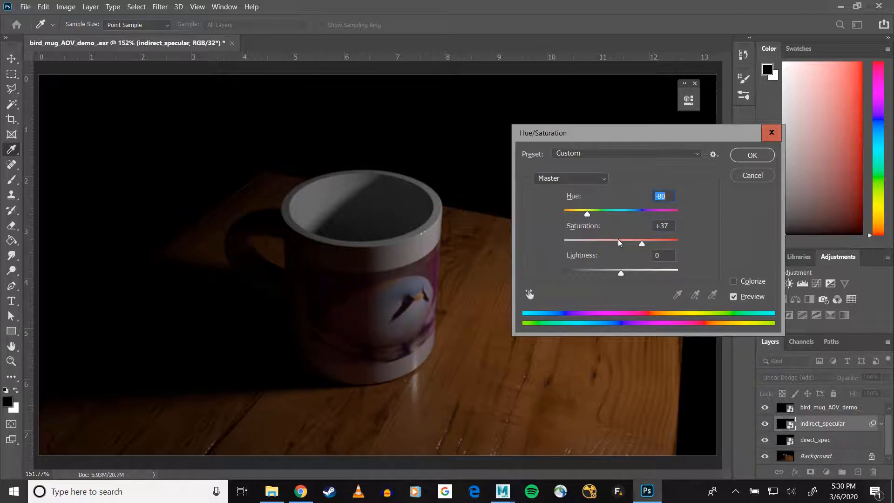
{"action": "left_click_drag", "start_coordinate": [642, 243], "coordinate": [672, 240]}
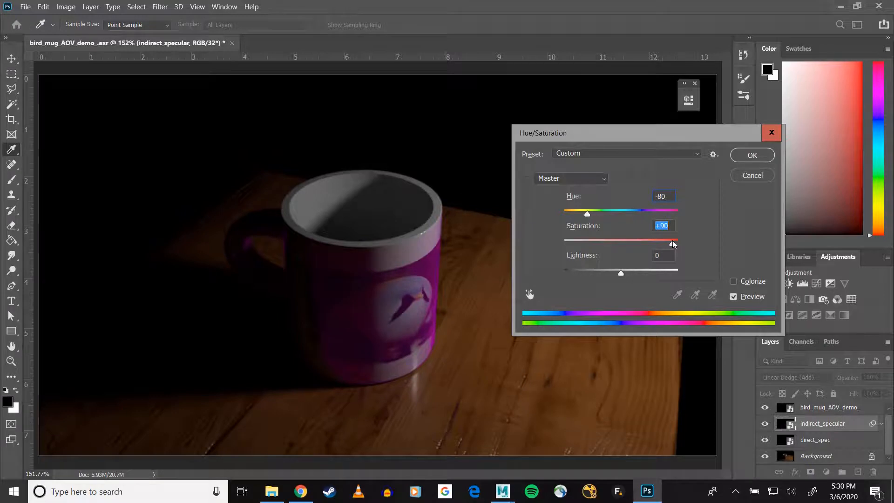
{"action": "left_click_drag", "start_coordinate": [588, 213], "coordinate": [614, 213]}
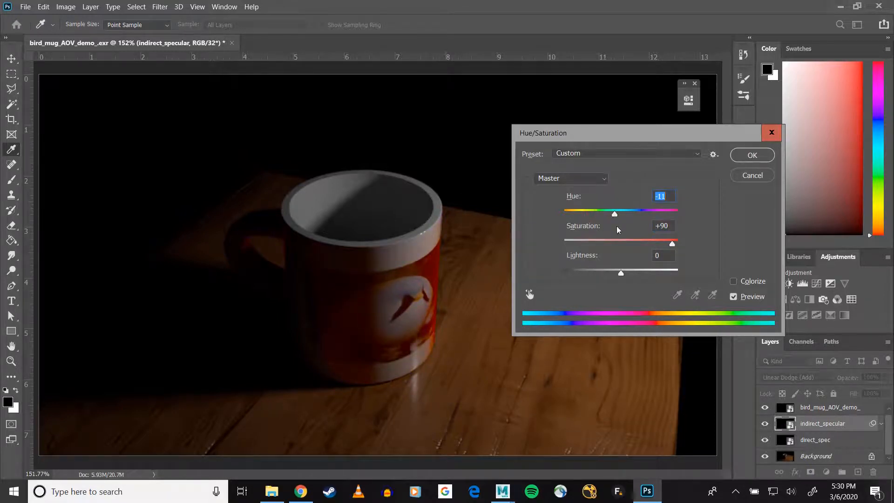
{"action": "mouse_move", "coordinate": [622, 273]}
{"action": "left_mouse_down"}
{"action": "mouse_move", "coordinate": [575, 276]}
{"action": "mouse_move", "coordinate": [632, 274]}
{"action": "mouse_move", "coordinate": [612, 274]}
{"action": "mouse_move", "coordinate": [623, 272]}
{"action": "left_mouse_up"}
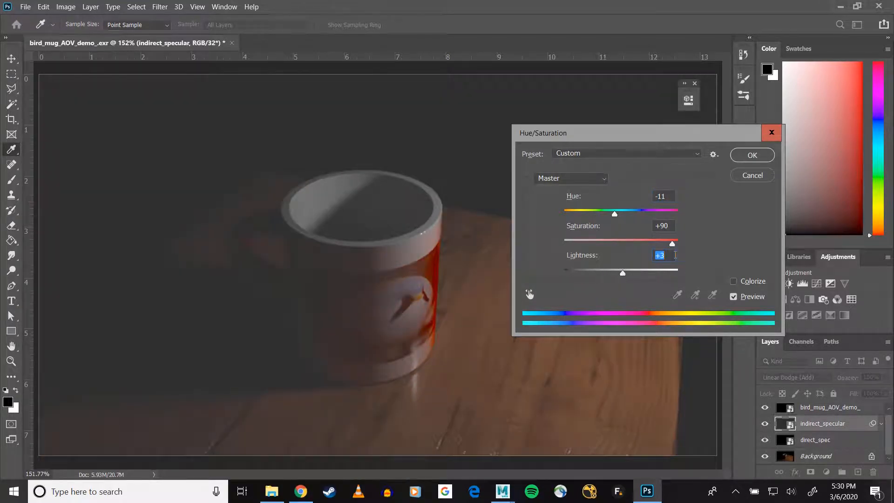
{"action": "key", "text": "Return"}
{"action": "key", "text": "e"}
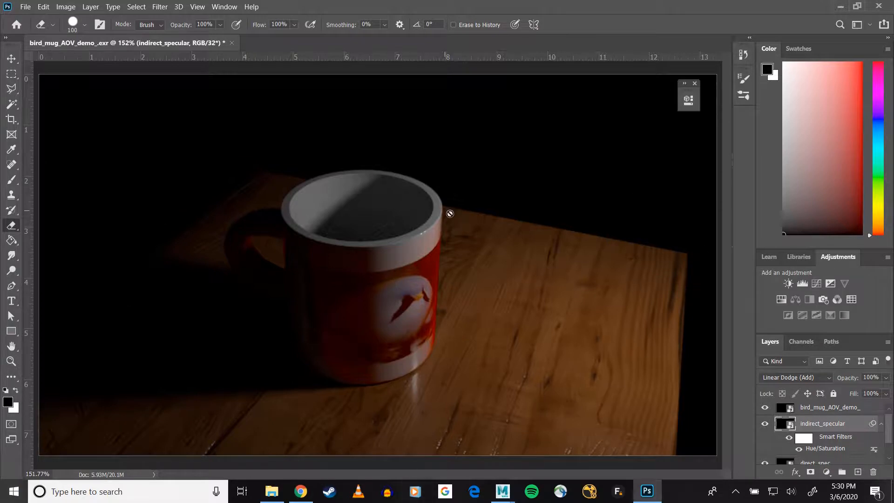
{"action": "scroll", "coordinate": [828, 412], "scroll_direction": "up", "scroll_amount": 1}
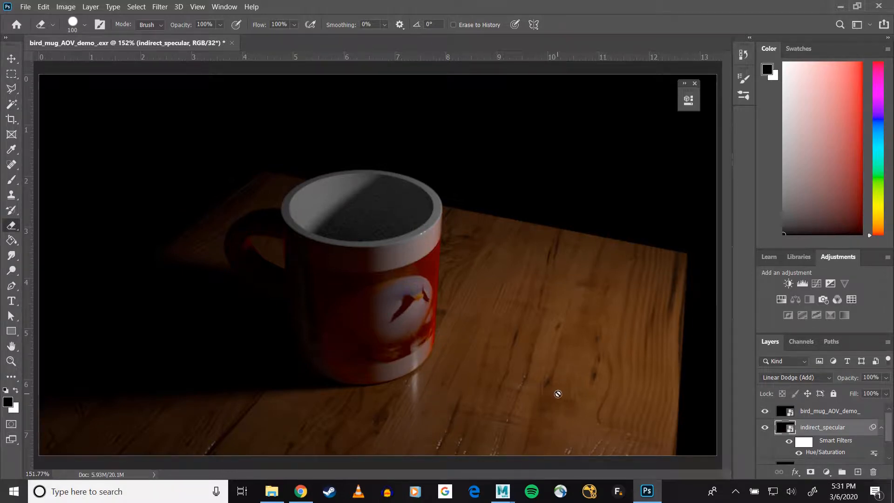
Step: Place the EXR from the tmp/ID1 render folder into the Photoshop document and move it to the top of the layer stack
{"action": "left_click", "coordinate": [272, 491]}
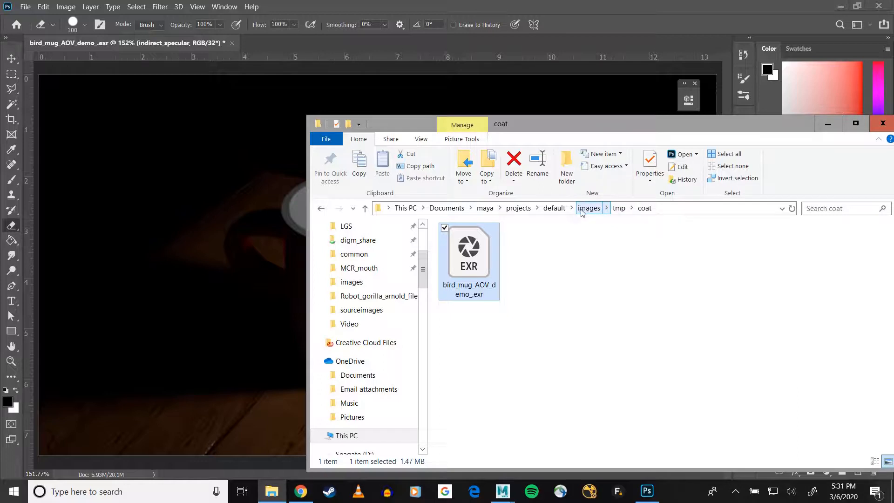
{"action": "left_click", "coordinate": [553, 207]}
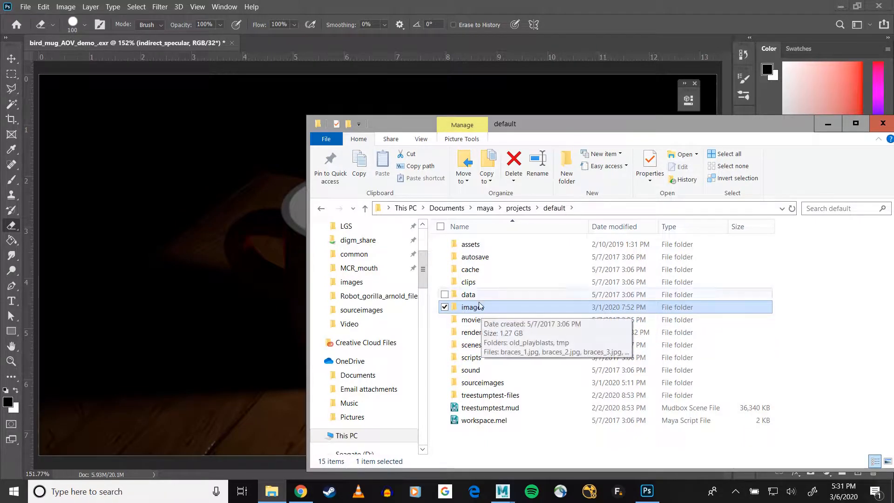
{"action": "left_click", "coordinate": [321, 208]}
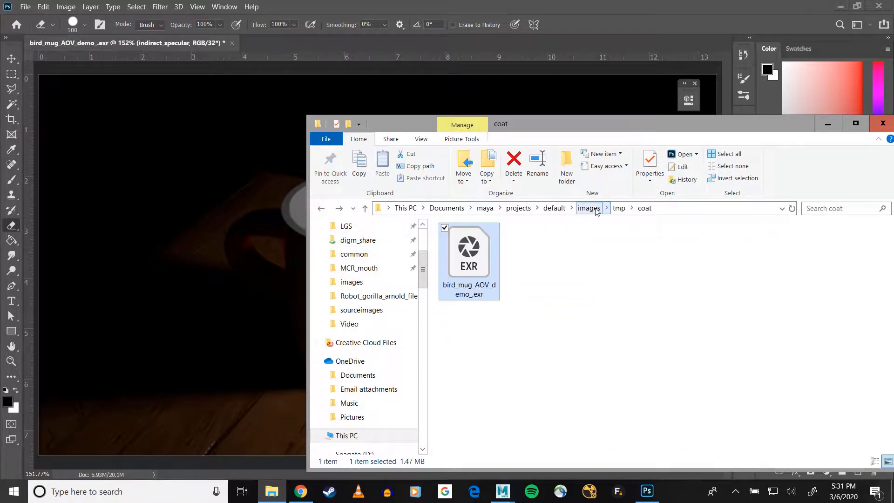
{"action": "left_click", "coordinate": [618, 208]}
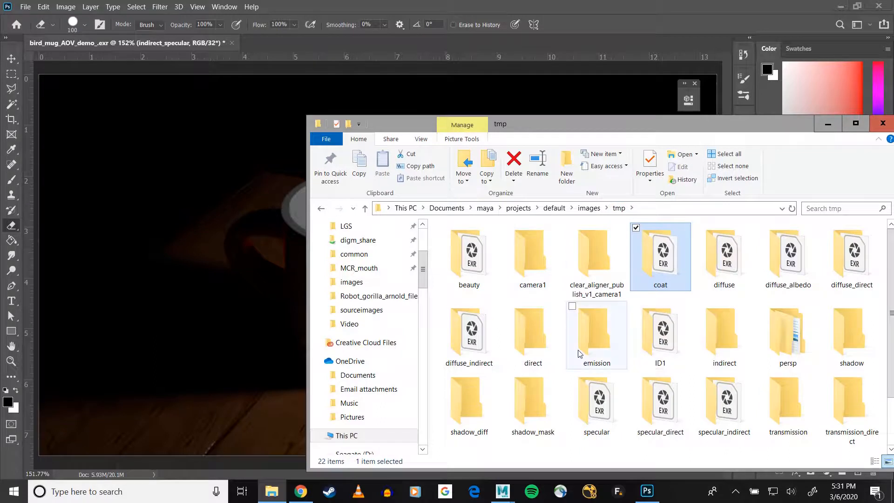
{"action": "double_click", "coordinate": [660, 335]}
{"action": "left_click_drag", "start_coordinate": [467, 267], "coordinate": [229, 299]}
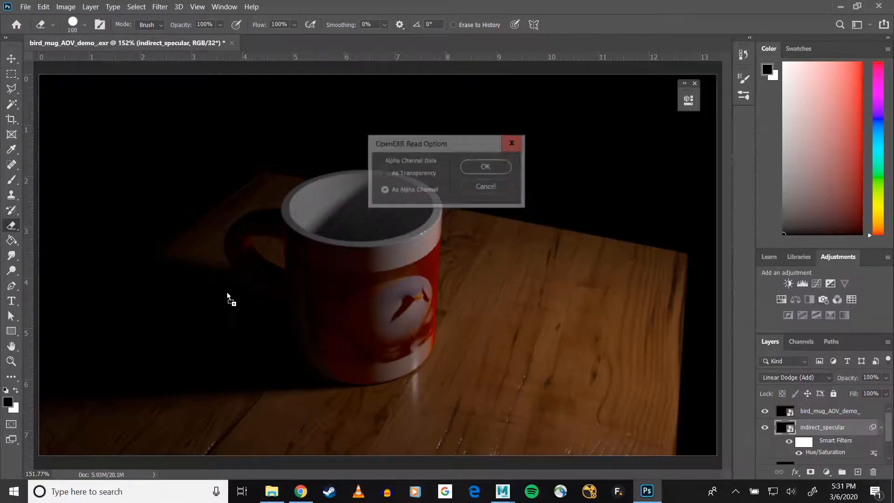
{"action": "left_click", "coordinate": [480, 166]}
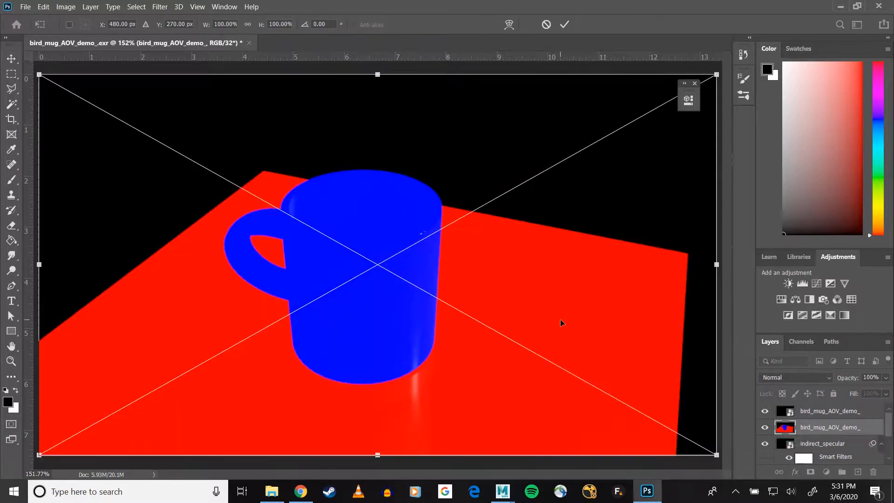
{"action": "key", "text": "e"}
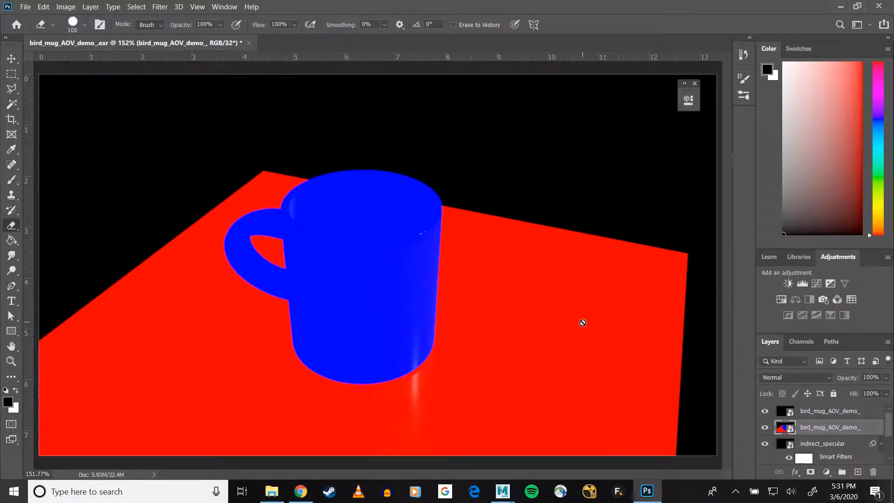
{"action": "left_click_drag", "start_coordinate": [817, 408], "coordinate": [818, 411]}
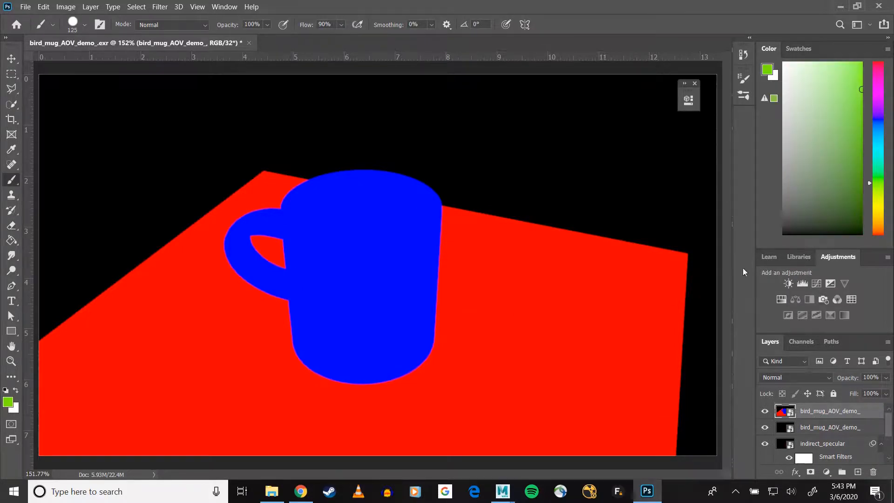
Step: Isolate the ID pass's Red channel and select the white table area, including inside the mug handle, with the Quick Selection tool
{"action": "left_click", "coordinate": [801, 341]}
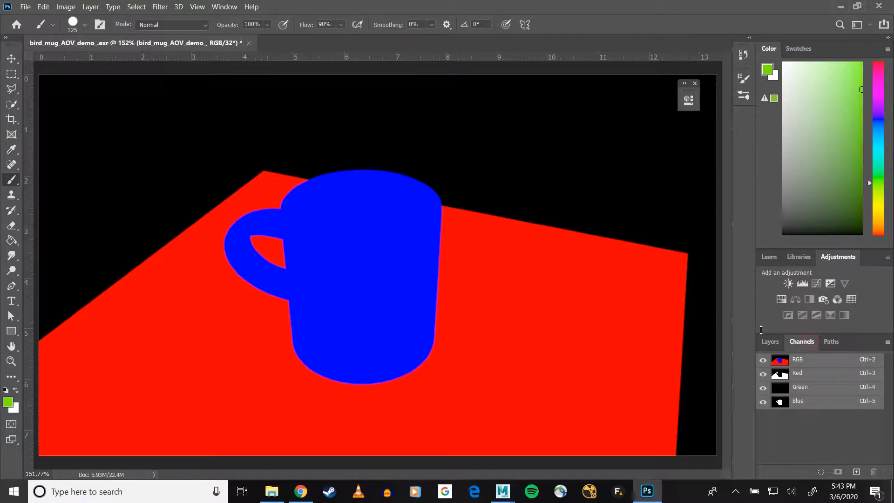
{"action": "left_click", "coordinate": [804, 377]}
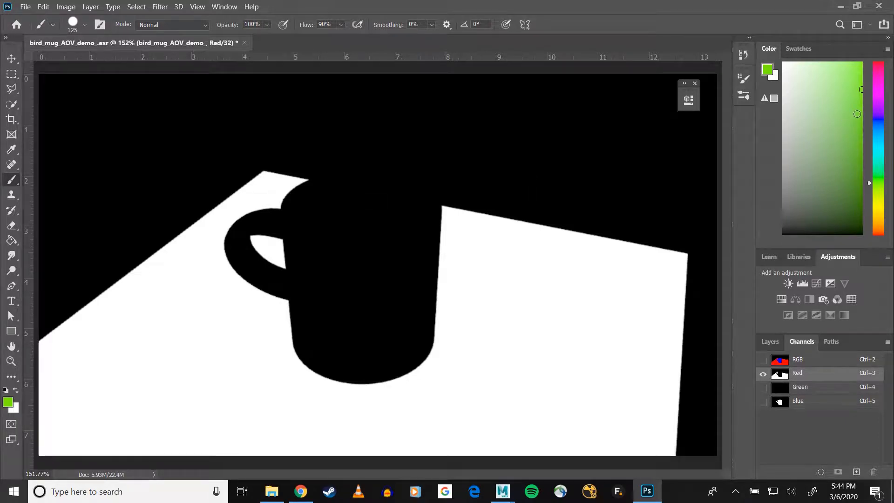
{"action": "key", "text": "d"}
{"action": "left_click", "coordinate": [12, 105]}
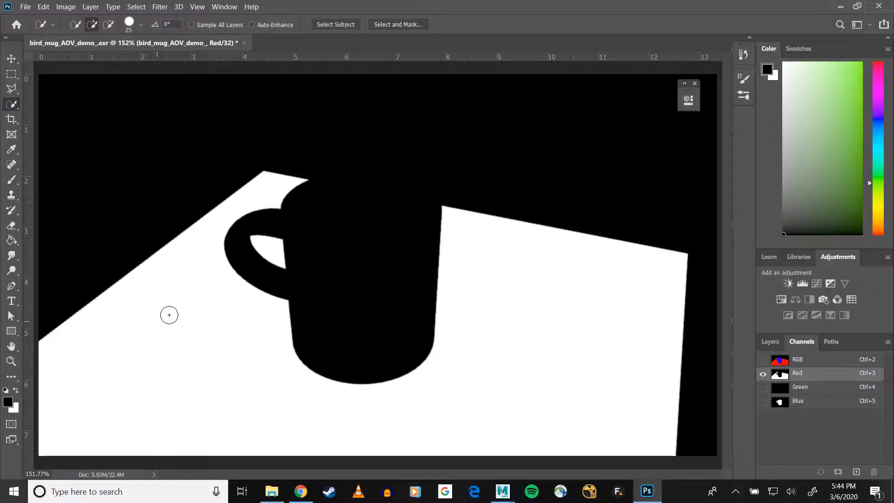
{"action": "left_click_drag", "start_coordinate": [169, 315], "coordinate": [173, 393]}
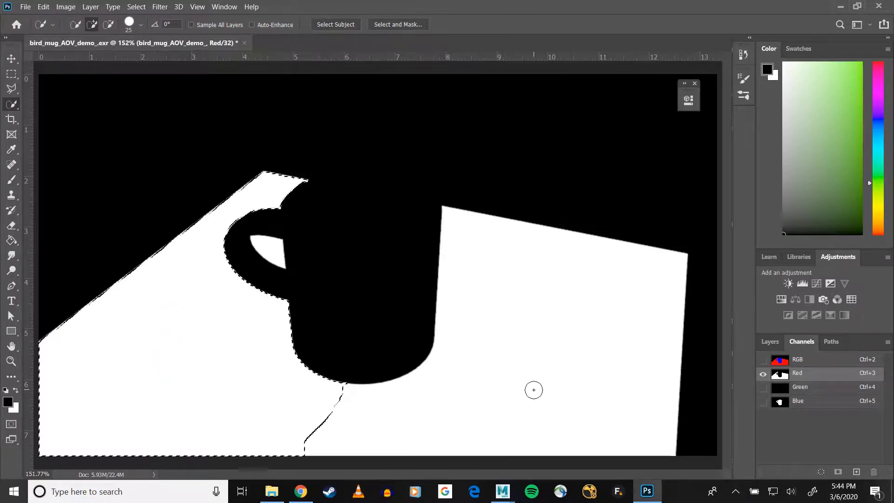
{"action": "left_click_drag", "start_coordinate": [533, 389], "coordinate": [552, 359]}
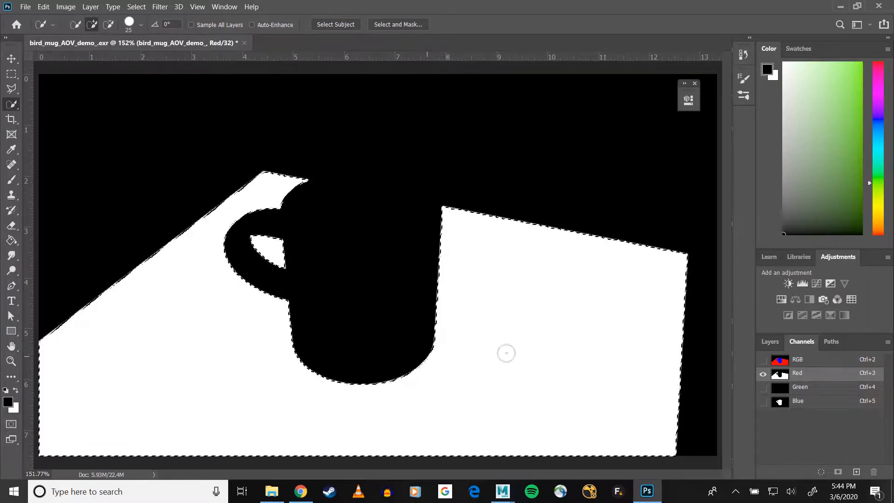
Step: Create a new layer directly above the coat layer, mask it to the table selection, and hide the ID pass
{"action": "left_click", "coordinate": [773, 343]}
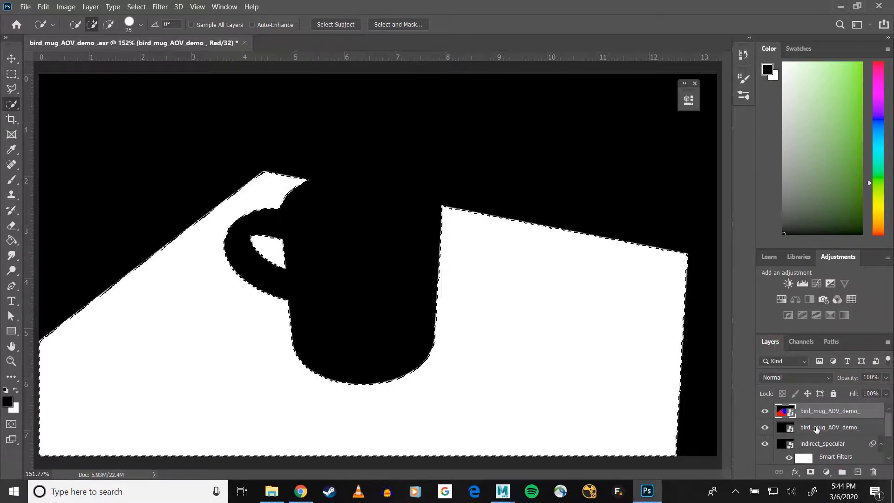
{"action": "left_click", "coordinate": [815, 429]}
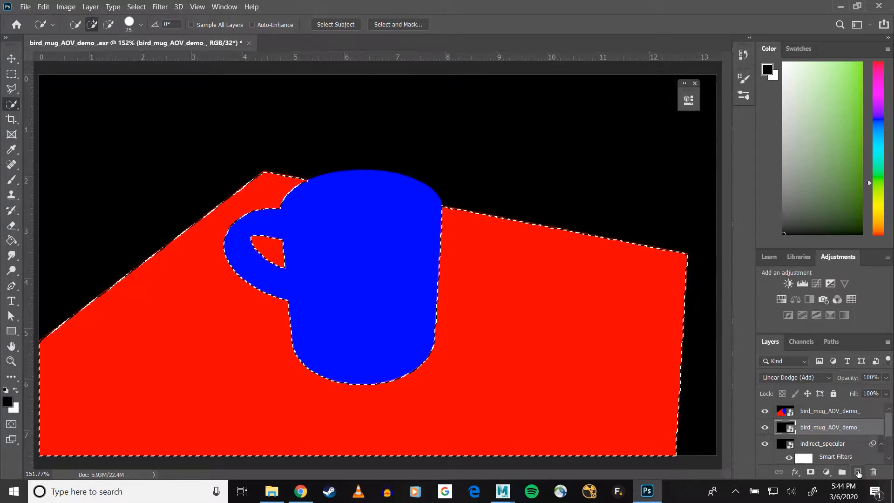
{"action": "left_click", "coordinate": [858, 472]}
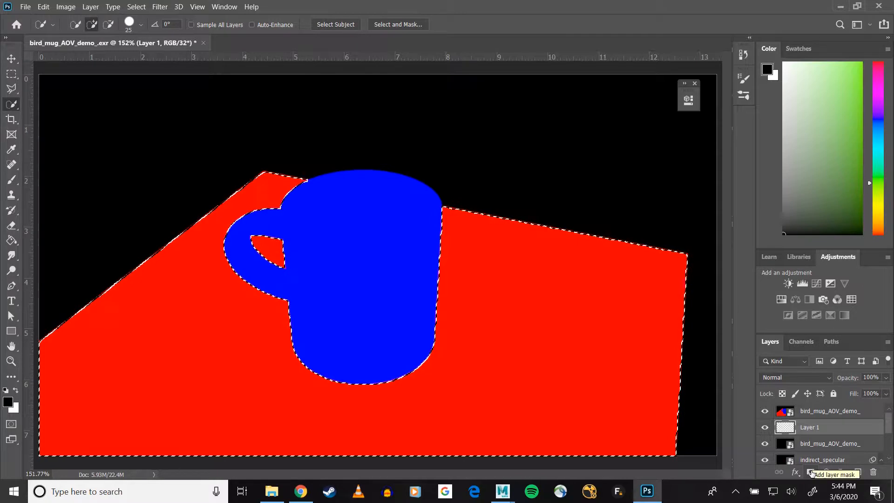
{"action": "left_click", "coordinate": [810, 472]}
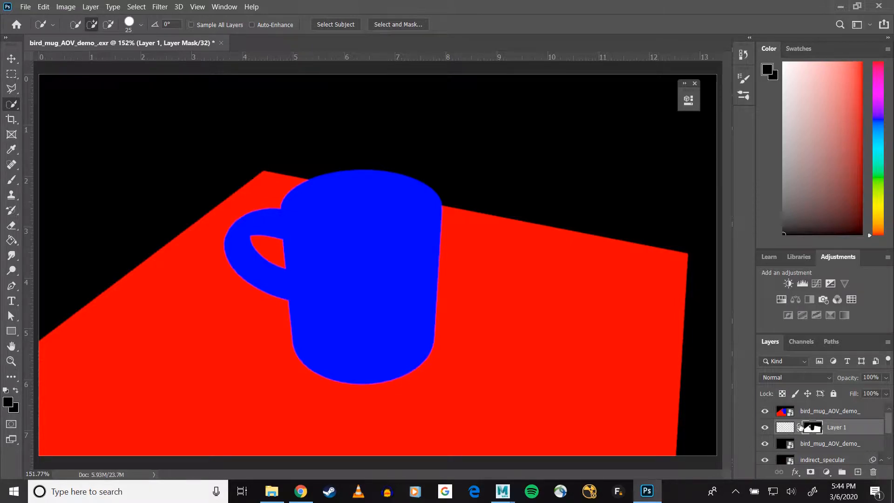
{"action": "left_click", "coordinate": [785, 427]}
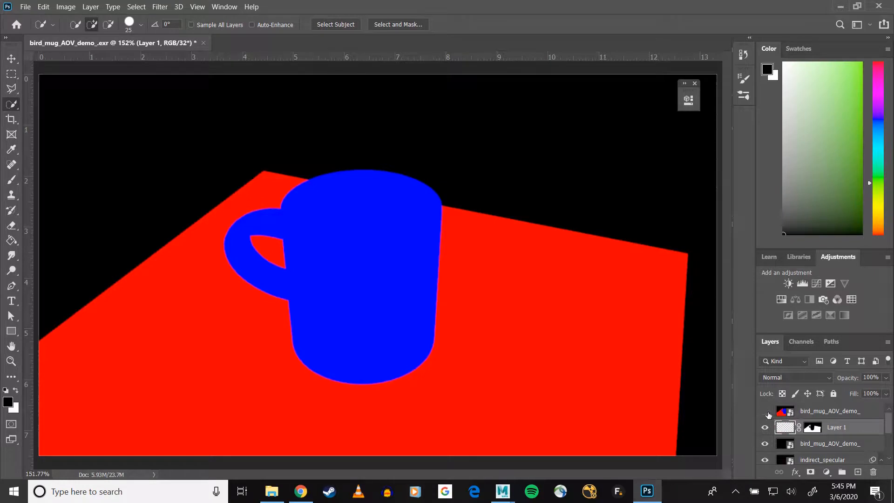
{"action": "left_click", "coordinate": [766, 412]}
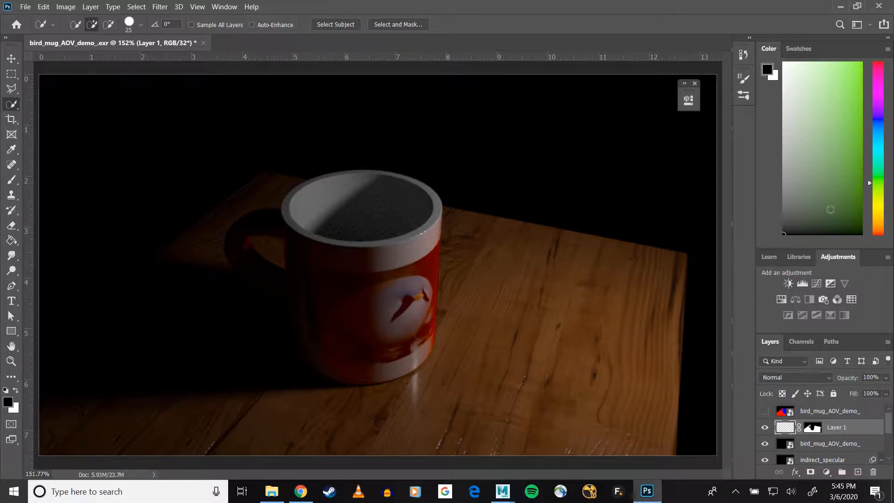
Step: Choose the Brush tool and set the foreground color to a bright cyan
{"action": "left_click", "coordinate": [857, 179]}
{"action": "key", "text": "b"}
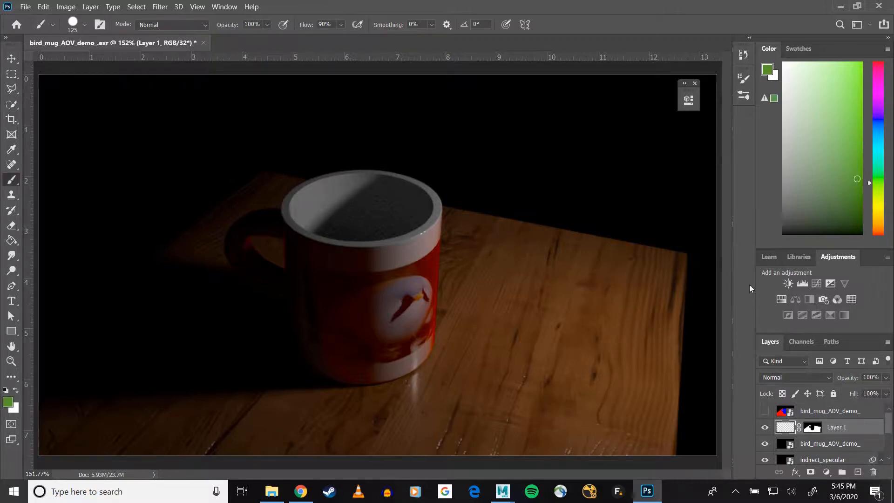
{"action": "mouse_move", "coordinate": [844, 184]}
{"action": "left_mouse_down"}
{"action": "mouse_move", "coordinate": [861, 97]}
{"action": "mouse_move", "coordinate": [879, 85]}
{"action": "mouse_move", "coordinate": [883, 65]}
{"action": "left_mouse_up"}
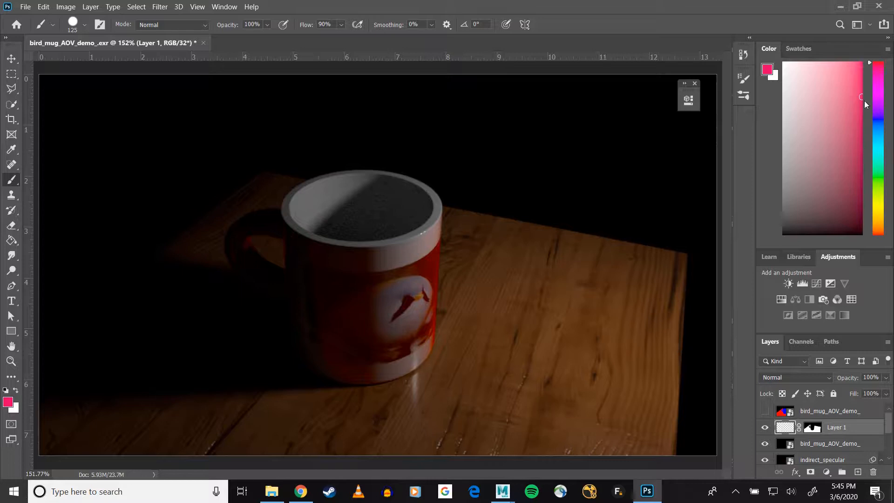
{"action": "left_click_drag", "start_coordinate": [855, 98], "coordinate": [869, 56]}
{"action": "left_click_drag", "start_coordinate": [880, 231], "coordinate": [877, 243]}
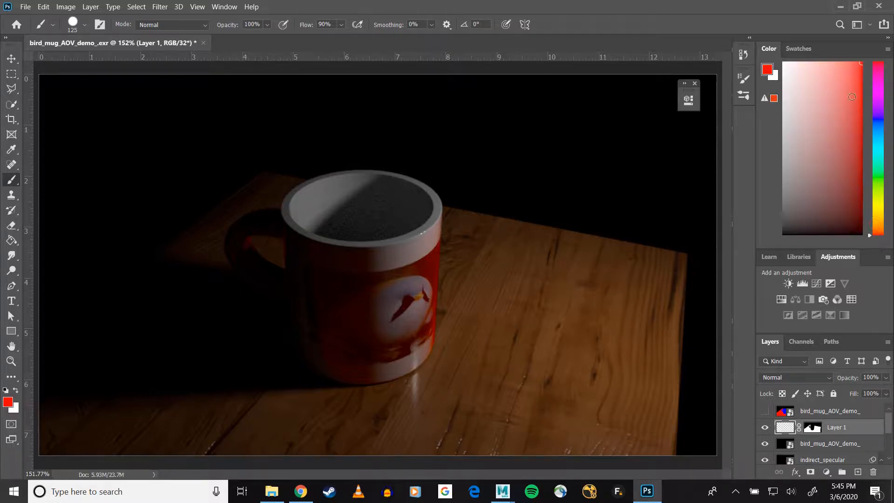
{"action": "left_click_drag", "start_coordinate": [855, 95], "coordinate": [856, 89]}
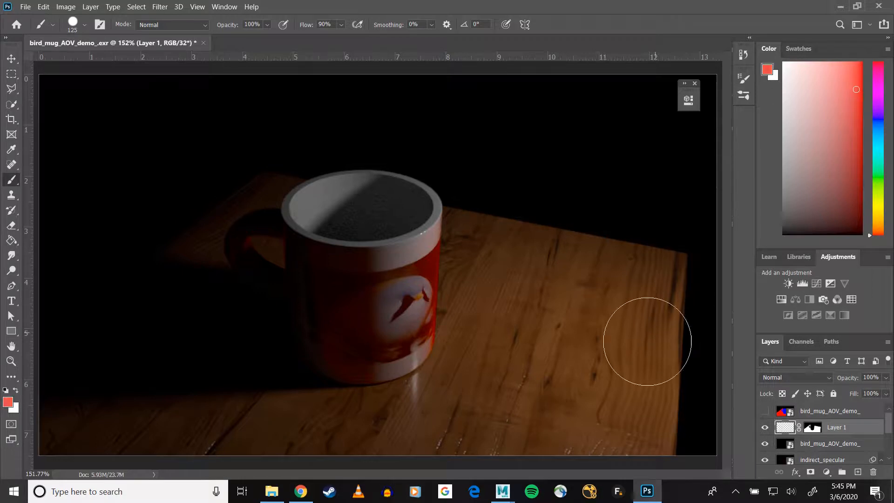
{"action": "left_click", "coordinate": [877, 146]}
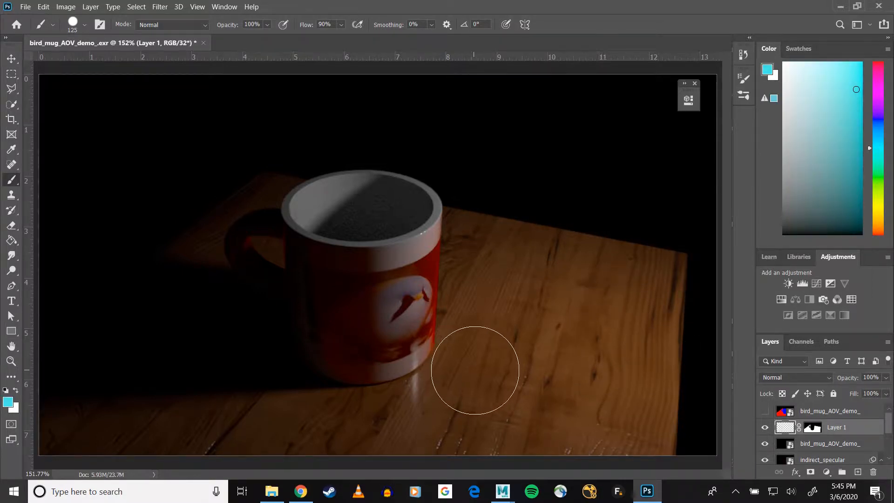
Step: Paint cyan over the entire table on the masked layer and set its blend mode to Multiply
{"action": "mouse_move", "coordinate": [475, 370]}
{"action": "left_mouse_down"}
{"action": "mouse_move", "coordinate": [456, 391]}
{"action": "mouse_move", "coordinate": [473, 379]}
{"action": "mouse_move", "coordinate": [589, 361]}
{"action": "mouse_move", "coordinate": [514, 408]}
{"action": "mouse_move", "coordinate": [494, 391]}
{"action": "mouse_move", "coordinate": [485, 296]}
{"action": "mouse_move", "coordinate": [335, 375]}
{"action": "mouse_move", "coordinate": [254, 395]}
{"action": "left_mouse_up"}
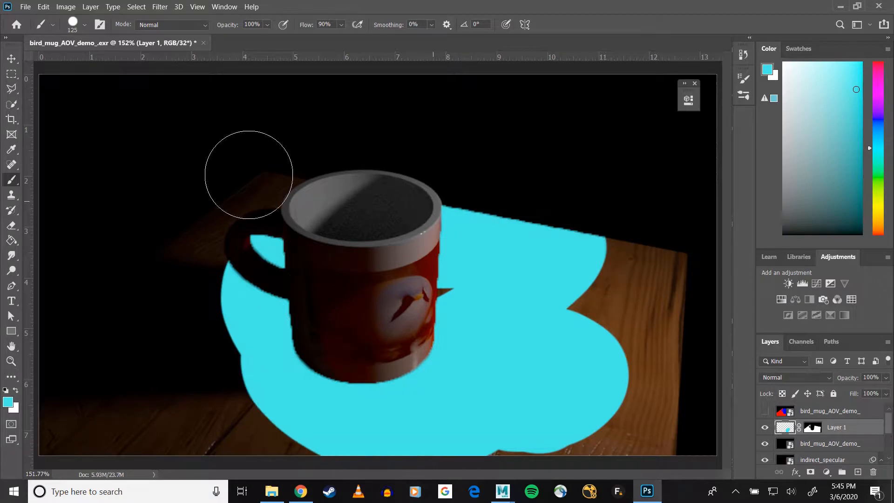
{"action": "mouse_move", "coordinate": [249, 174]}
{"action": "left_mouse_down"}
{"action": "mouse_move", "coordinate": [253, 315]}
{"action": "mouse_move", "coordinate": [173, 260]}
{"action": "mouse_move", "coordinate": [160, 320]}
{"action": "mouse_move", "coordinate": [189, 252]}
{"action": "mouse_move", "coordinate": [223, 259]}
{"action": "mouse_move", "coordinate": [504, 202]}
{"action": "mouse_move", "coordinate": [507, 365]}
{"action": "mouse_move", "coordinate": [681, 404]}
{"action": "mouse_move", "coordinate": [98, 431]}
{"action": "mouse_move", "coordinate": [237, 239]}
{"action": "mouse_move", "coordinate": [162, 394]}
{"action": "left_mouse_up"}
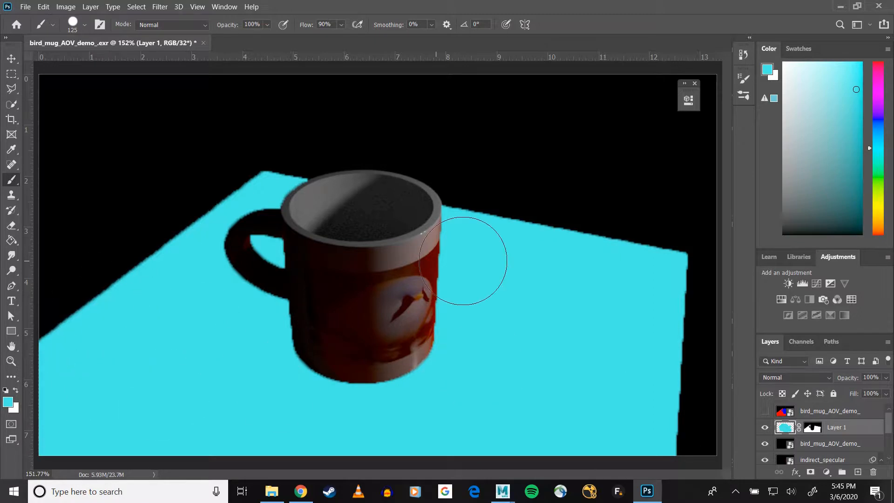
{"action": "left_click", "coordinate": [795, 377]}
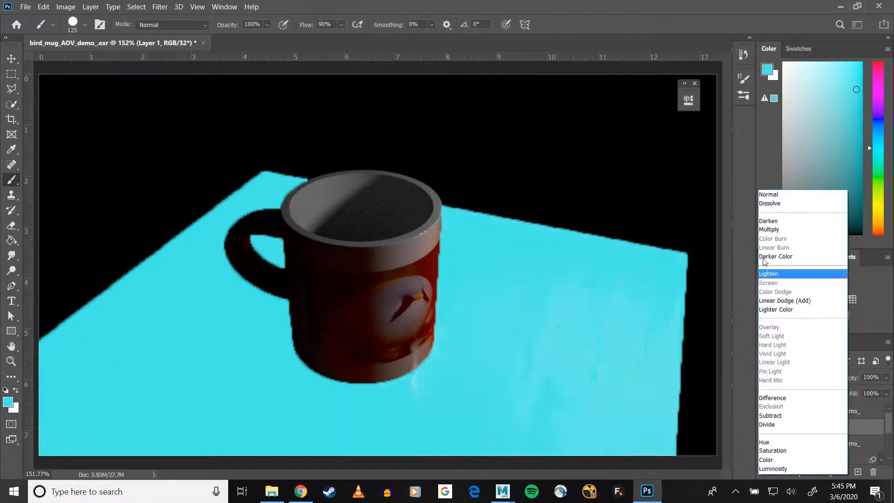
{"action": "left_click", "coordinate": [774, 228]}
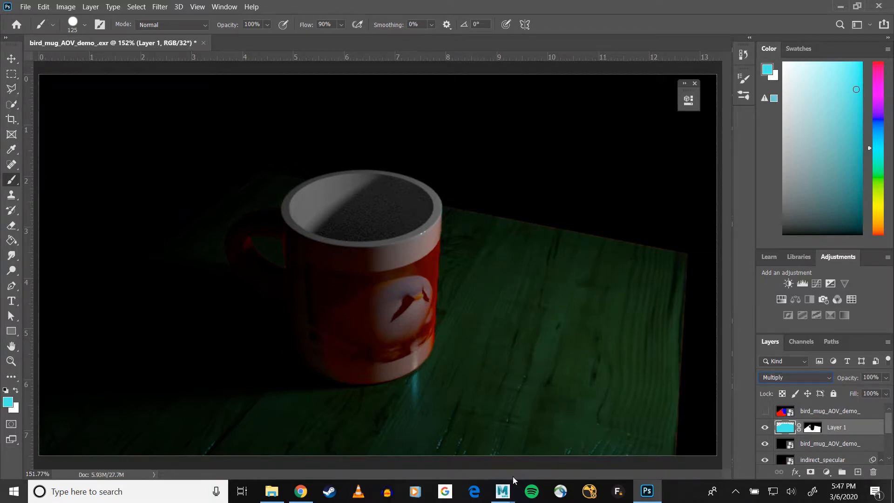
Step: Switch to Maya and bring up the AOV list in the Render Settings beside the render view
{"action": "mouse_move", "coordinate": [507, 487]}
{"action": "left_click", "coordinate": [554, 449]}
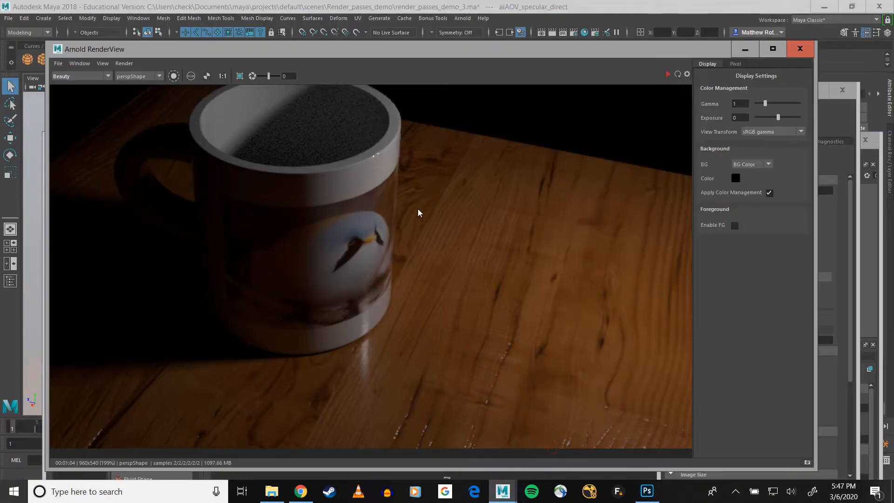
{"action": "left_click", "coordinate": [834, 160]}
{"action": "left_click_drag", "start_coordinate": [724, 87], "coordinate": [555, 63]}
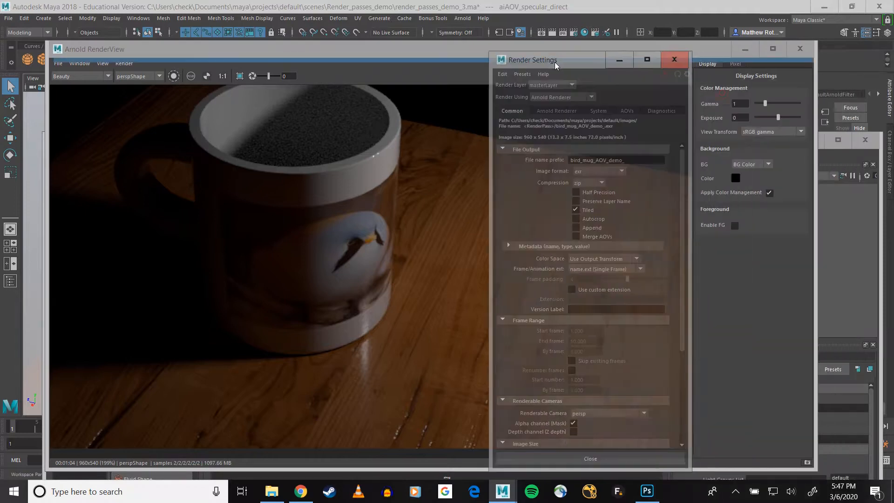
{"action": "left_click", "coordinate": [627, 112]}
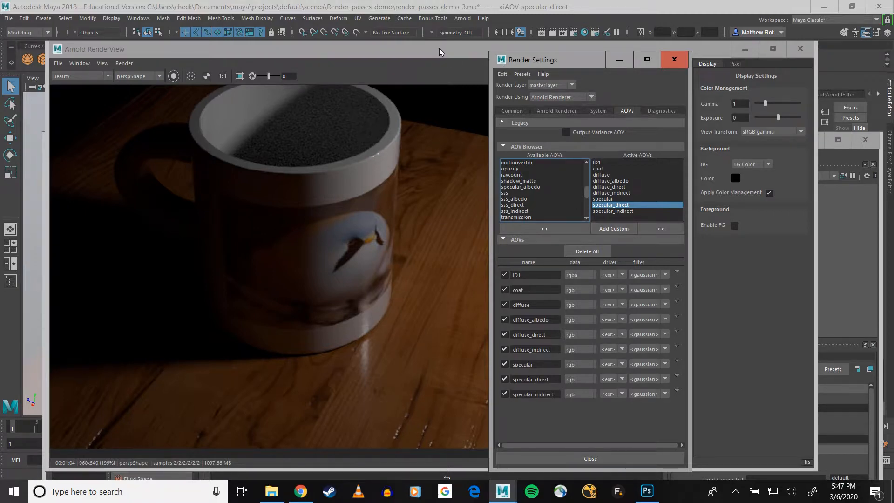
Step: Open the aimug material in Hypershade and inspect the ID 1 color in its AOV attributes
{"action": "left_click_drag", "start_coordinate": [440, 49], "coordinate": [395, 152]}
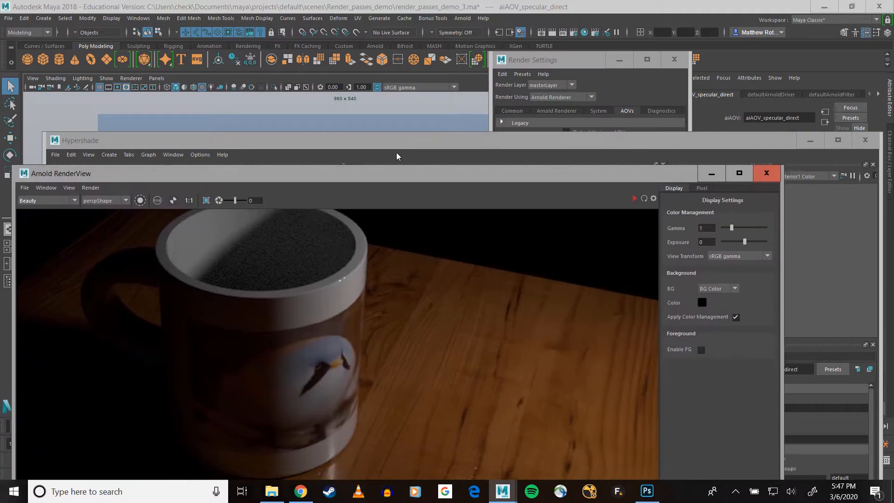
{"action": "left_click", "coordinate": [380, 138]}
{"action": "double_click", "coordinate": [379, 139]}
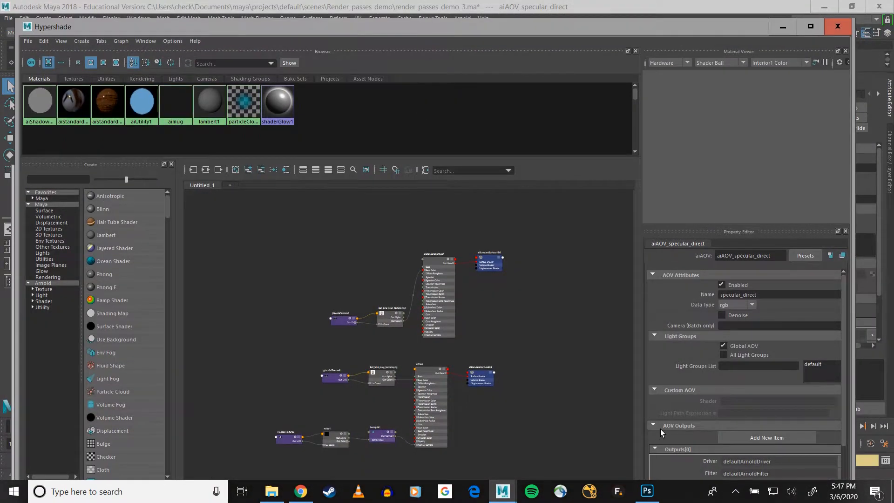
{"action": "left_click", "coordinate": [430, 372]}
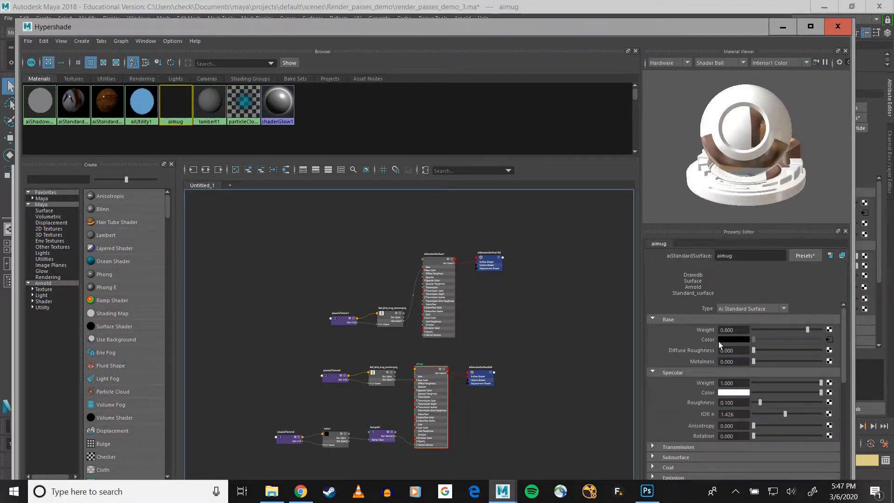
{"action": "scroll", "coordinate": [719, 342], "scroll_direction": "down", "scroll_amount": 5}
{"action": "scroll", "coordinate": [685, 396], "scroll_direction": "down", "scroll_amount": 2}
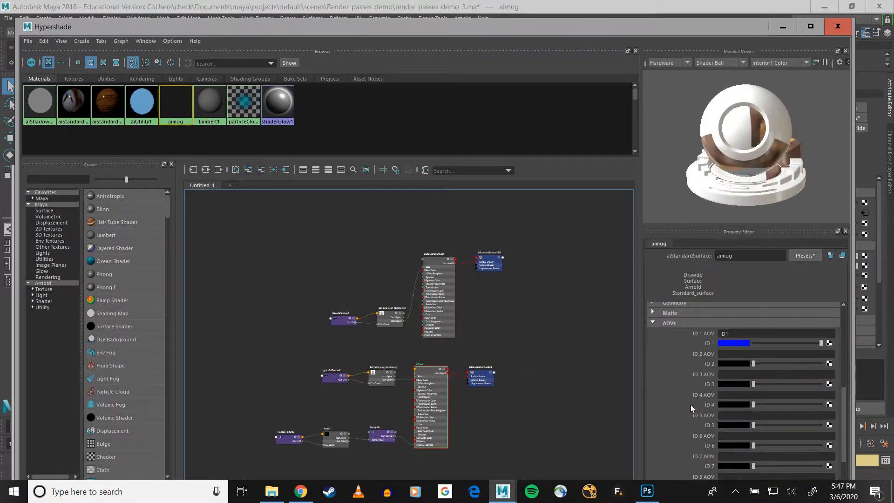
{"action": "left_click", "coordinate": [734, 343]}
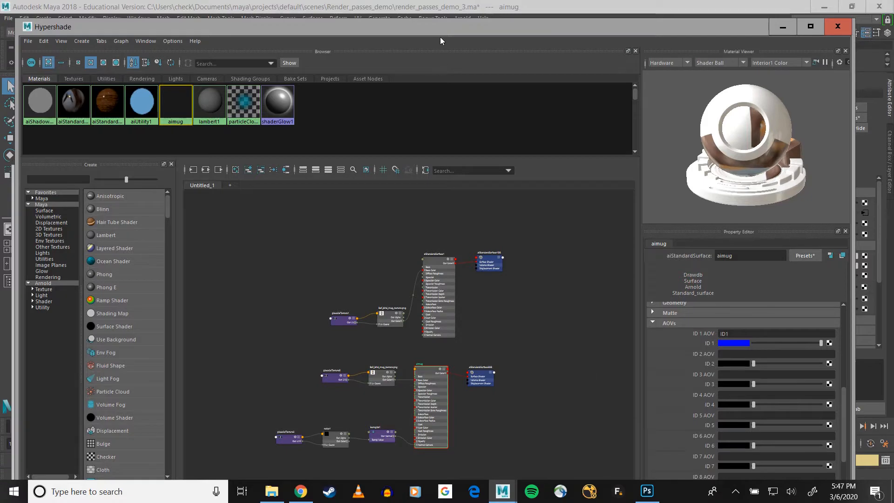
Step: Return to the Render Settings and create a custom AOV named ID2
{"action": "left_click_drag", "start_coordinate": [445, 27], "coordinate": [452, 75]}
{"action": "left_click", "coordinate": [576, 37]}
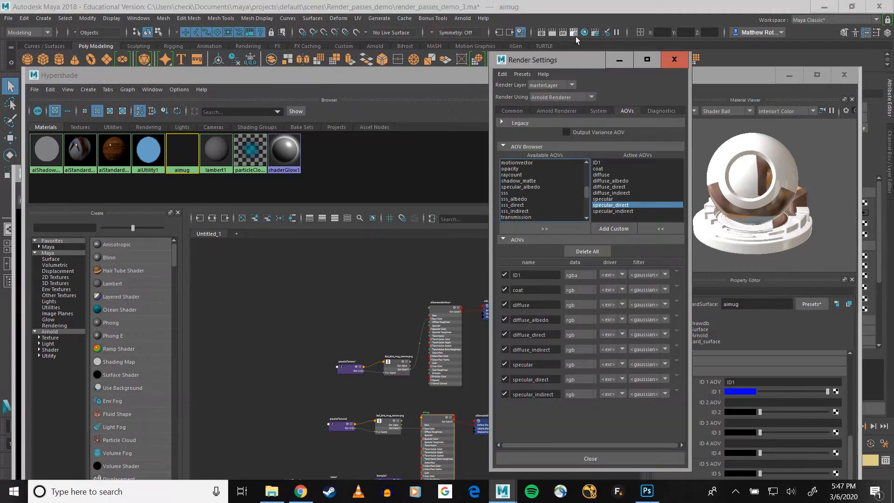
{"action": "left_click", "coordinate": [614, 228]}
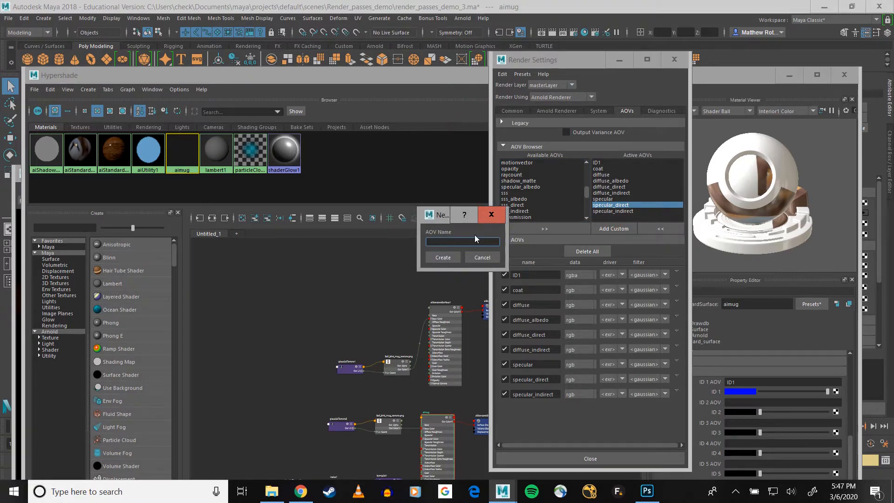
{"action": "type", "text": "ID2"}
{"action": "left_click", "coordinate": [450, 257]}
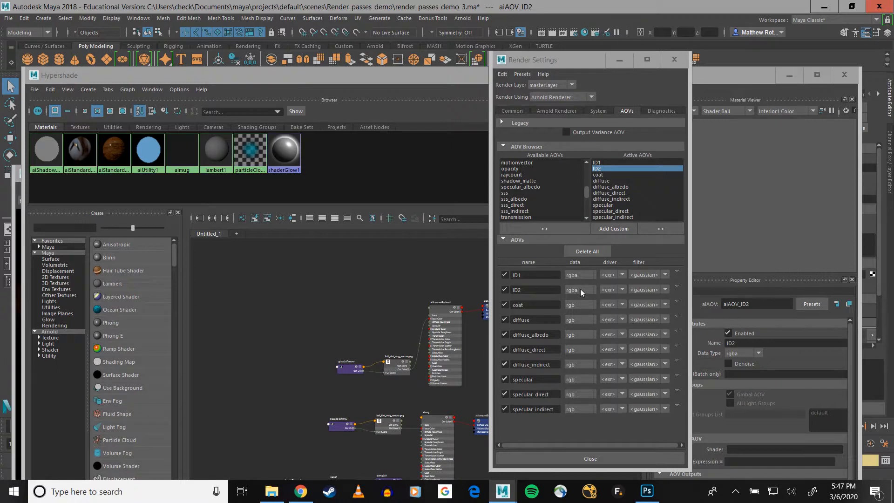
Step: Check the data type choices for specular_indirect without changing them, and remove ID2 from the active AOVs
{"action": "left_click", "coordinate": [584, 410]}
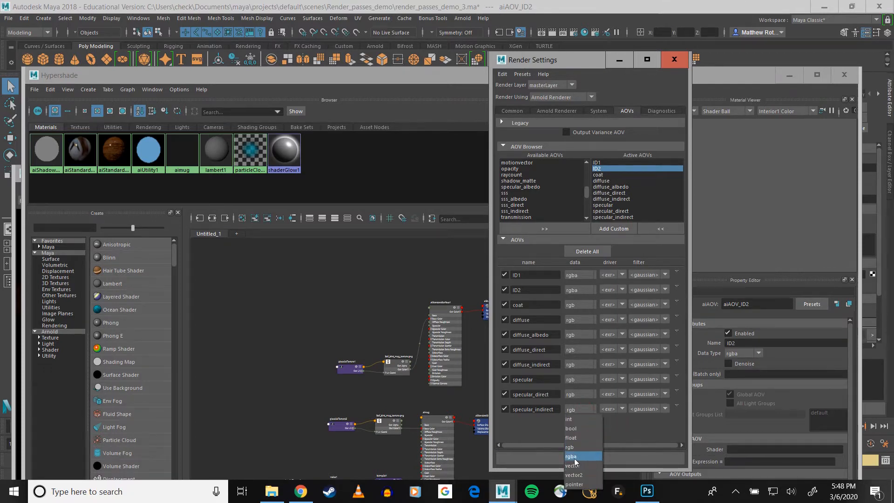
{"action": "left_click", "coordinate": [638, 431]}
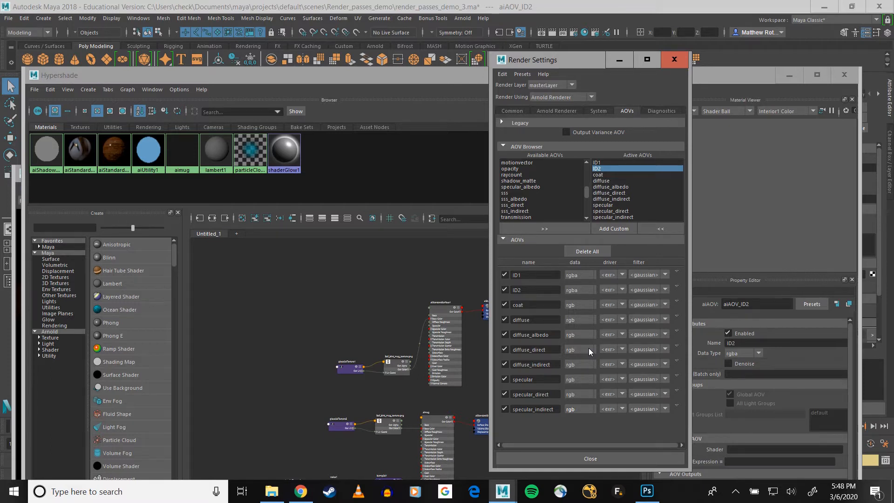
{"action": "left_click", "coordinate": [602, 170]}
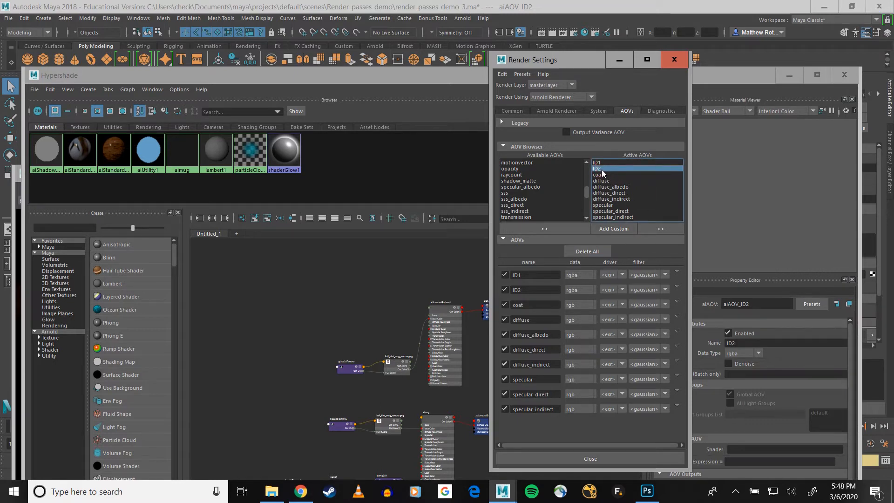
{"action": "left_click", "coordinate": [649, 227]}
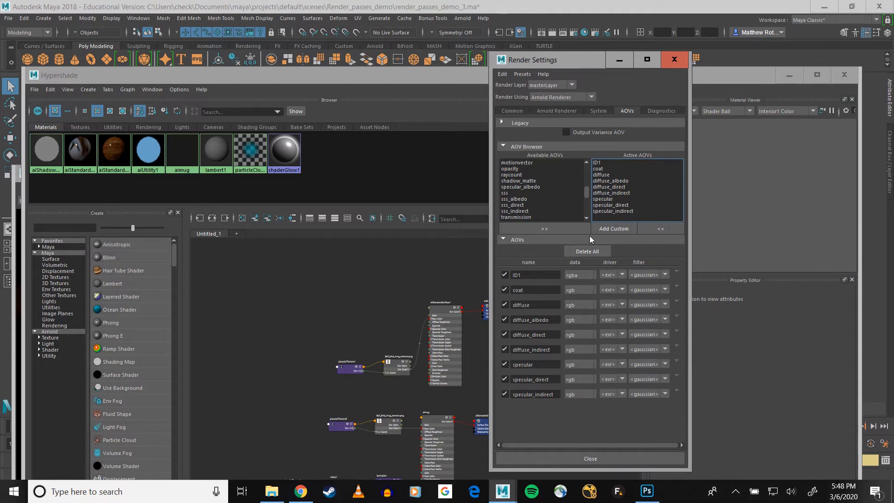
Step: Remove specular_indirect and specular_direct from the active AOVs
{"action": "left_click", "coordinate": [607, 211]}
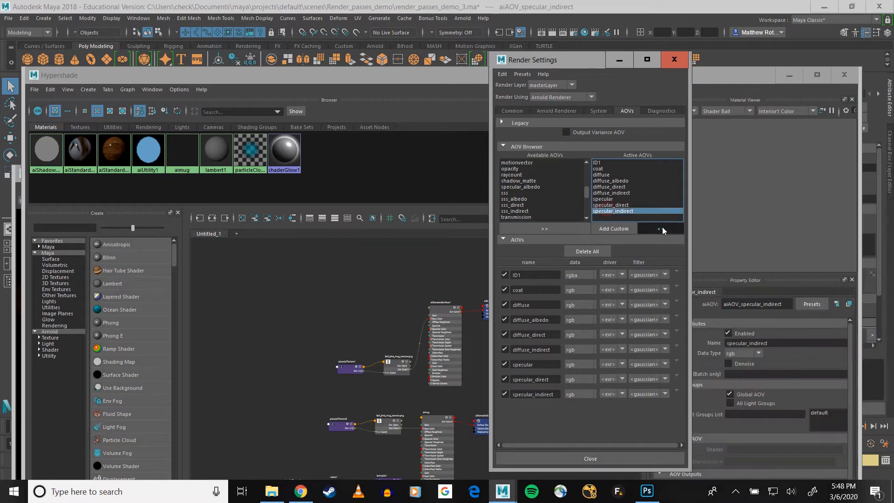
{"action": "left_click", "coordinate": [661, 229]}
{"action": "left_click", "coordinate": [624, 205]}
{"action": "left_click", "coordinate": [655, 229]}
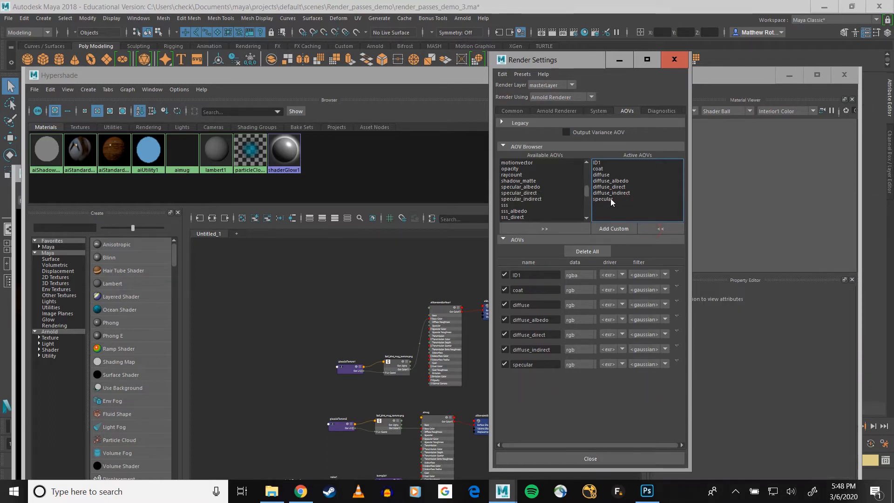